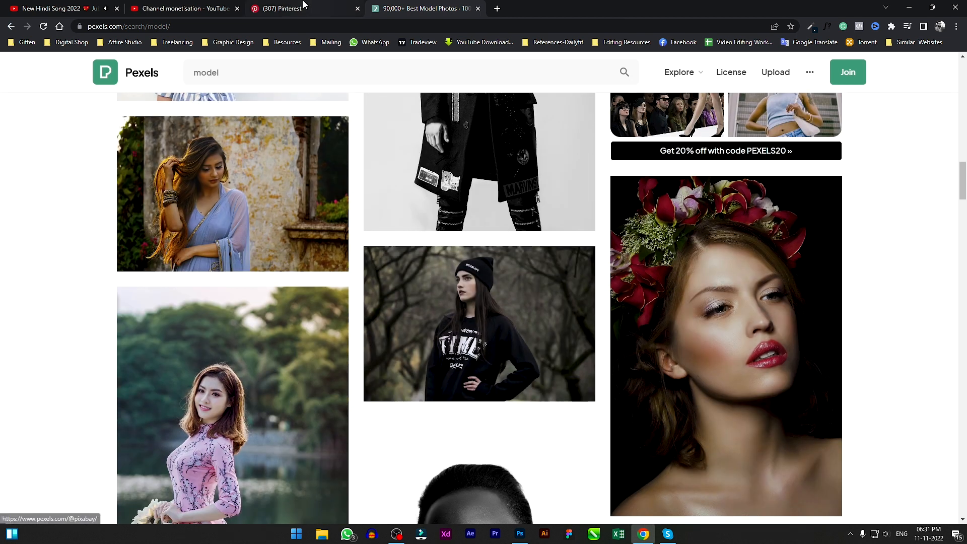
Step: Check the Pinterest reference poster, then download the grayscale portrait of the short-haired model with closed eyes from the Pexels results
click(304, 6)
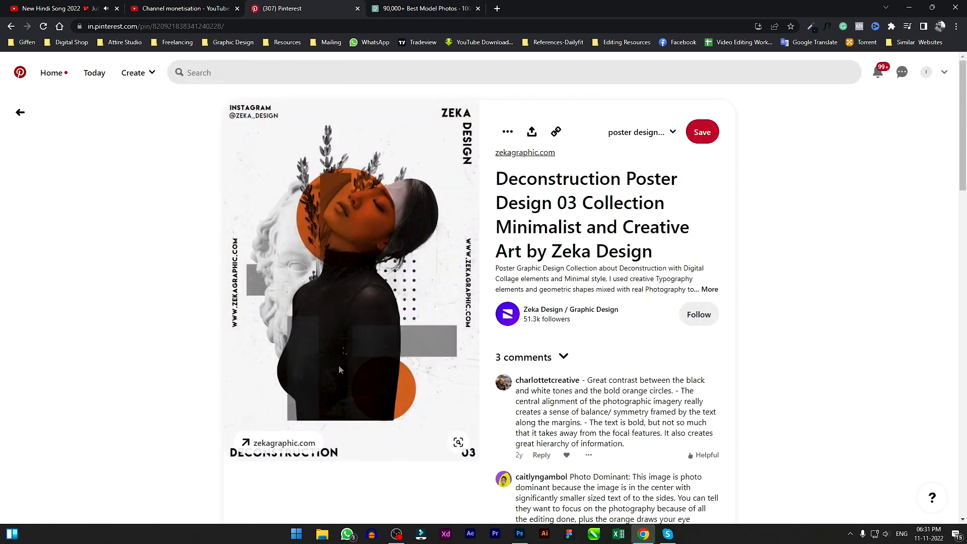
click(382, 7)
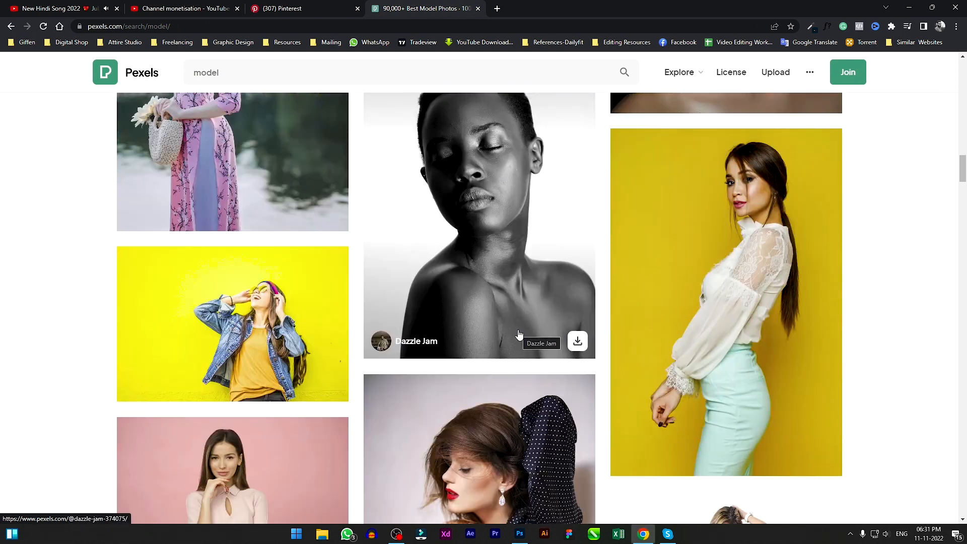
click(526, 228)
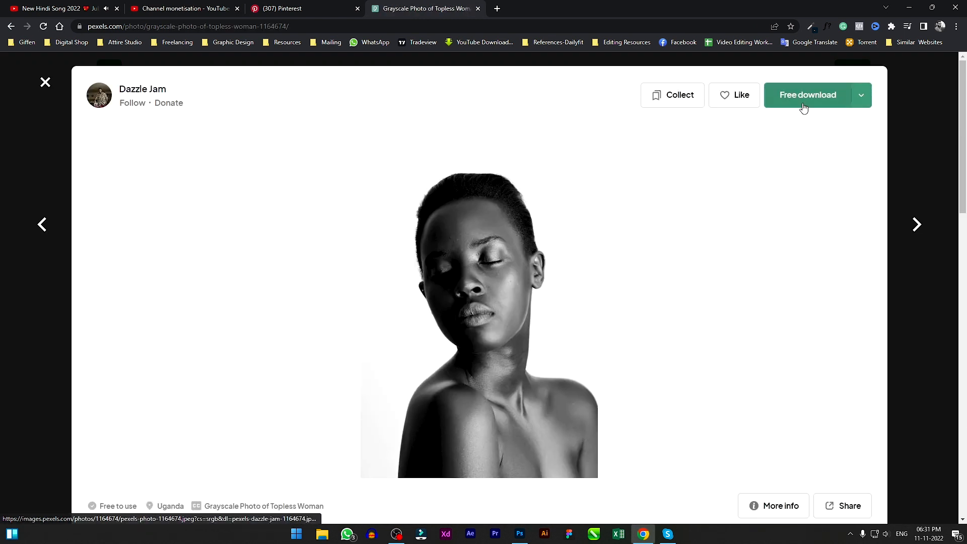
click(805, 97)
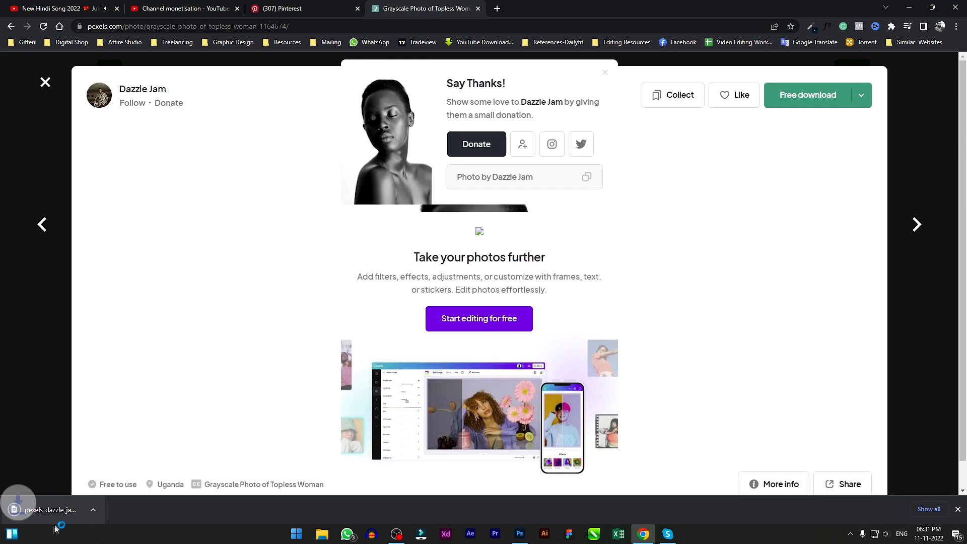
Step: Place the downloaded portrait in the Photoshop document, scale it to about 42% and align it with the canvas's right edge
drag(51, 510, 447, 336)
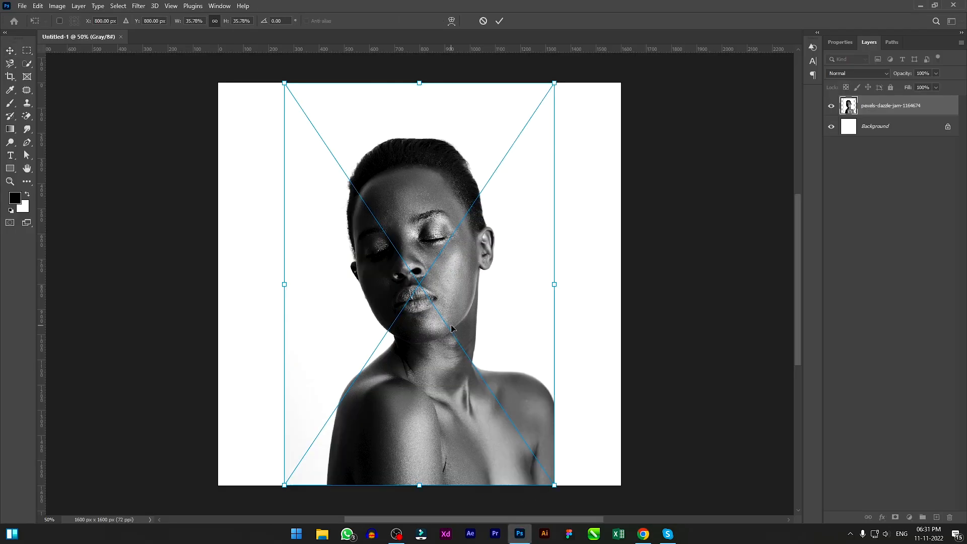
drag(556, 285, 605, 295)
drag(475, 320, 499, 319)
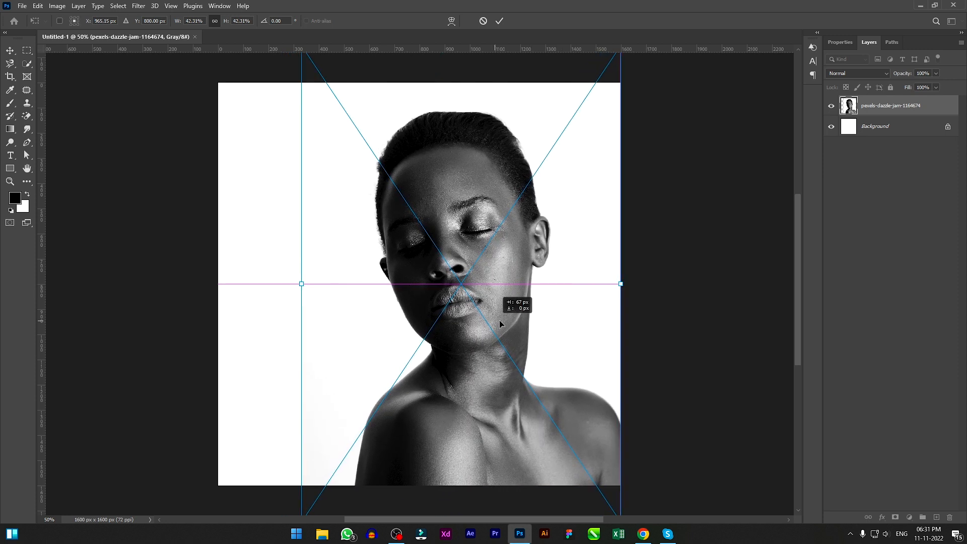
key(Return)
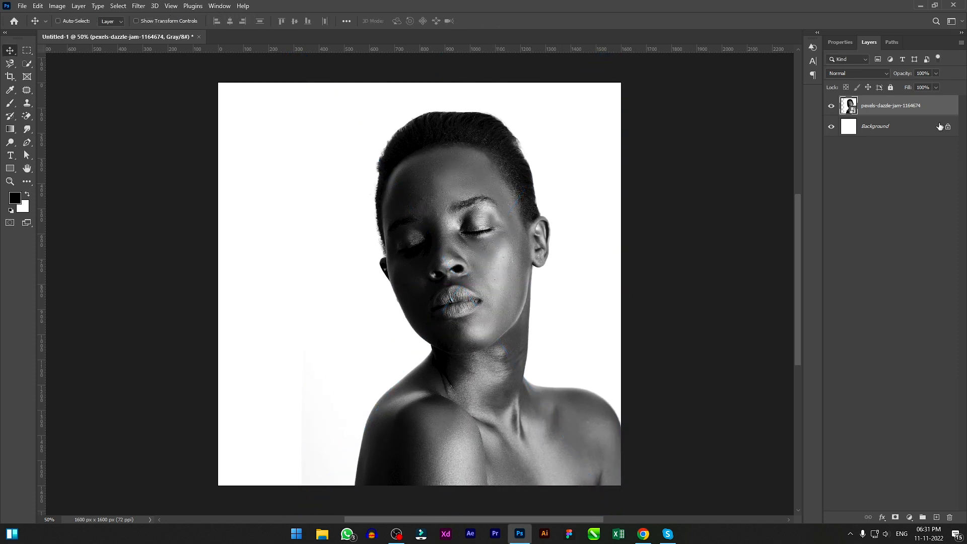
Step: Delete the Background layer and add a black Solid Color fill layer
drag(928, 127, 949, 517)
click(909, 517)
click(912, 342)
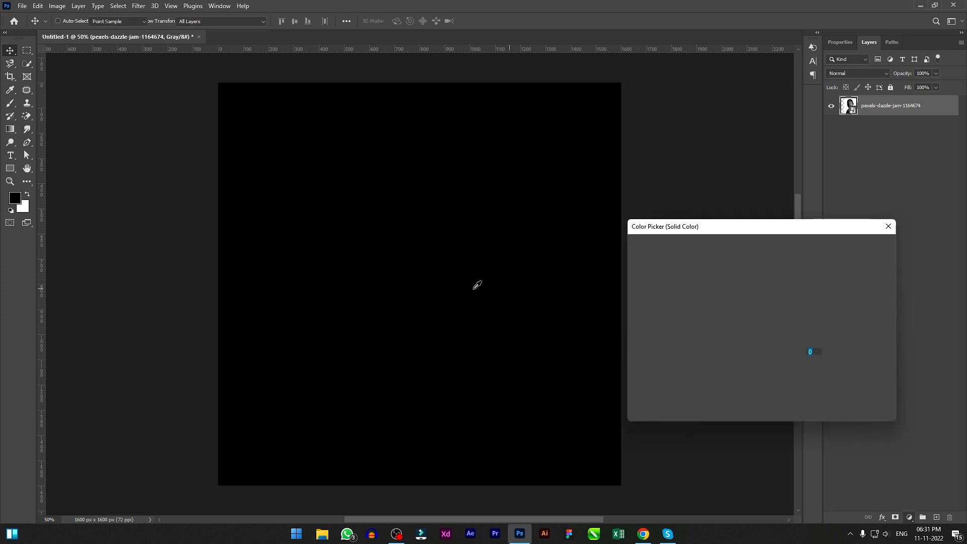
click(859, 249)
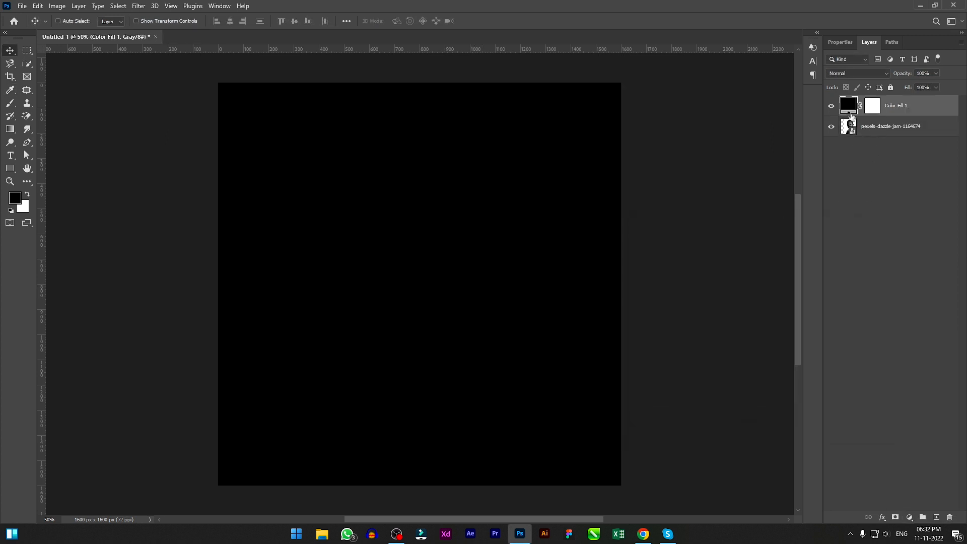
Step: Move the fill layer beneath the portrait and recolor it with the near-white sampled from the photo's backdrop
drag(850, 163, 850, 160)
double_click(849, 128)
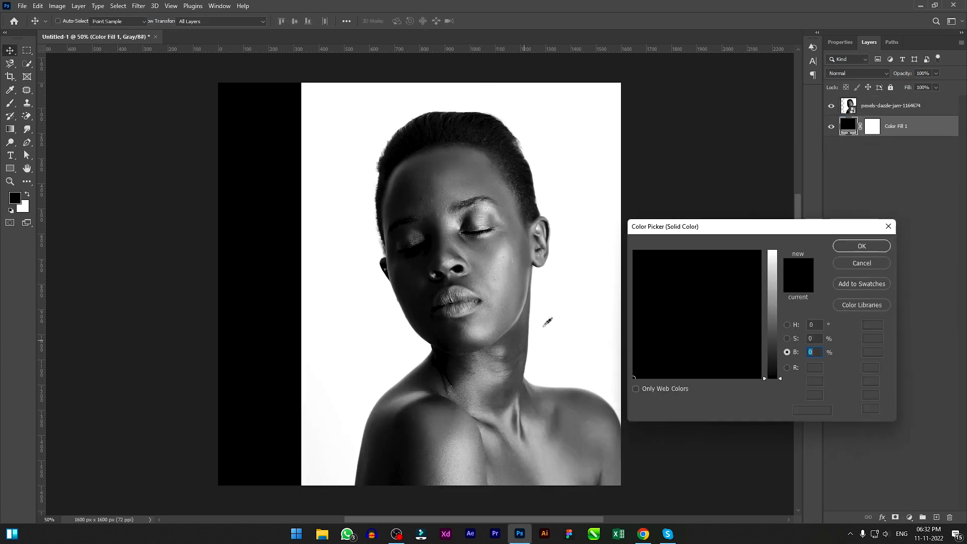
click(547, 324)
click(860, 246)
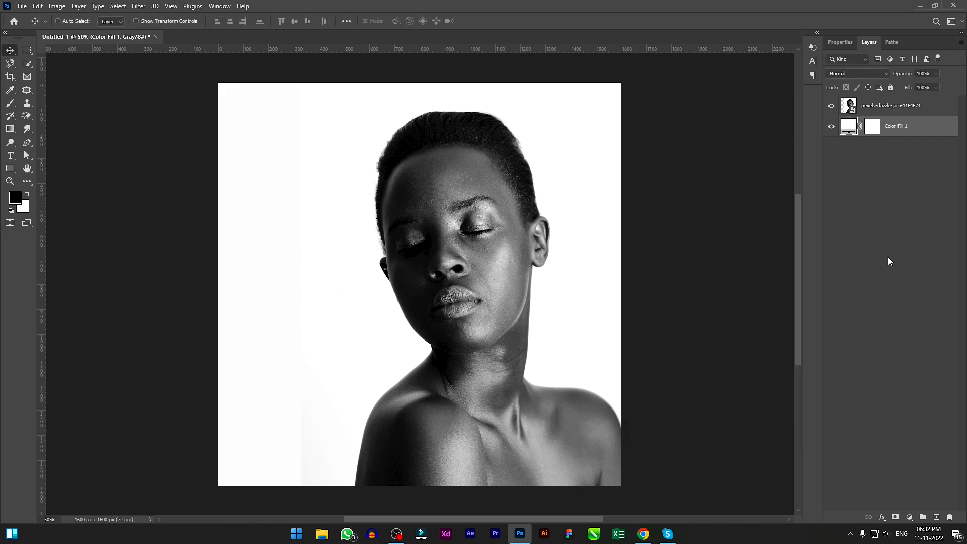
Step: Cut the model out of the portrait's backdrop with Select and Mask, using Select Subject and outputting to a layer mask
click(843, 108)
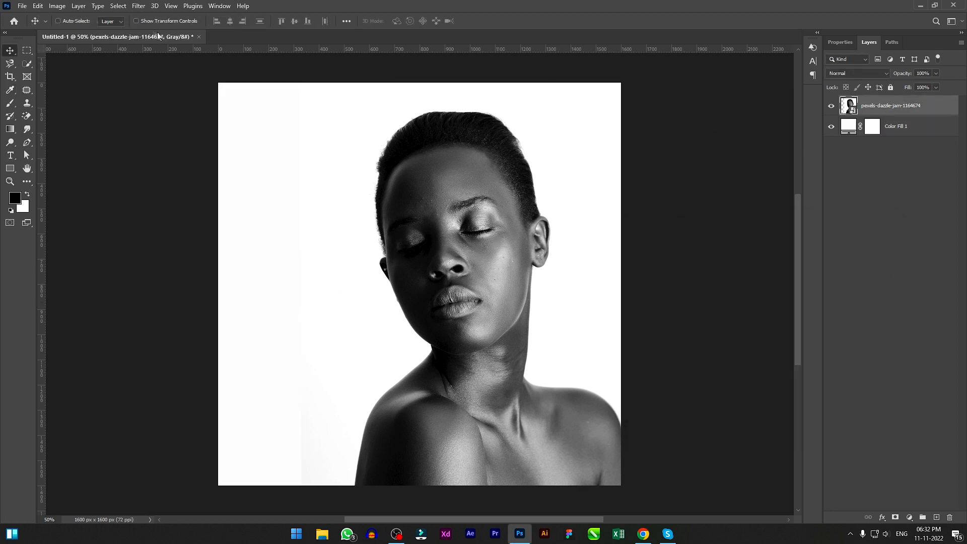
click(27, 50)
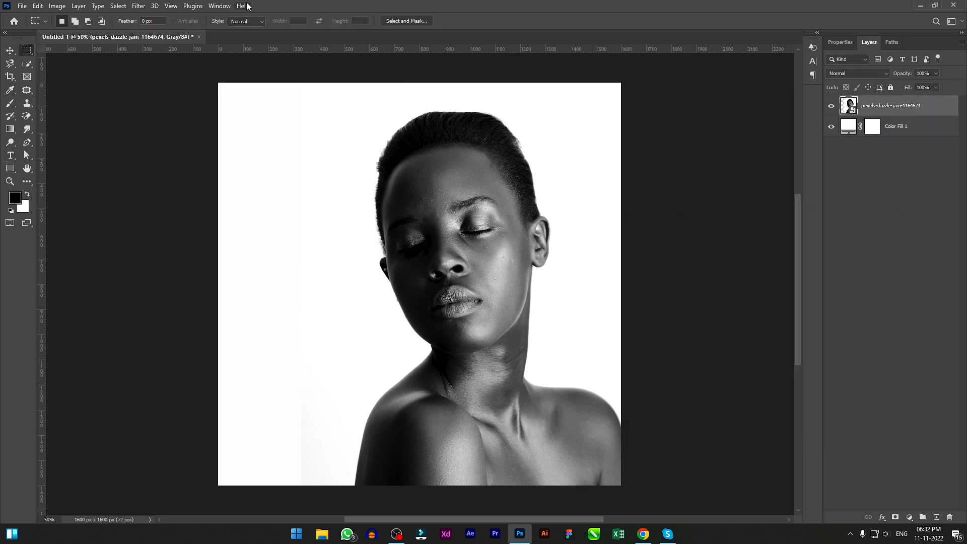
click(393, 21)
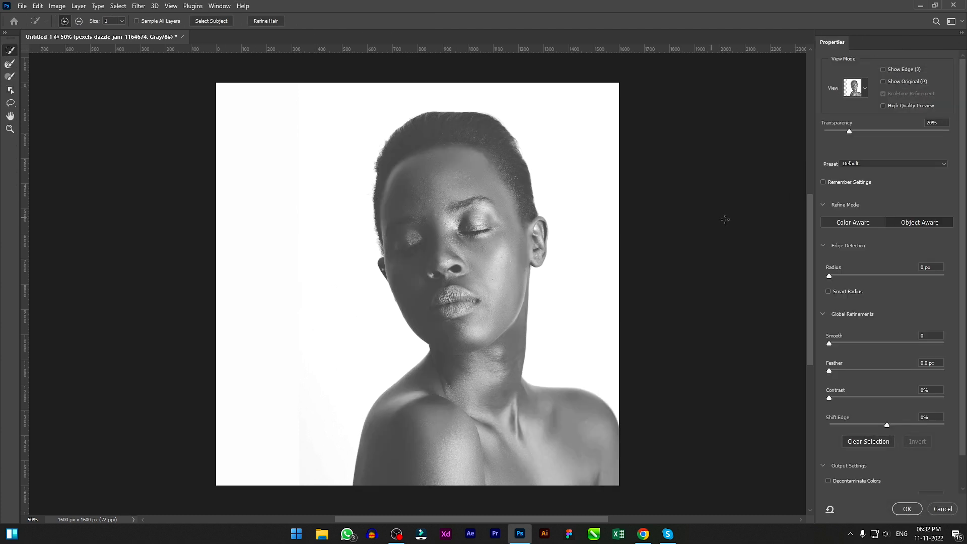
click(210, 23)
drag(962, 439, 962, 485)
click(903, 486)
click(901, 487)
click(906, 509)
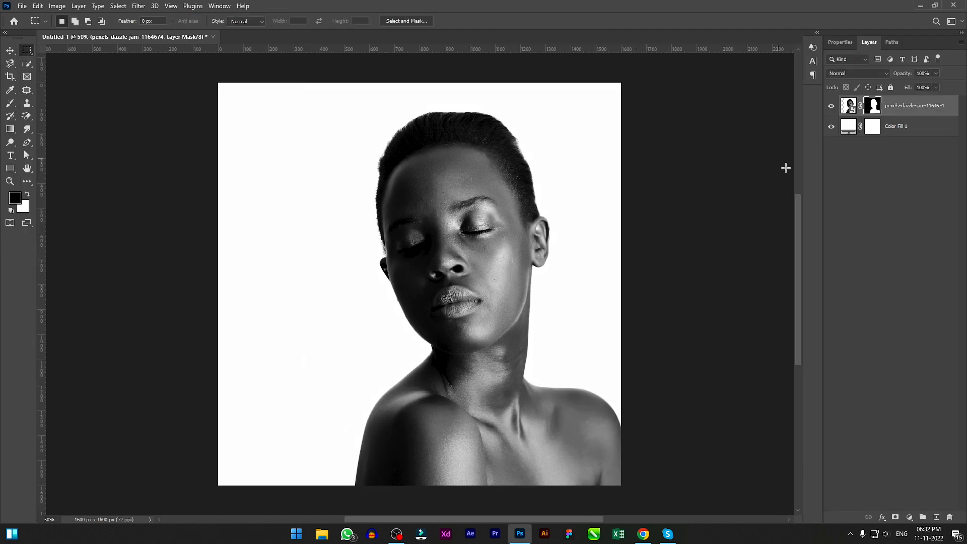
Step: Toggle the visibility of the portrait and fill layers to inspect the cutout's edges
click(832, 107)
click(832, 106)
click(831, 106)
click(832, 106)
click(832, 127)
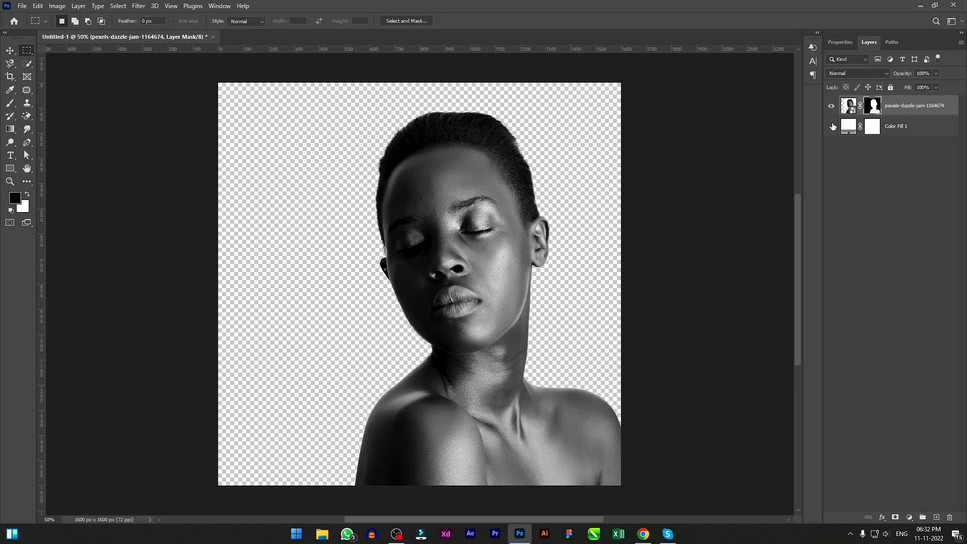
click(831, 127)
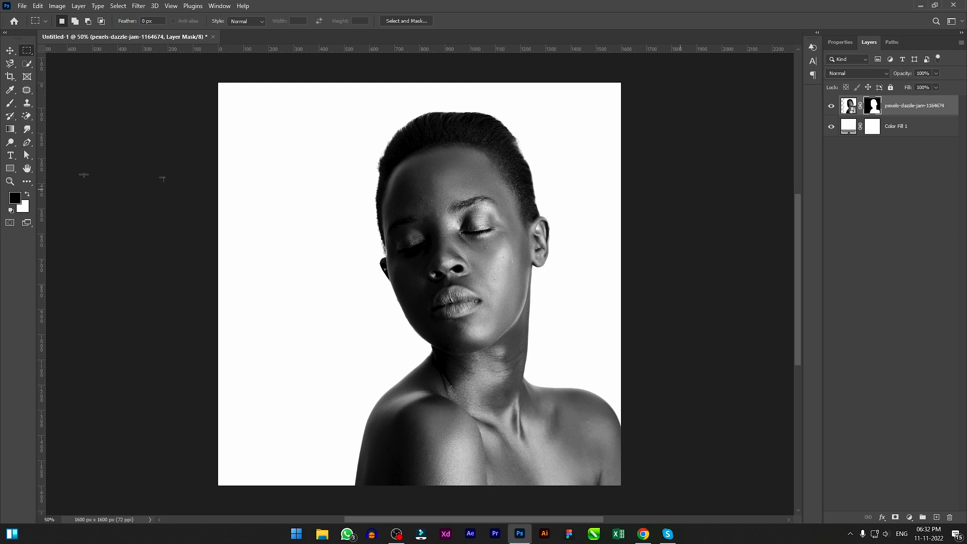
Step: Draw a circle about 896 px wide over the model's face and fill it with the recently used orange-red
click(11, 169)
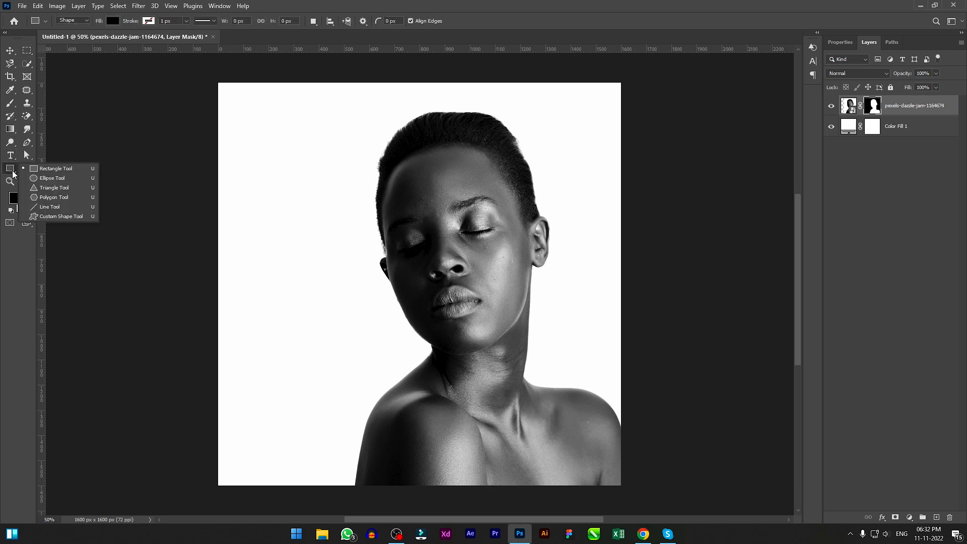
click(50, 178)
drag(283, 204, 527, 425)
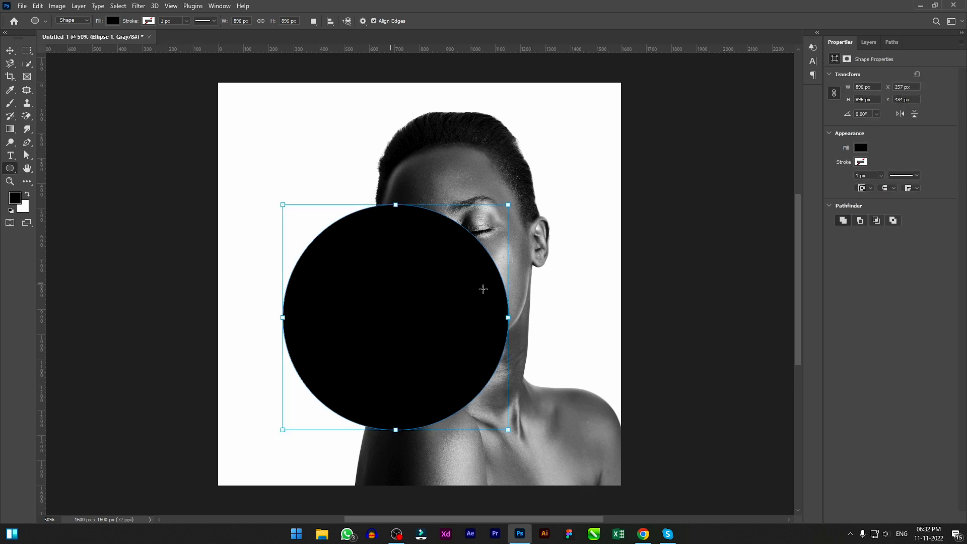
click(860, 148)
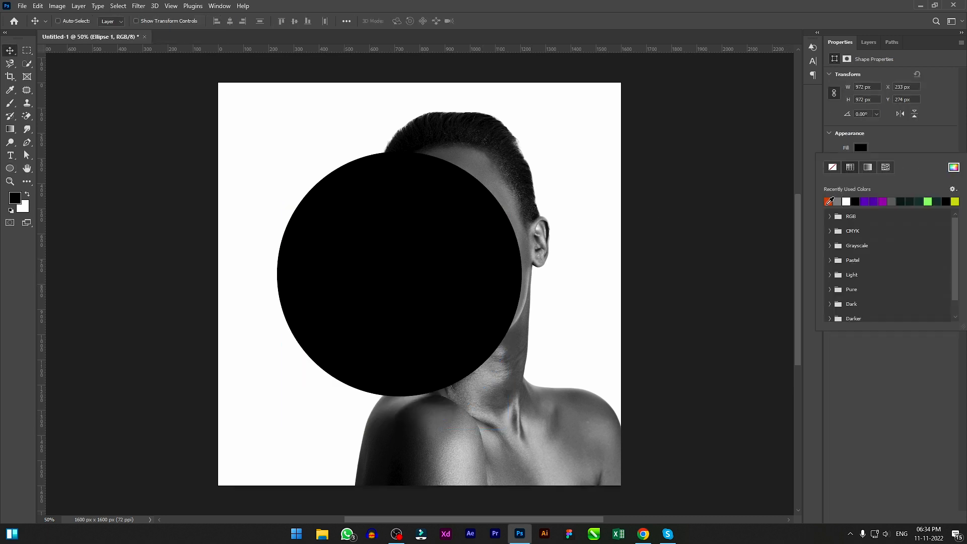
click(828, 202)
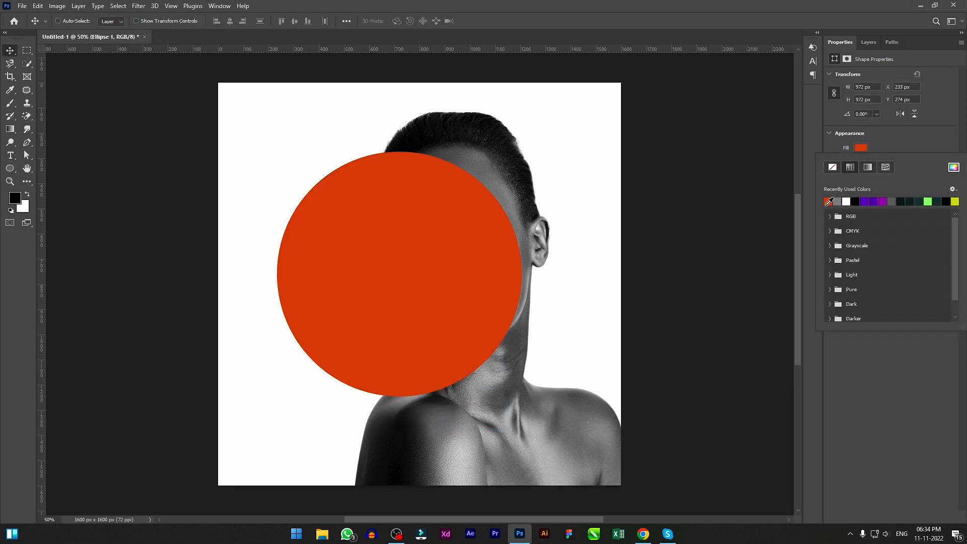
Step: Set the circle layer's blend mode to Multiply and deselect the layer
click(867, 42)
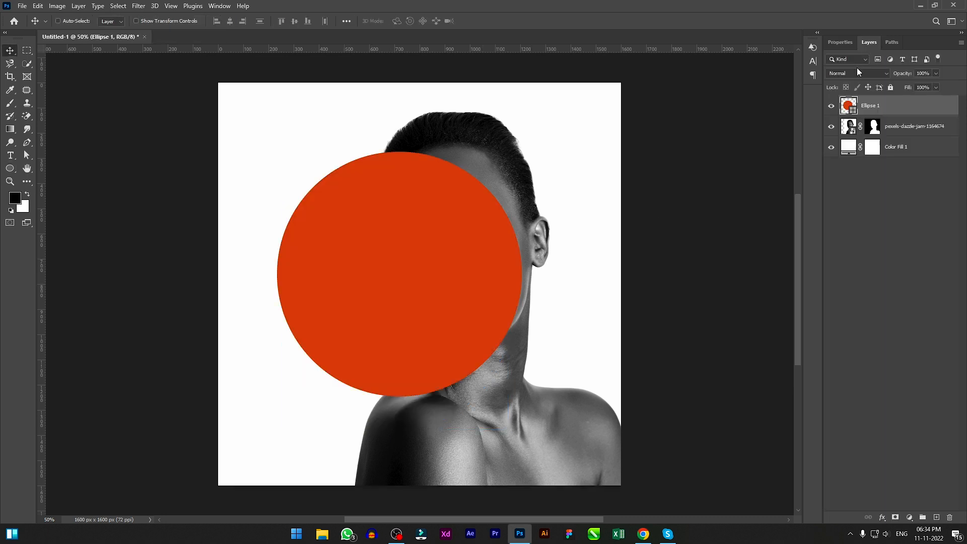
click(856, 72)
click(852, 105)
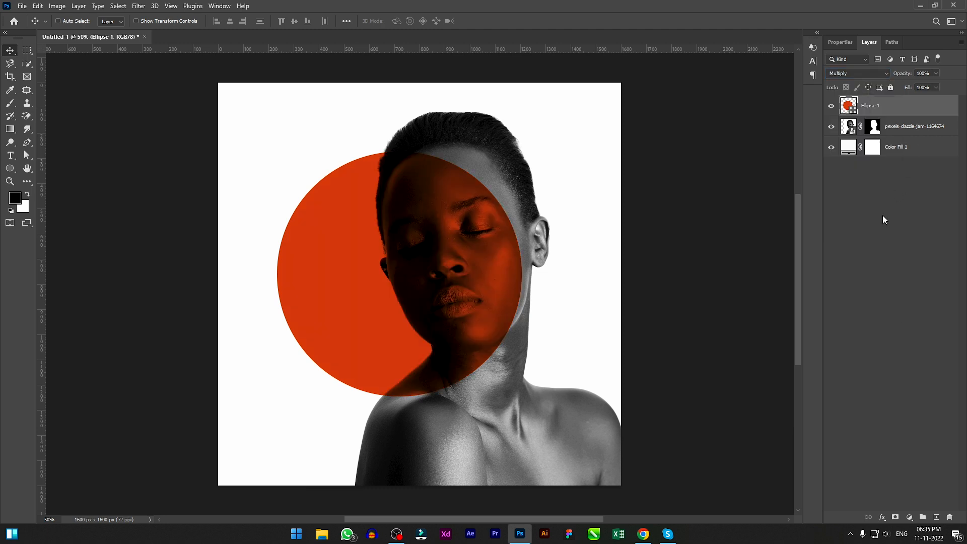
click(882, 216)
Step: Check the Pinterest reference poster, then shrink the orange-red circle so it overlaps only the upper-left part of the face
key(alt+Tab)
click(302, 8)
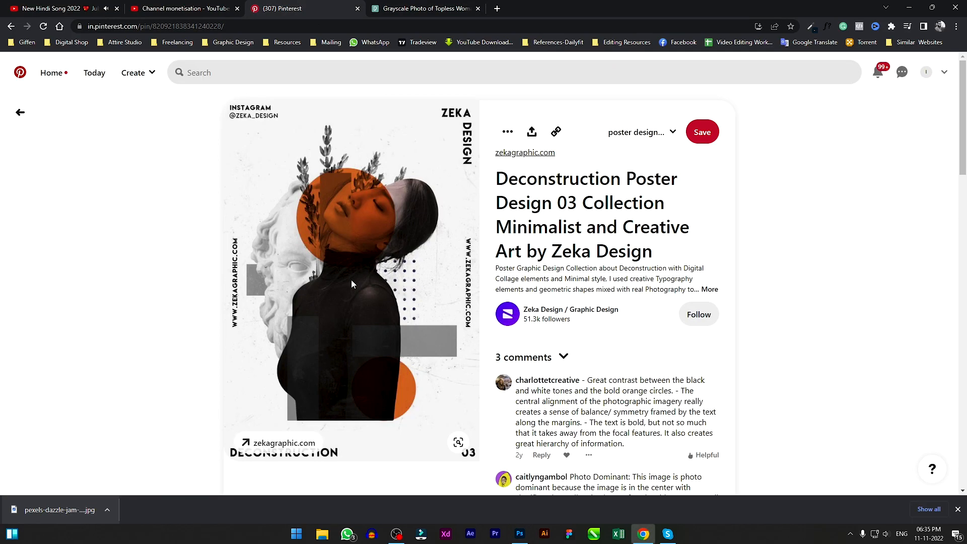
key(alt+Tab)
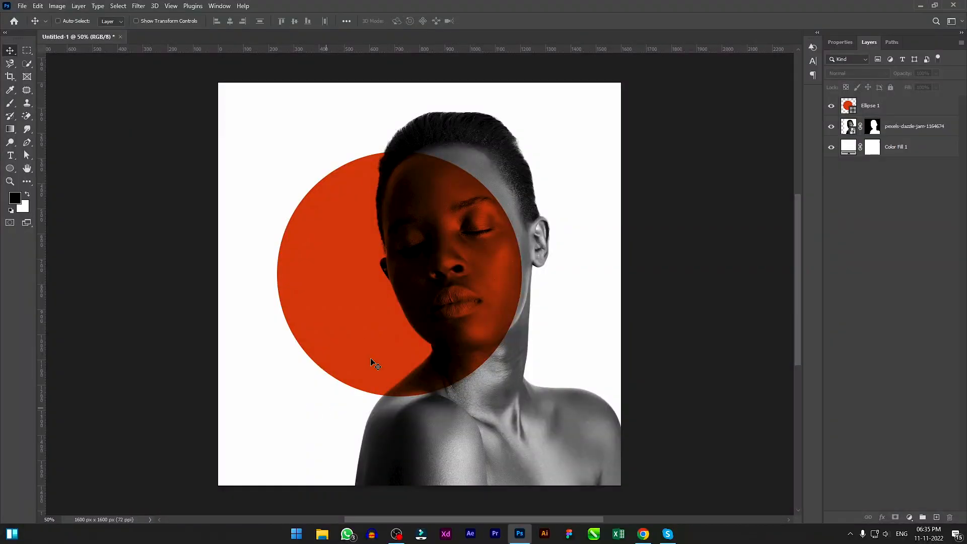
ctrl+click(449, 387)
key(ctrl+t)
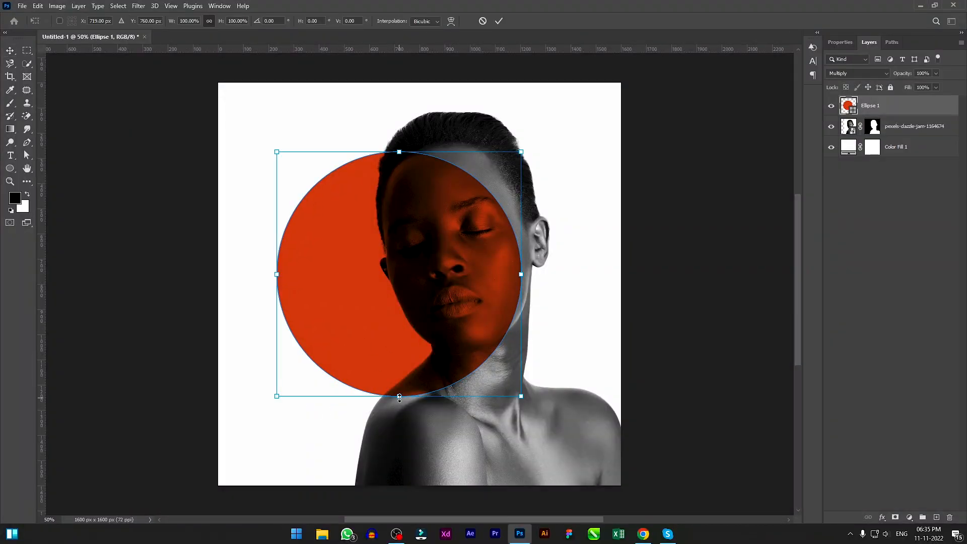
drag(399, 397, 389, 346)
Step: Duplicate the orange-red circle, scale the copy to about 37% and place it over the shoulder near the canvas's lower-right corner
drag(403, 288, 544, 405)
key(Return)
drag(504, 365, 559, 408)
key(ctrl+t)
drag(534, 304, 533, 421)
drag(558, 471, 580, 458)
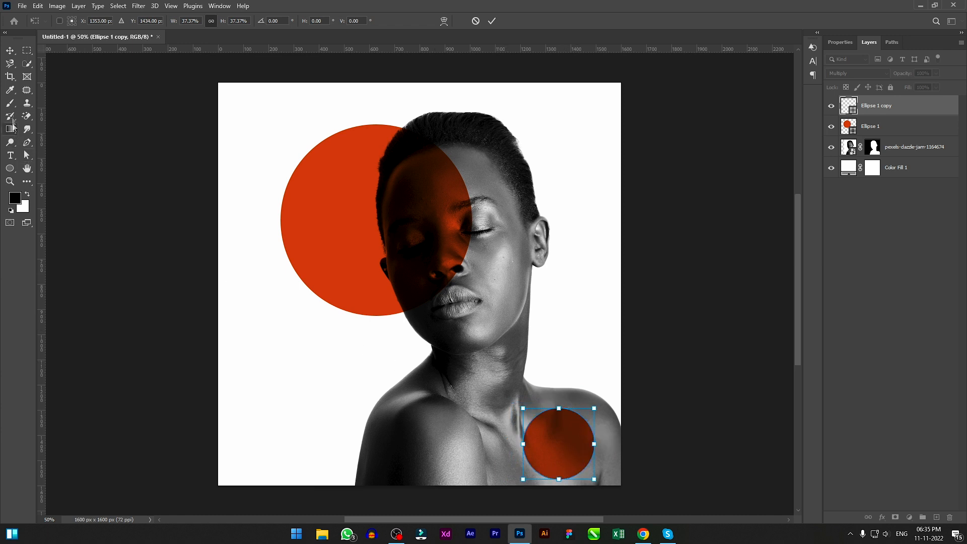
Step: Draw a vertical rectangle about 239 × 740 px below the large circle, running off the canvas's bottom, and fill it dark teal
click(10, 181)
drag(12, 172, 40, 174)
mouse_move(303, 324)
mouse_down()
mouse_move(316, 464)
mouse_move(363, 510)
mouse_up()
click(10, 51)
drag(346, 432, 371, 432)
click(861, 148)
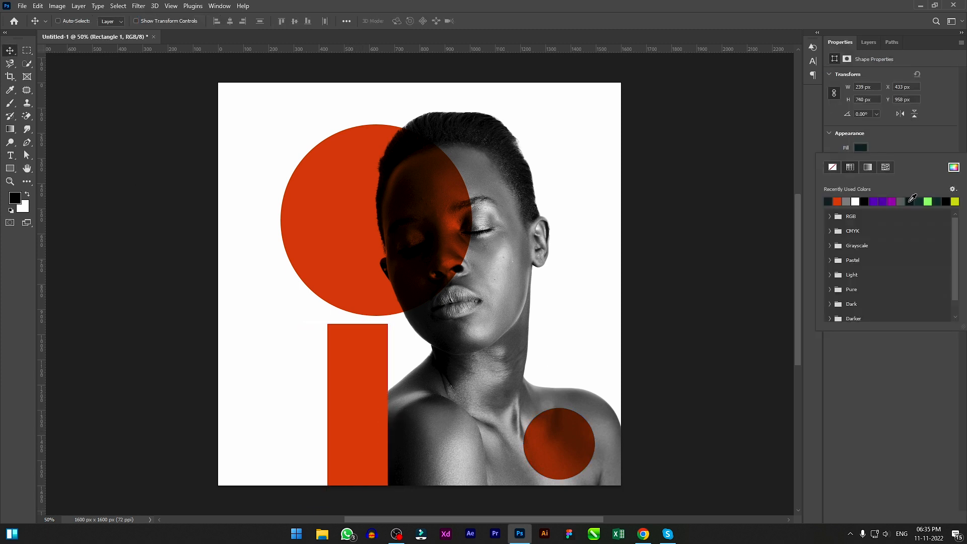
click(912, 201)
Step: Duplicate the dark teal rectangle, rotate the copy to -90° and place it across the neck and shoulder at the canvas's right edge
drag(380, 378, 363, 216)
key(ctrl+t)
drag(519, 308, 559, 377)
key(Return)
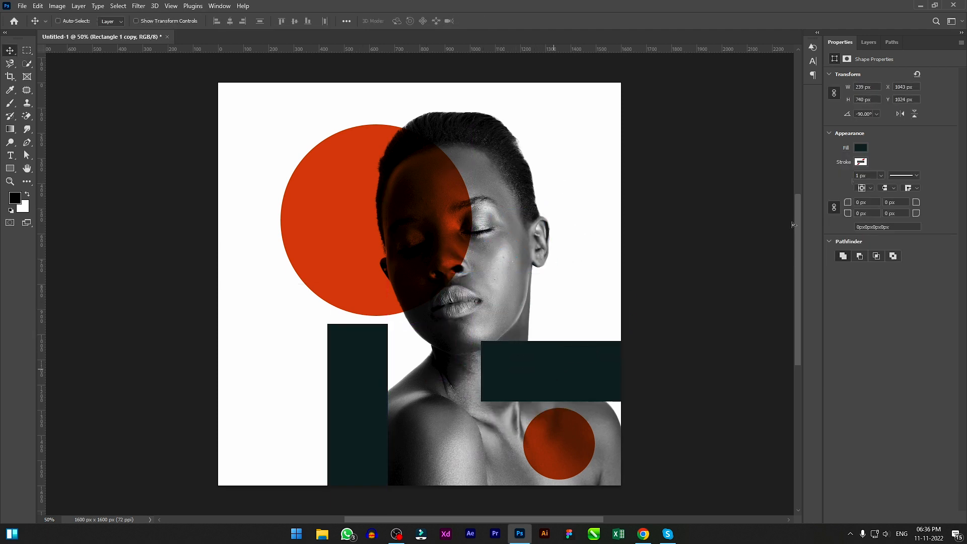
Step: Set the horizontal rectangle's blend mode to Multiply
click(868, 47)
click(859, 60)
click(851, 58)
click(850, 74)
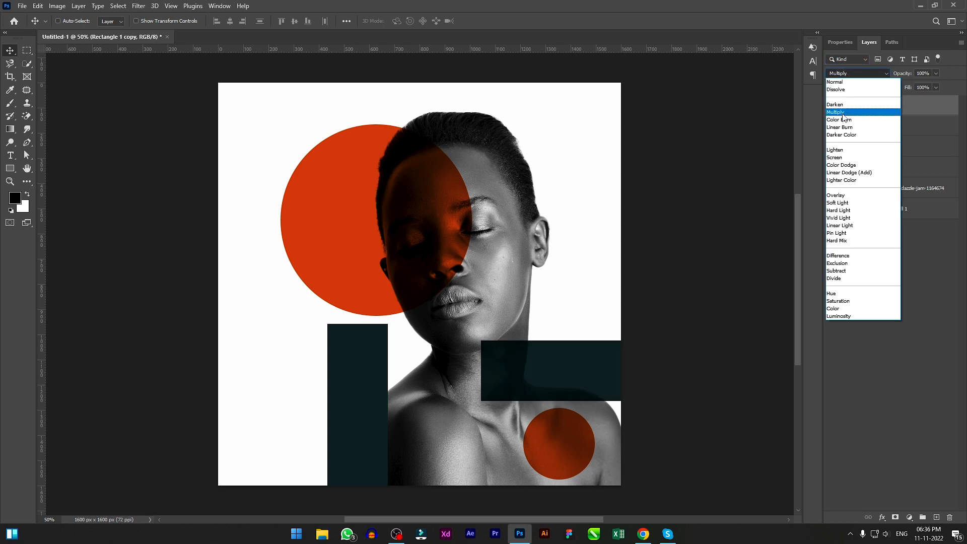
click(843, 113)
Step: Select the vertical rectangle's layer and set its blend mode to Multiply
click(874, 133)
click(878, 59)
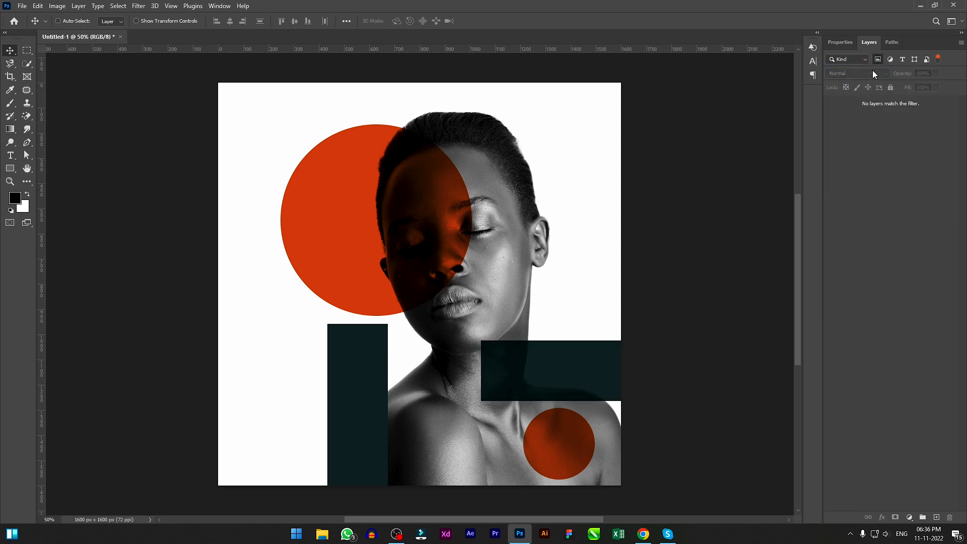
click(878, 60)
click(872, 127)
click(865, 75)
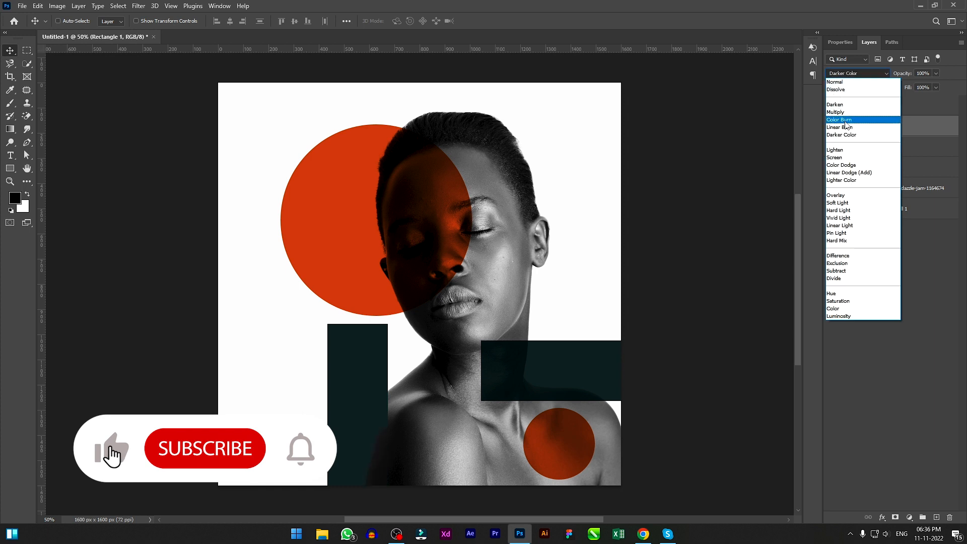
click(851, 113)
Step: After checking the Pinterest reference, add black Bebas Neue Bold text "INSTAGRAM" in the poster's upper-left corner and duplicate it directly below
key(alt+Tab)
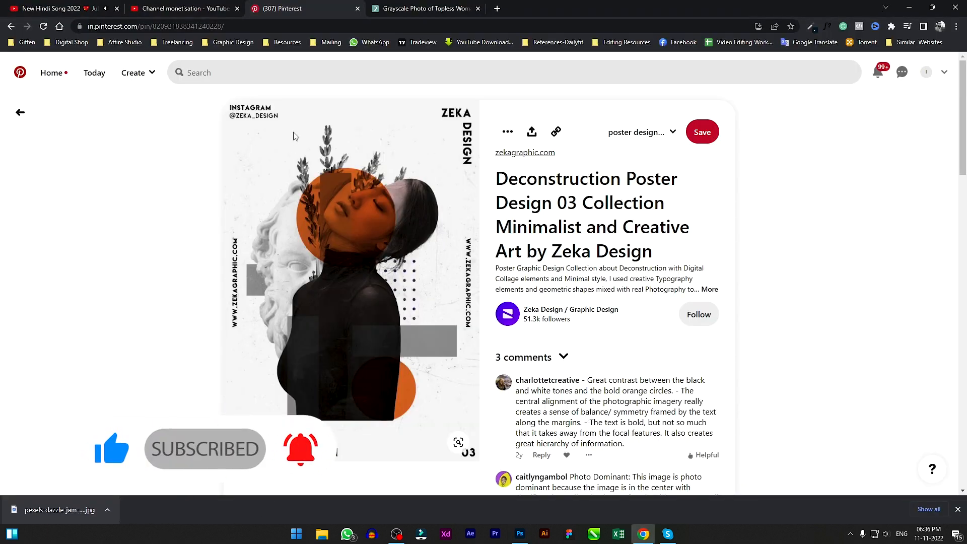
key(alt+Tab)
click(11, 156)
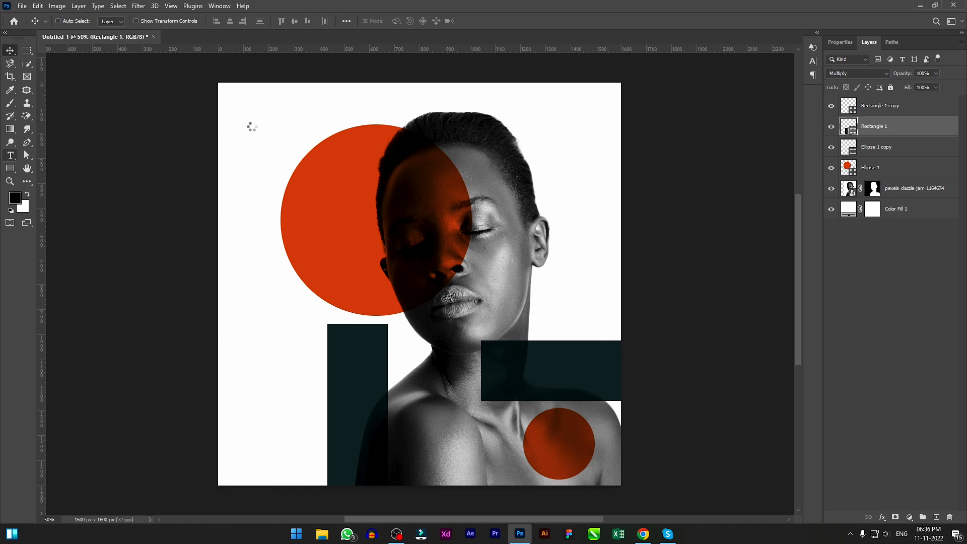
click(238, 104)
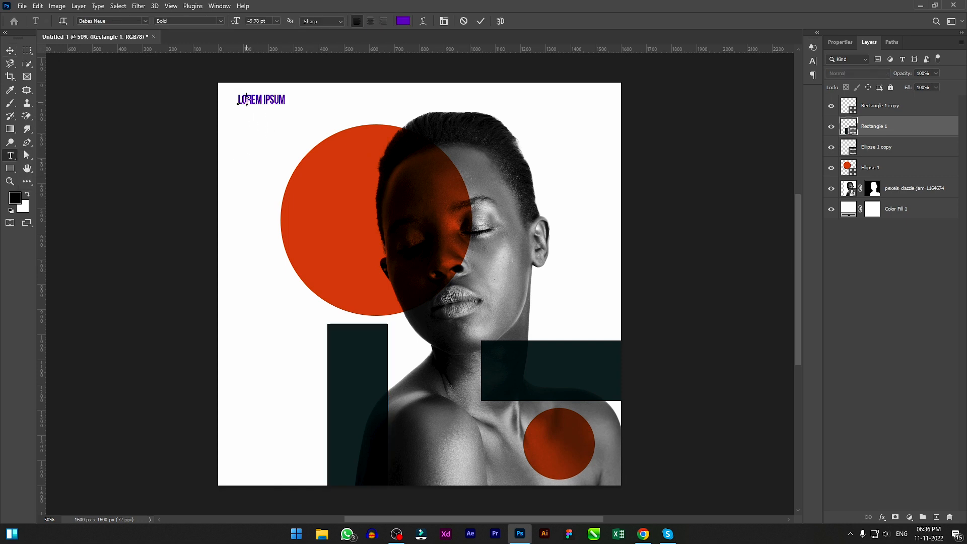
text(JN)
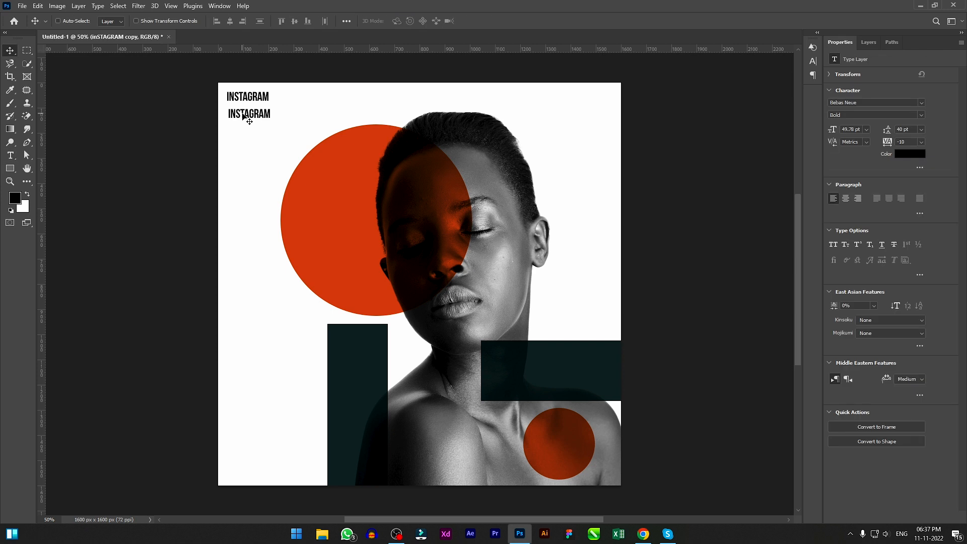
double_click(242, 111)
click(242, 112)
key(ctrl+a)
text(@)
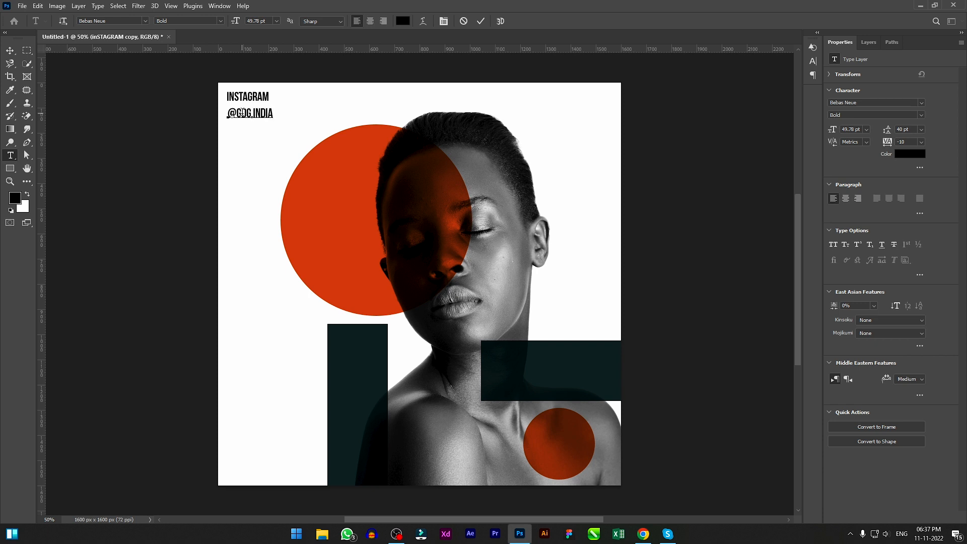
key(ctrl+a)
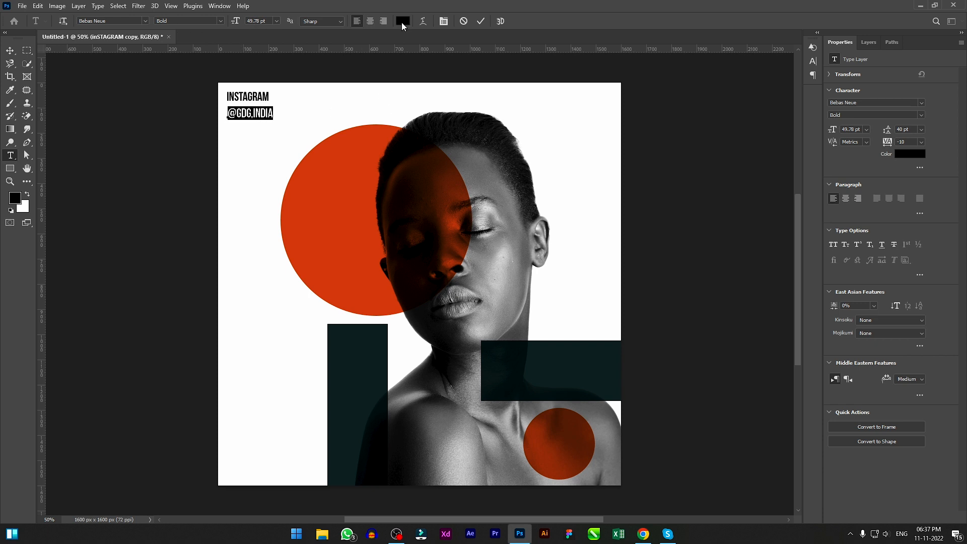
click(922, 113)
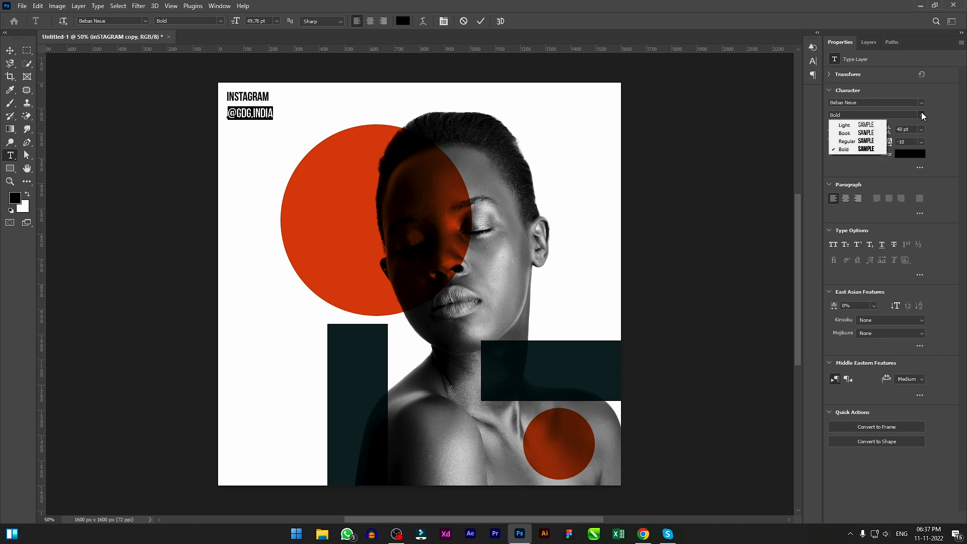
click(846, 140)
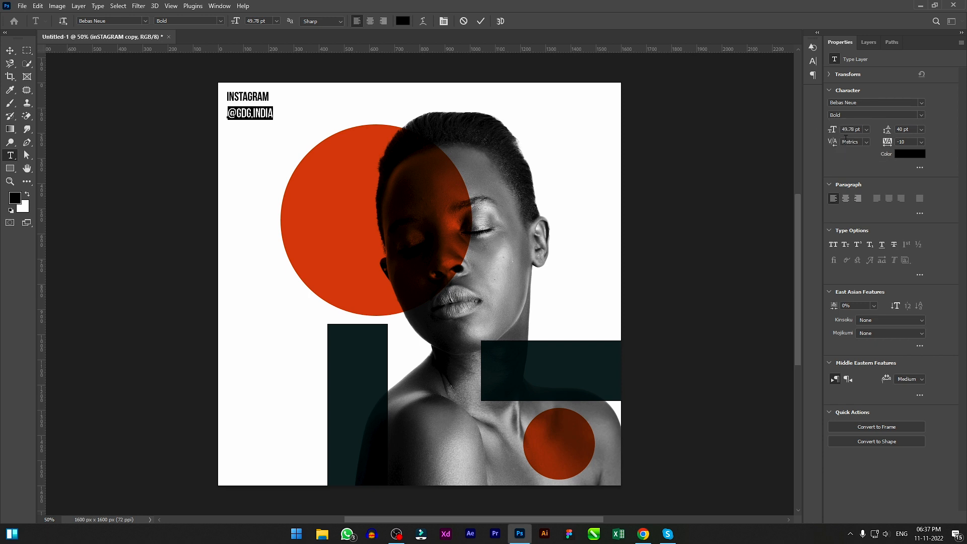
click(480, 21)
key(v)
key(ctrl+z)
Step: Set the "INSTAGRAM" text to the Light font style and scale it down to about 15 pt
click(921, 116)
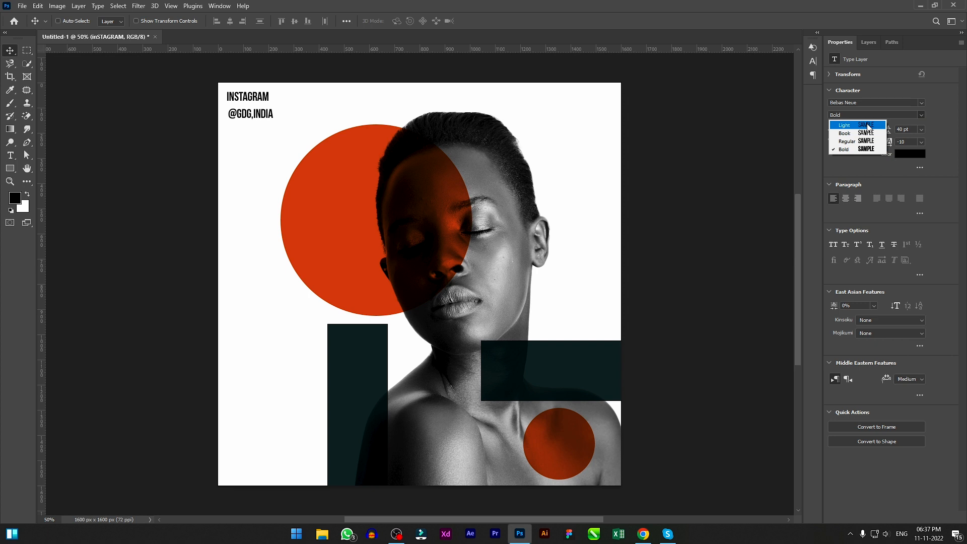
click(868, 125)
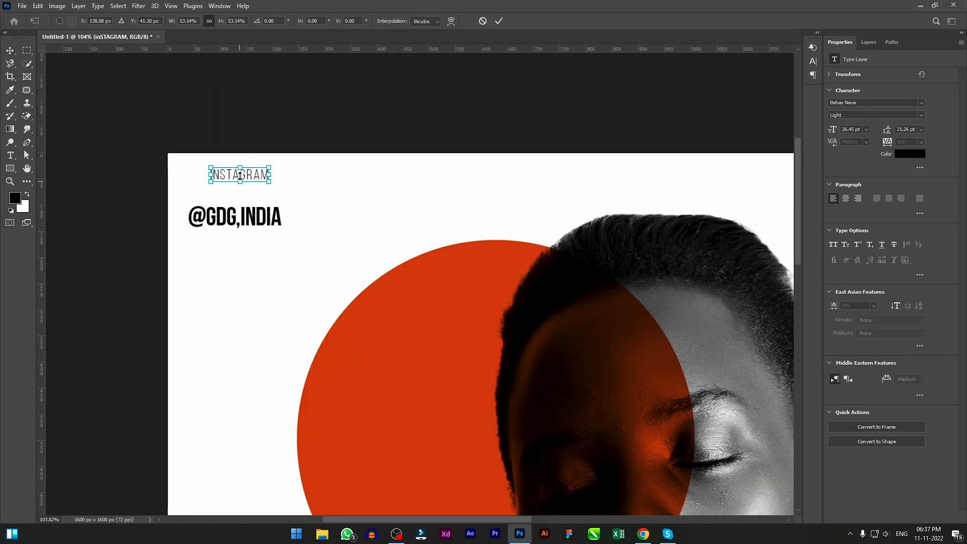
drag(240, 175, 280, 185)
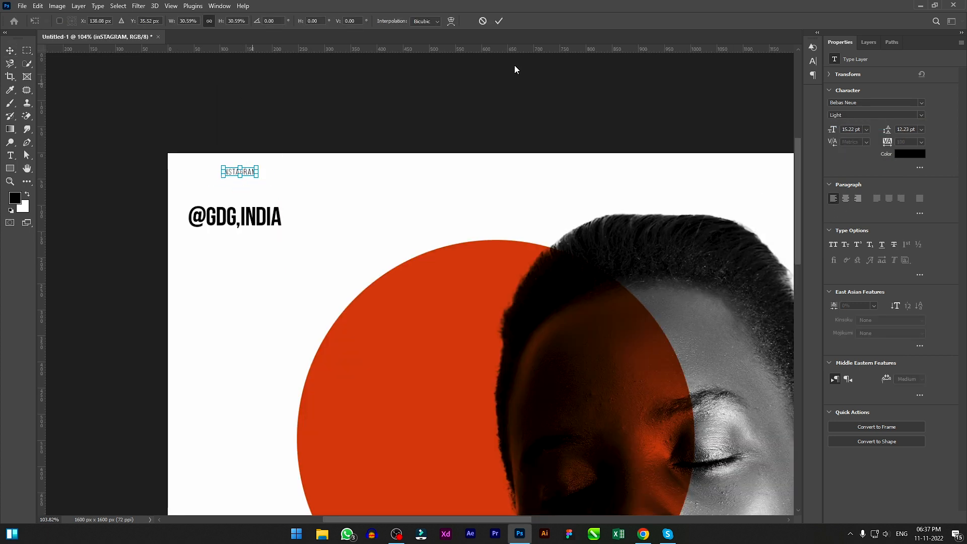
click(499, 21)
key(v)
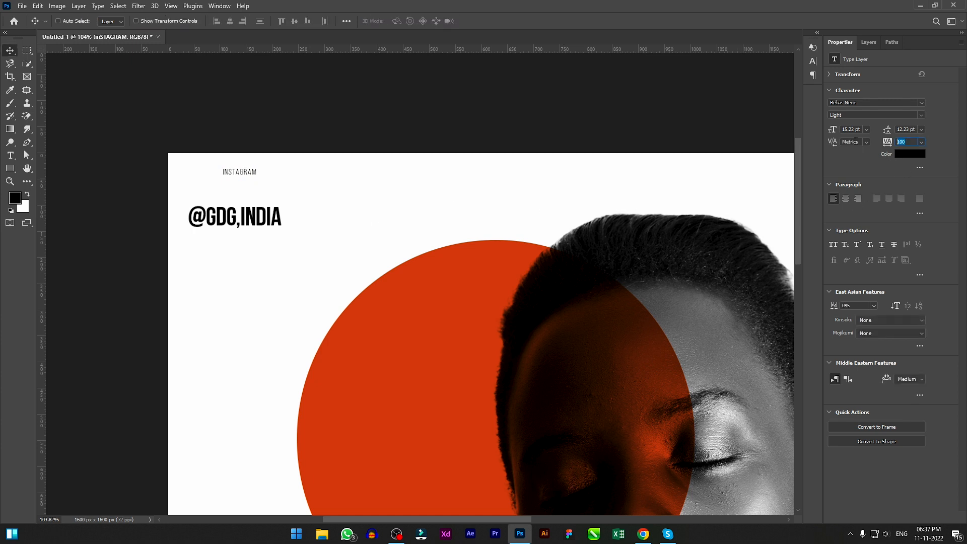
key(Return)
drag(243, 172, 227, 196)
key(ctrl+t)
key(Return)
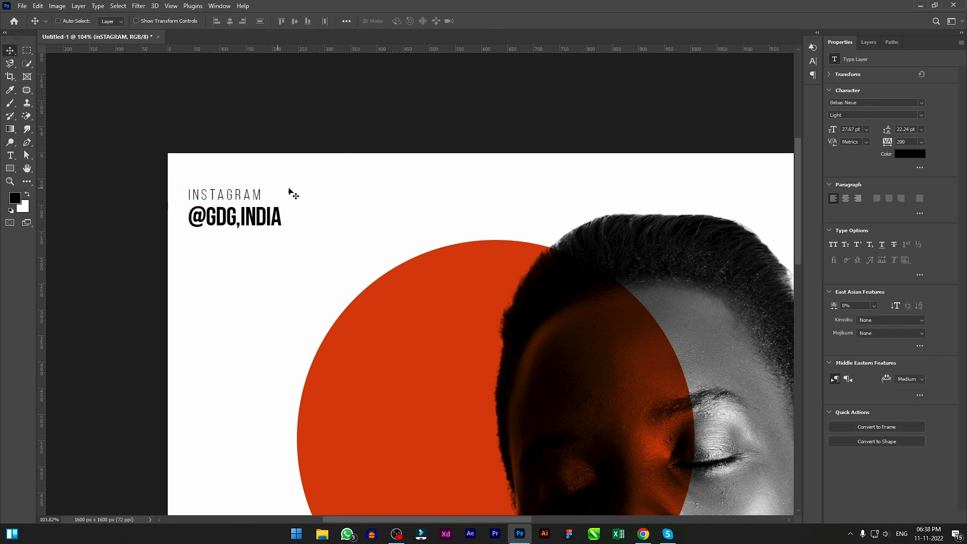
Step: Move the two text layers to the top of the layer stack and group them as "Social"
click(867, 42)
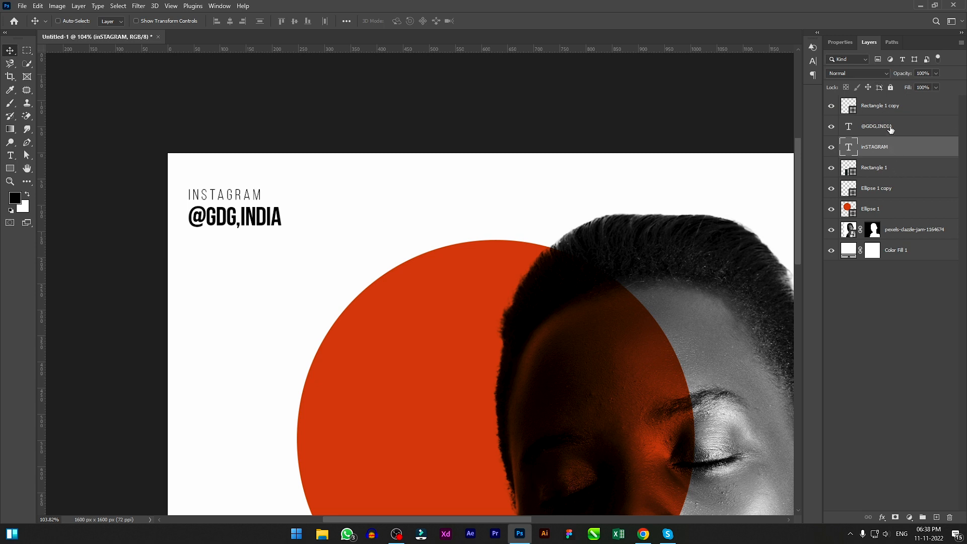
click(901, 130)
shift+click(896, 151)
drag(902, 142, 902, 101)
key(ctrl+g)
double_click(876, 103)
text(Social)
key(Return)
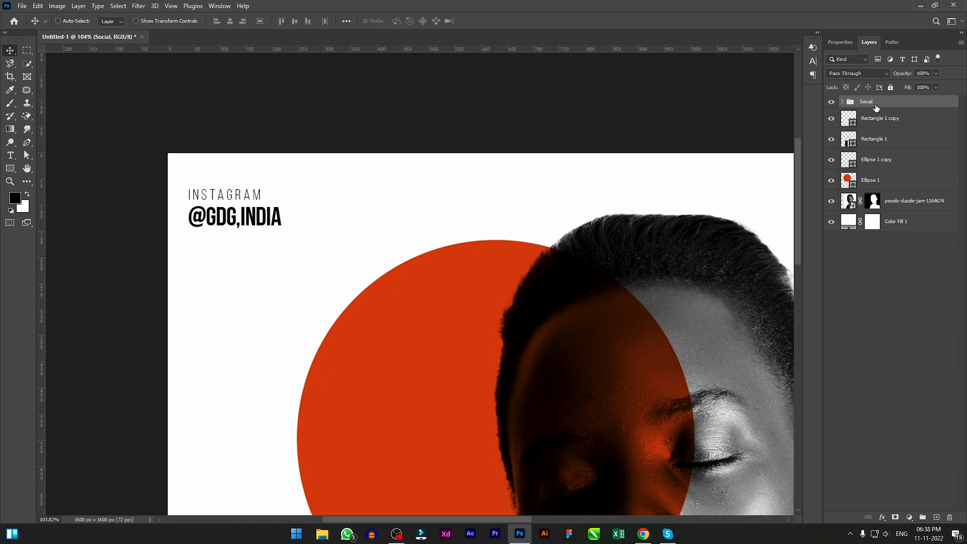
Step: Group the two rectangle and two ellipse layers as "Shapes"
click(897, 127)
shift+click(888, 184)
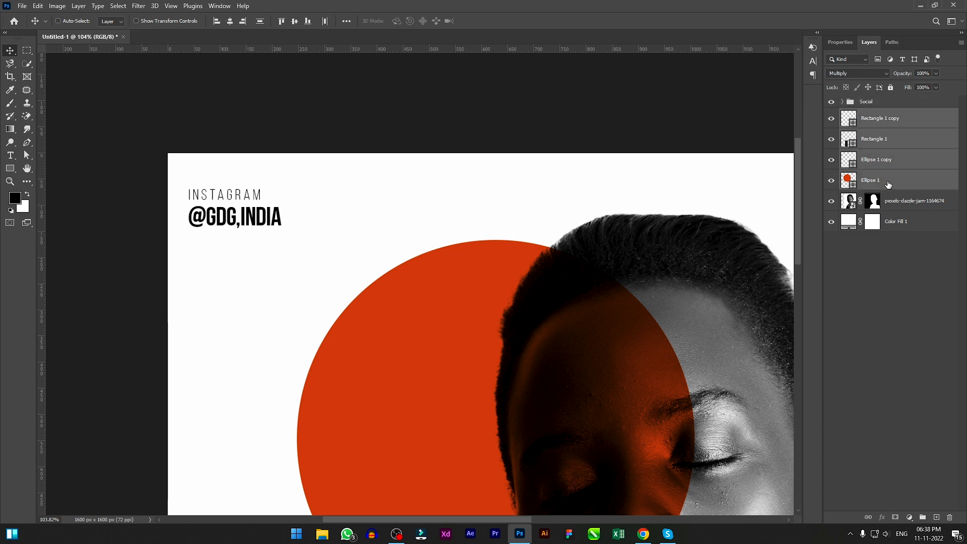
key(ctrl+g)
double_click(873, 115)
text(Shapes)
key(Return)
Step: Group the portrait and colour fill layers as "Model"
click(914, 139)
shift+click(886, 151)
key(ctrl+g)
click(865, 152)
double_click(869, 127)
text(Model)
key(Return)
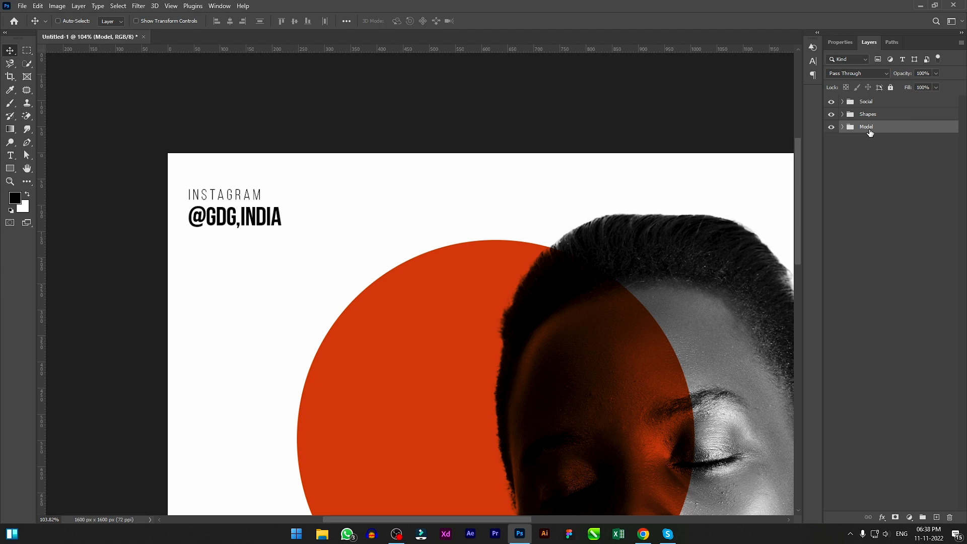
Step: Put the colour fill layer in its own group "BG" below the Model group and check it by toggling its visibility
click(843, 126)
click(903, 162)
key(ctrl+g)
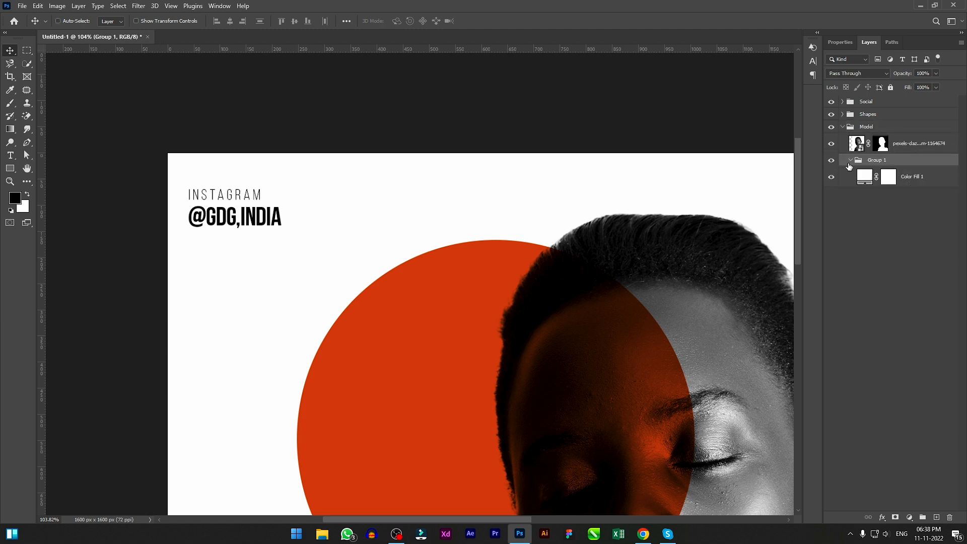
double_click(861, 162)
text(BG)
key(Return)
click(831, 161)
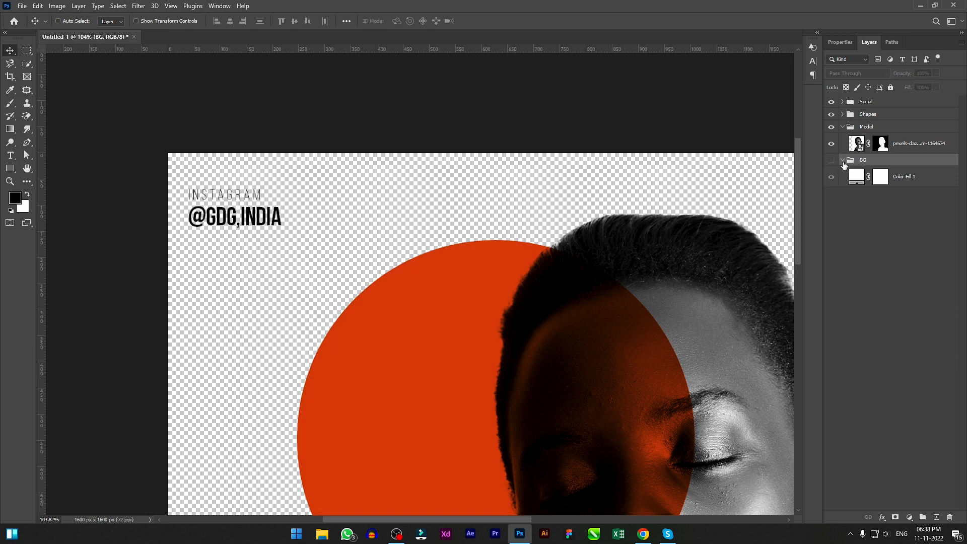
click(831, 160)
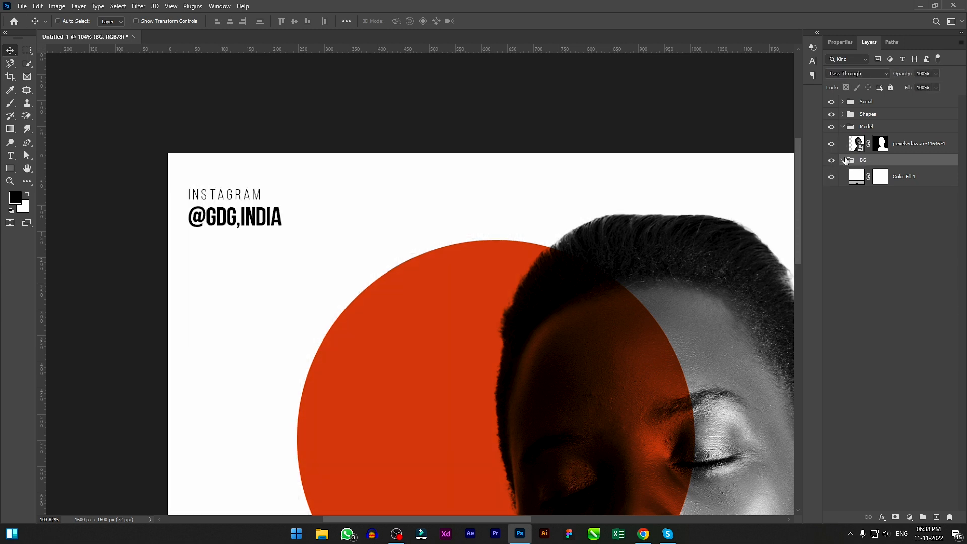
Step: Collapse the BG and Model groups and nest the Social group inside a new group named "Matter"
click(842, 160)
click(842, 126)
click(865, 102)
key(ctrl+g)
double_click(866, 103)
text(Matter)
click(889, 116)
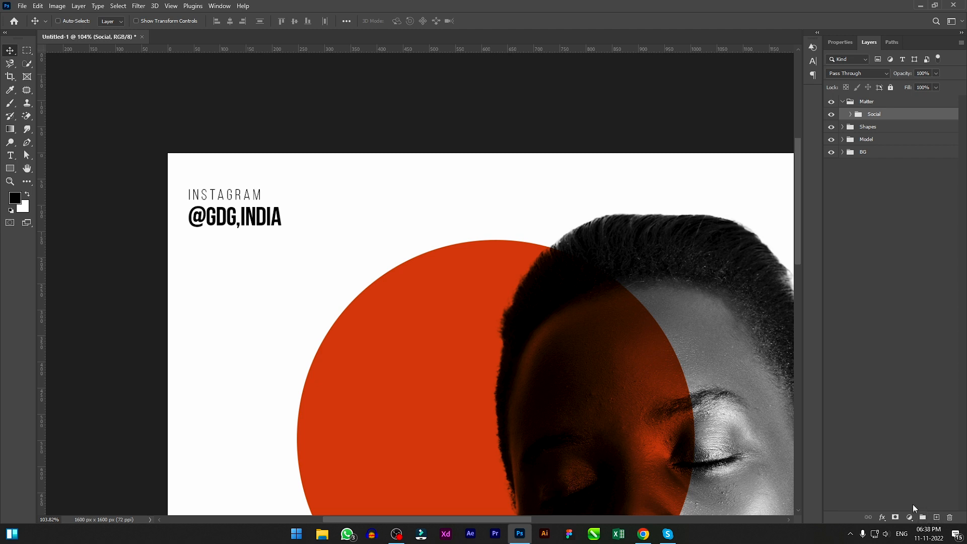
click(851, 115)
click(851, 115)
scroll(343, 222, down, 3)
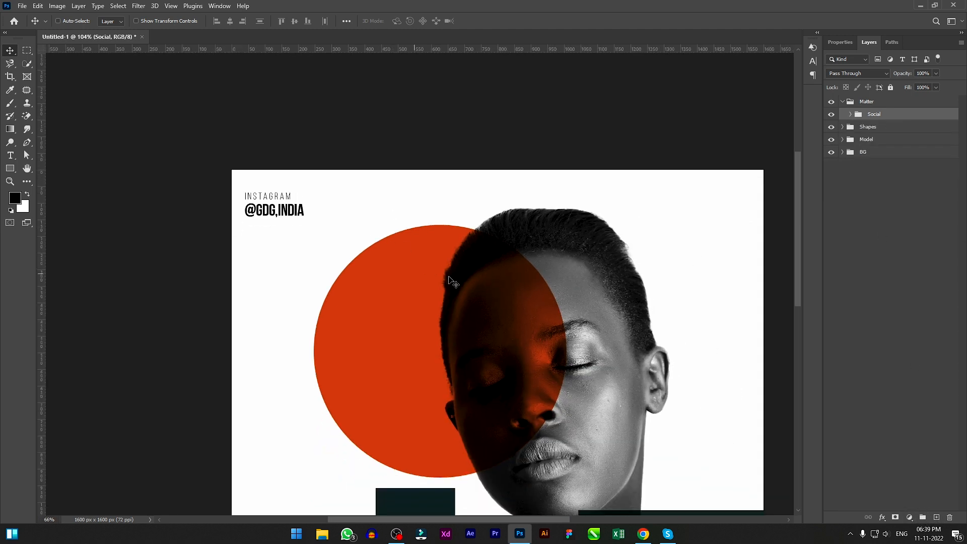
scroll(444, 279, down, 3)
key(ctrl+0)
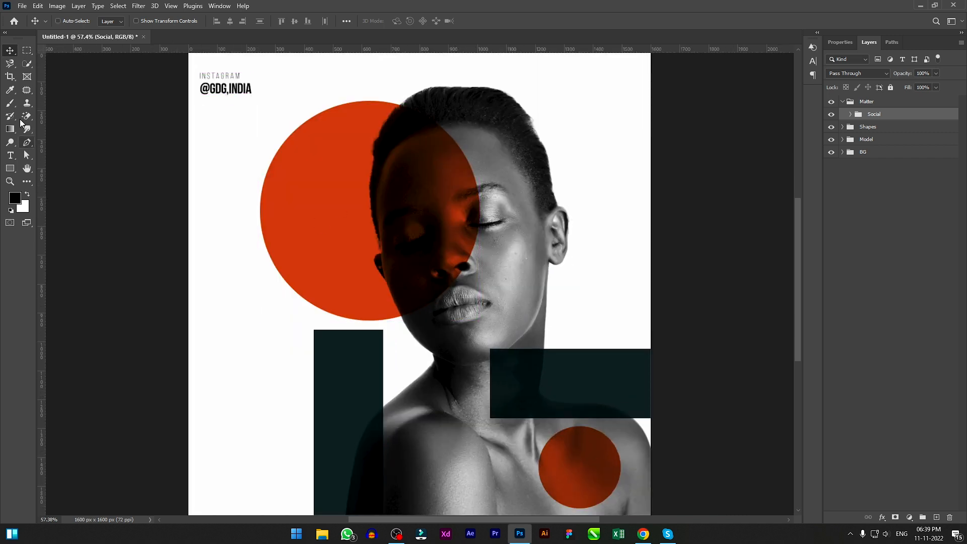
click(11, 155)
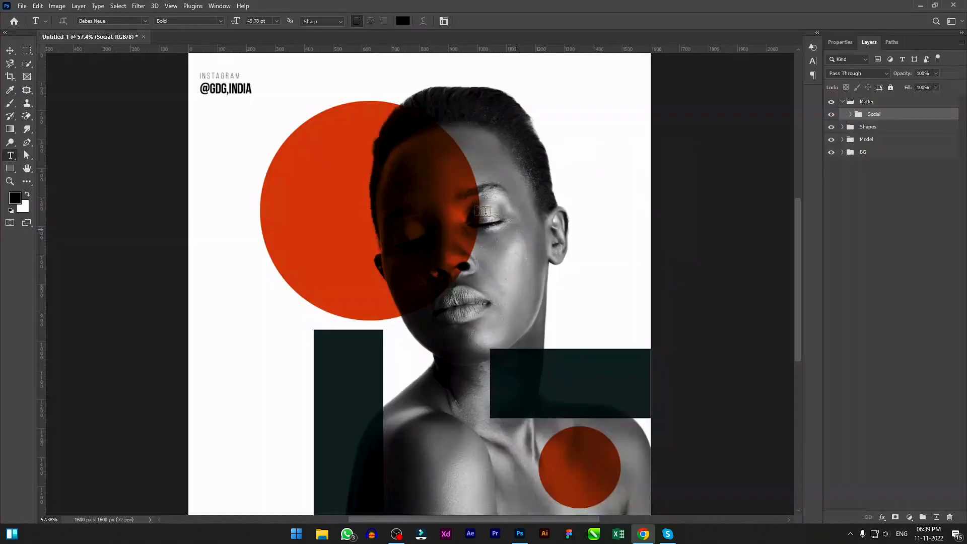
click(428, 73)
text(www.graphicdesignergroup.in)
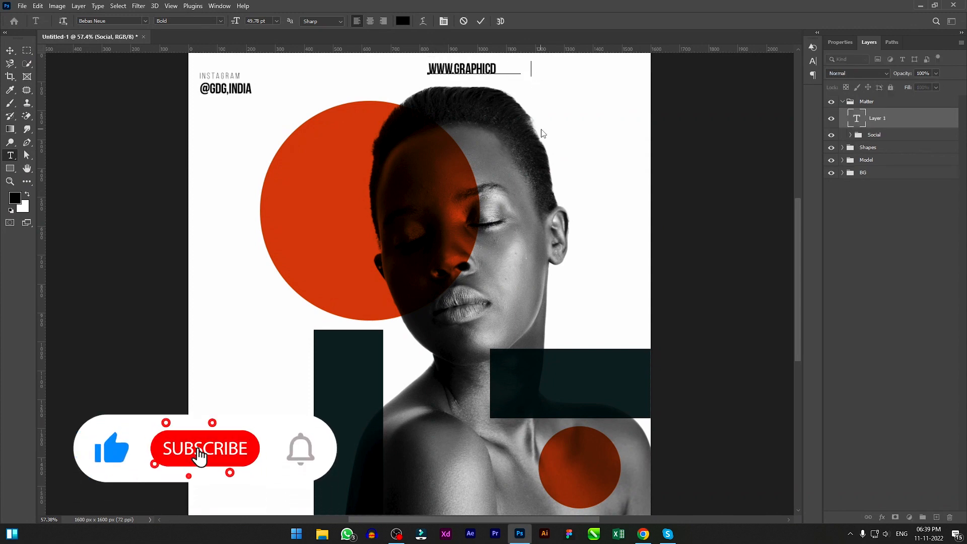
Step: Format the website text in Roboto Regular with All Caps
key(ctrl+a)
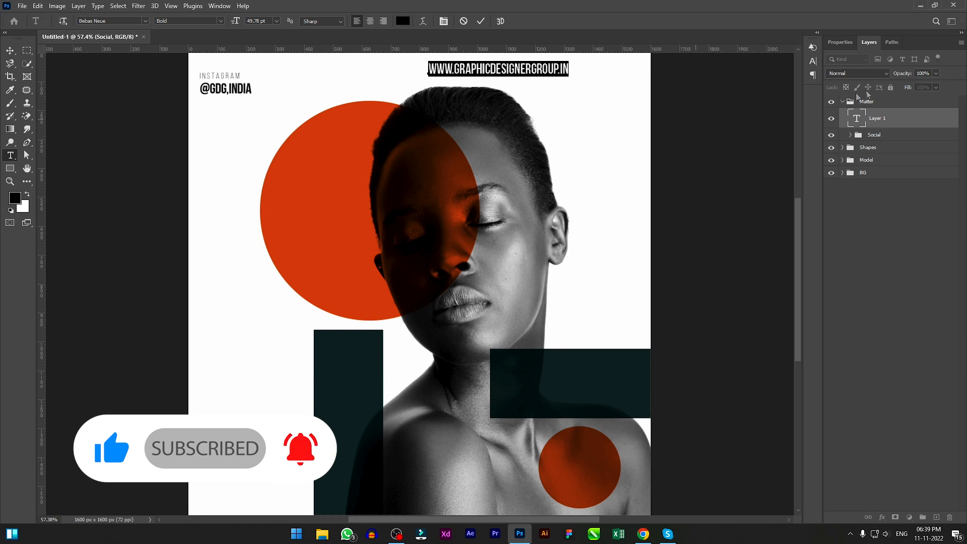
click(853, 48)
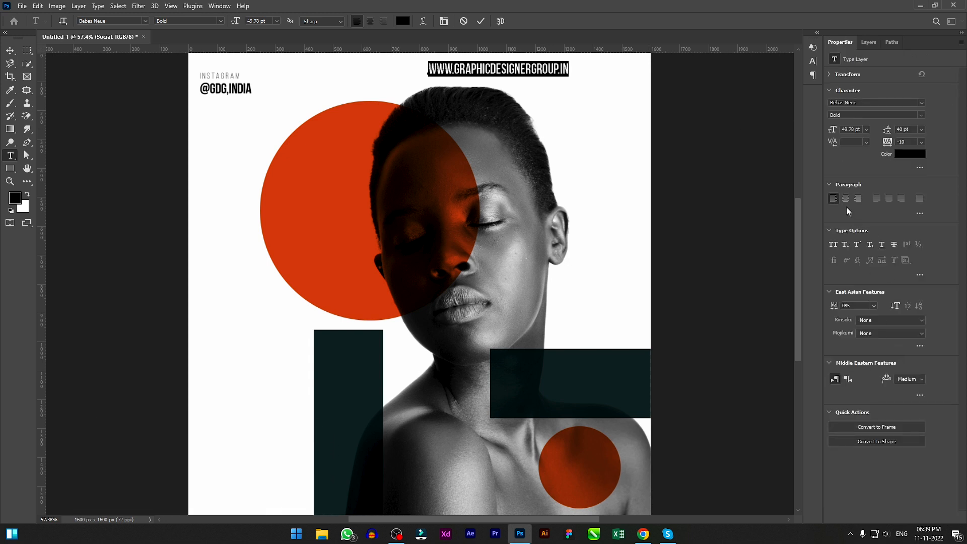
click(920, 103)
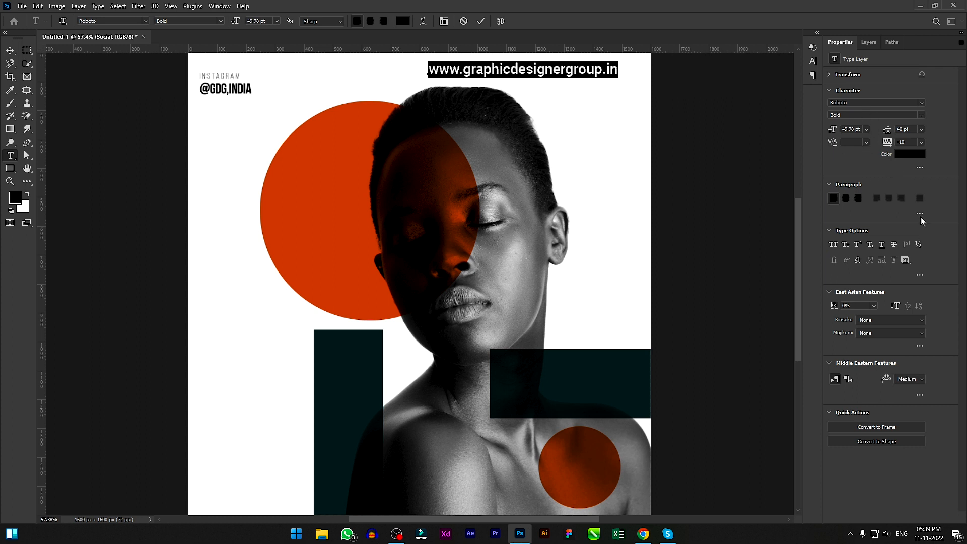
click(833, 245)
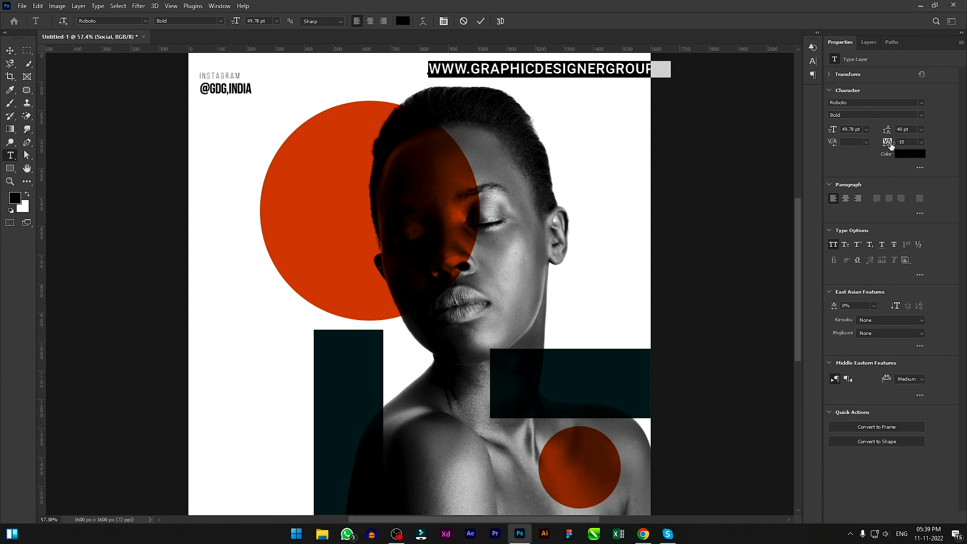
click(921, 115)
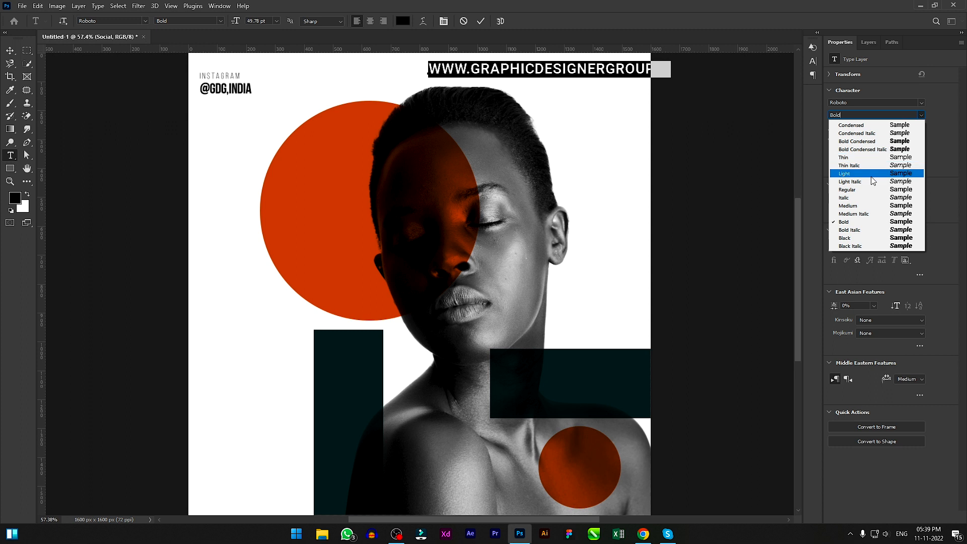
click(859, 189)
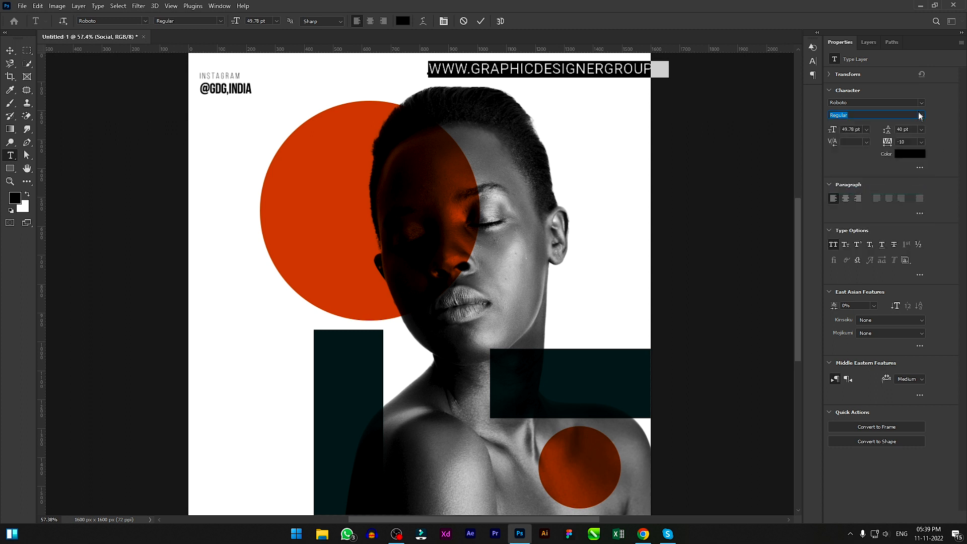
Step: Set the website text's tracking to 200 and commit the text
drag(912, 142, 873, 141)
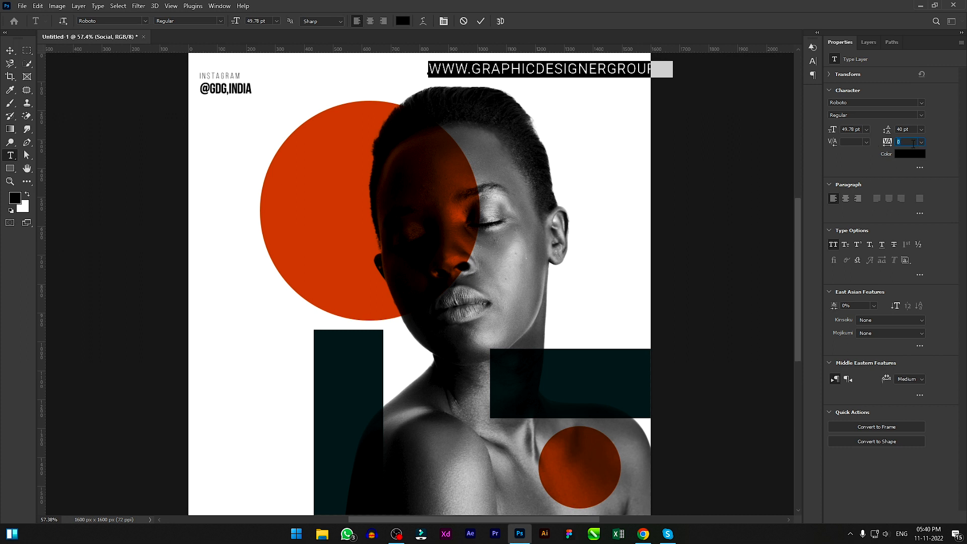
text(200)
key(Return)
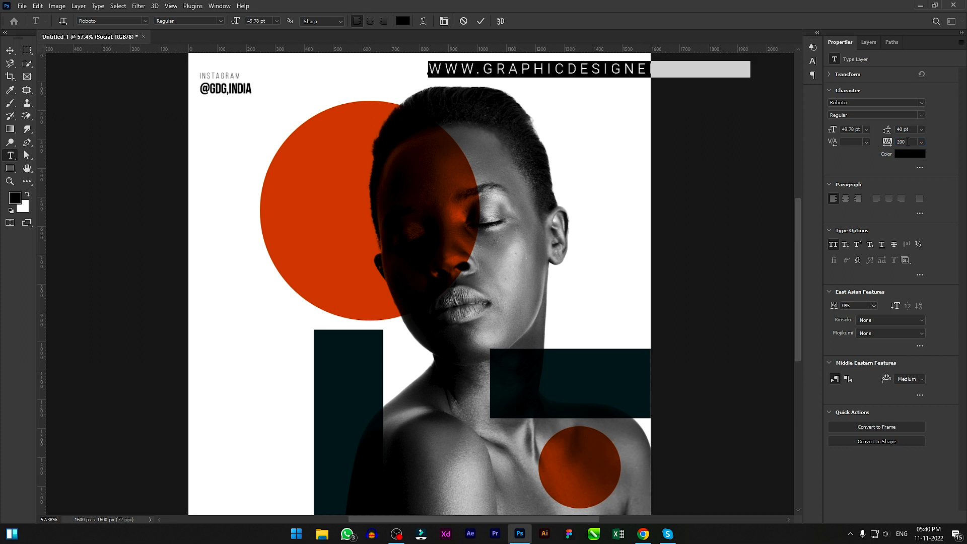
click(478, 20)
click(10, 51)
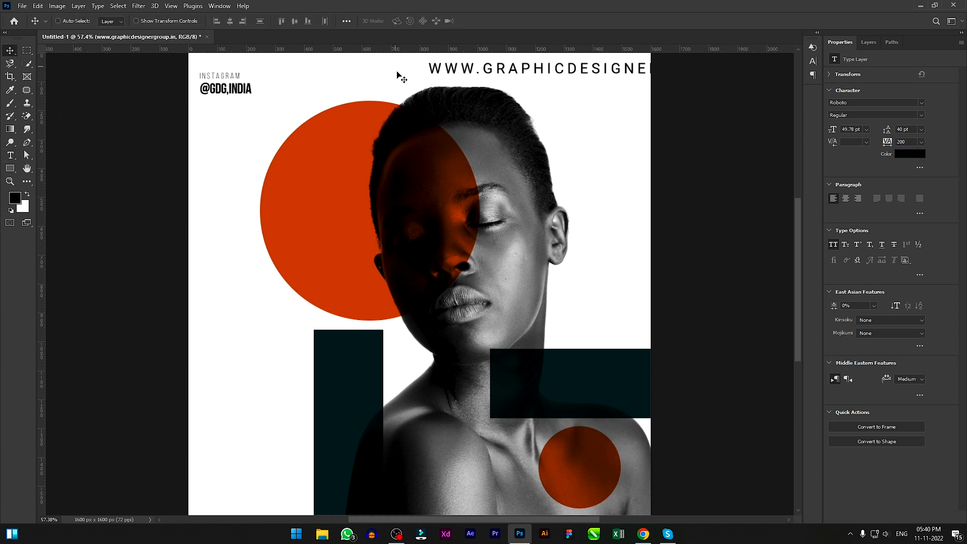
Step: Scale the website text down to about 41% and set its tracking to 500
key(ctrl+t)
drag(585, 79, 587, 71)
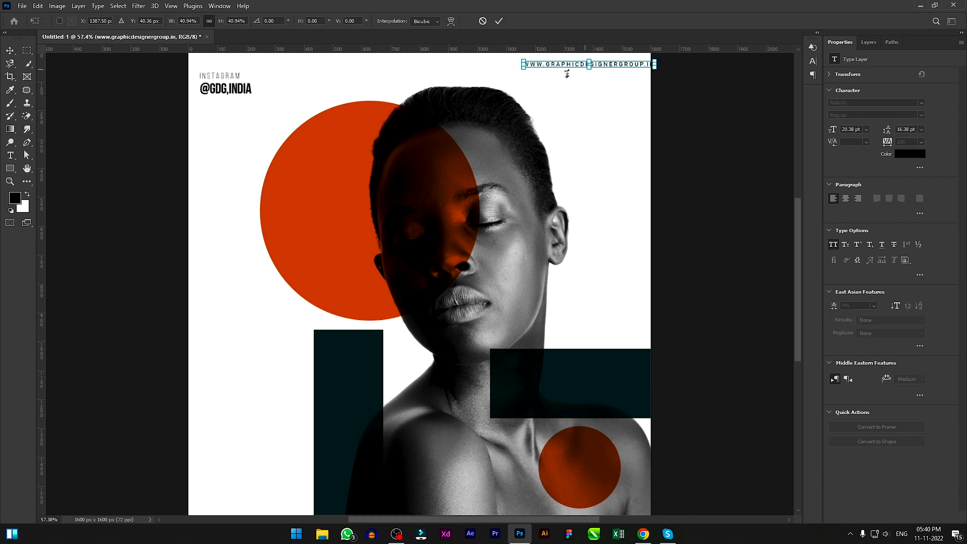
click(498, 22)
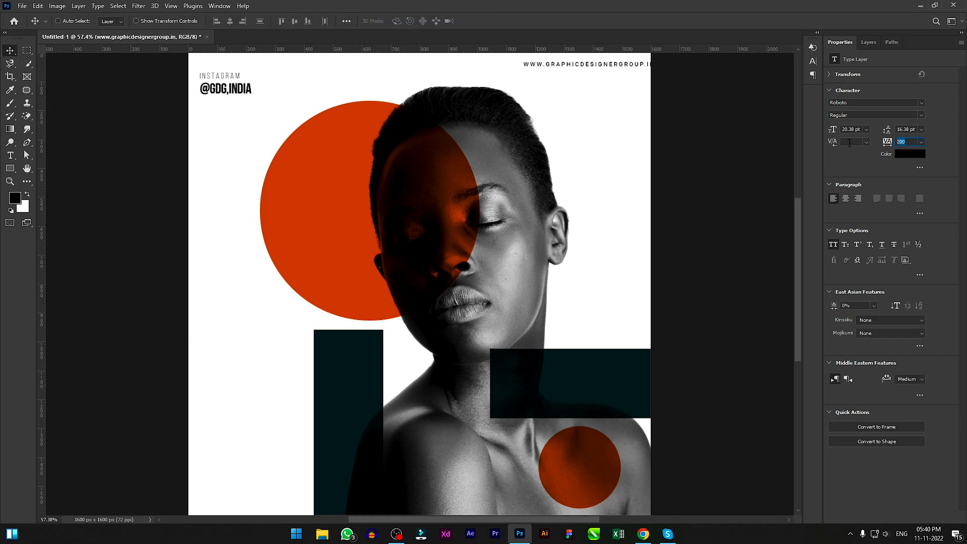
key(Return)
Step: Rotate the website text 90° and place it vertically along the poster's right margin, checking against the reference poster
drag(607, 68, 486, 105)
key(ctrl+t)
drag(591, 98, 507, 251)
key(Return)
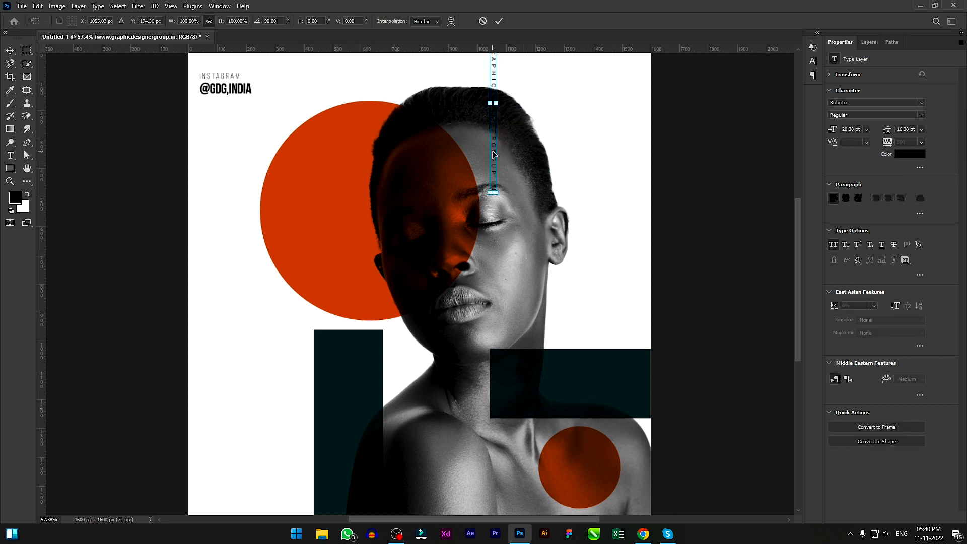
drag(495, 168, 639, 302)
key(alt+Tab)
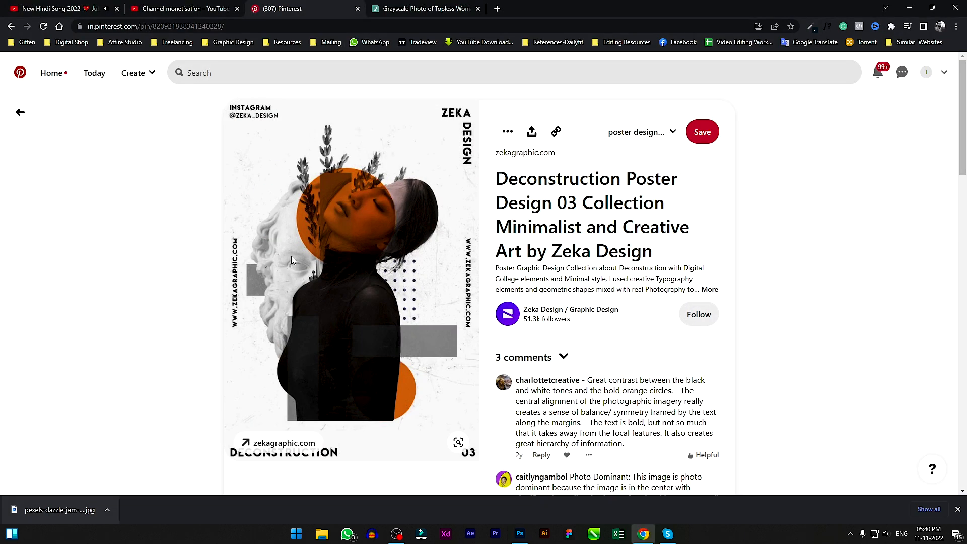
key(alt+Tab)
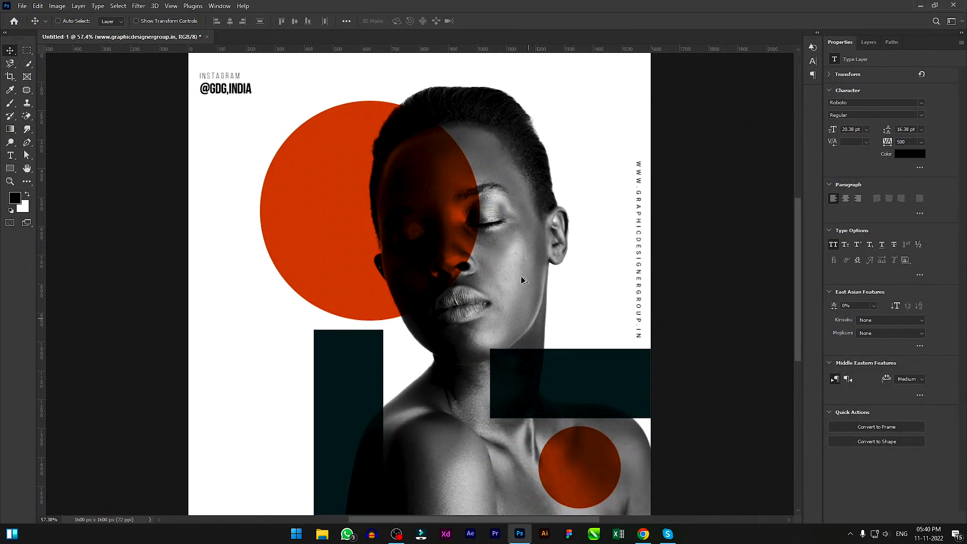
Step: Move the vertical dark rectangle lower on the poster, beside the model's shoulder
scroll(521, 276, down, 1)
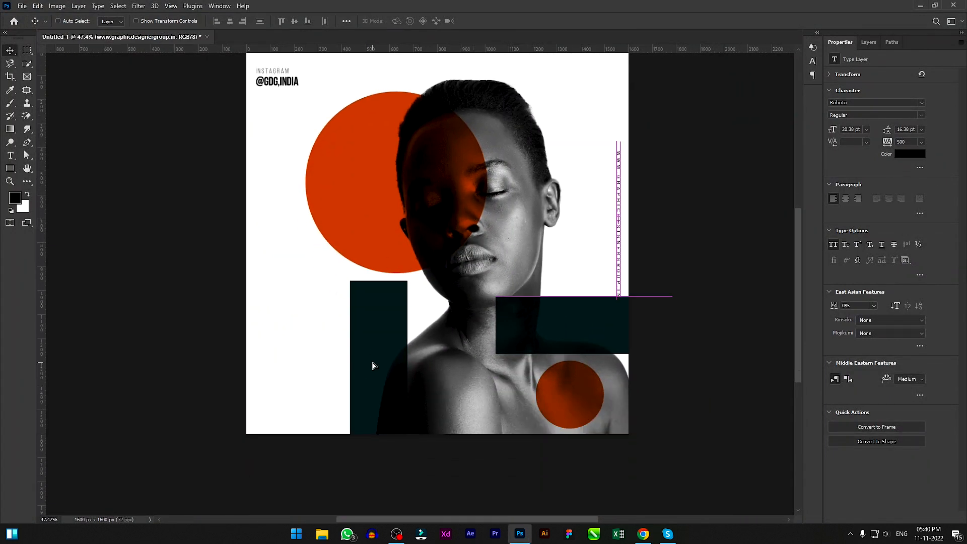
key(ctrl)
drag(382, 335, 373, 370)
Step: Move the large orange circle down beside the face and scale it to about 685 px
ctrl+click(388, 231)
drag(388, 231, 385, 253)
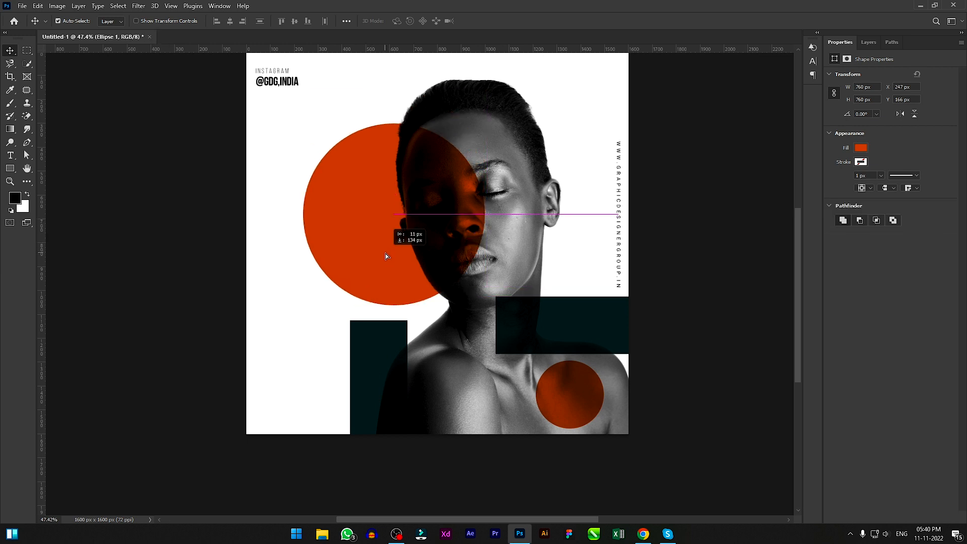
key(ctrl+t)
drag(395, 123, 393, 141)
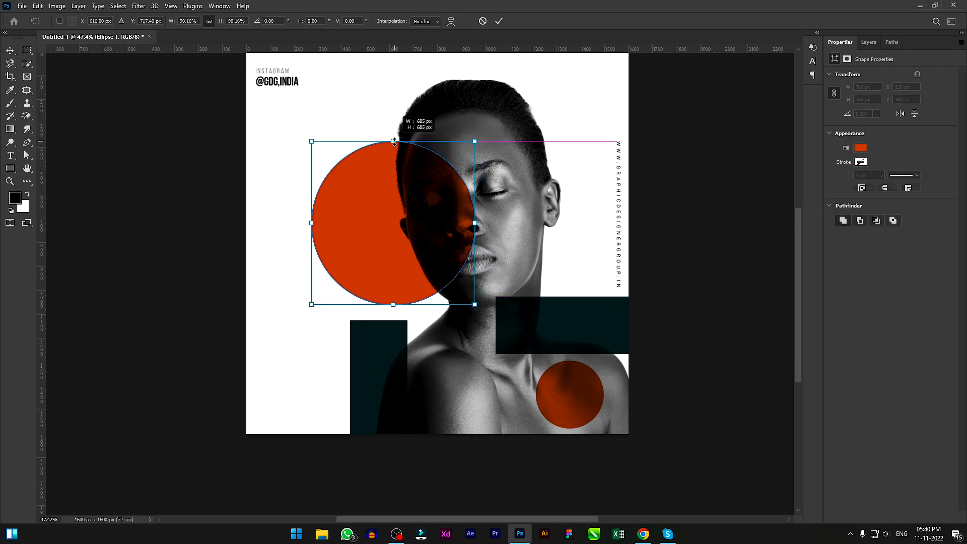
key(Return)
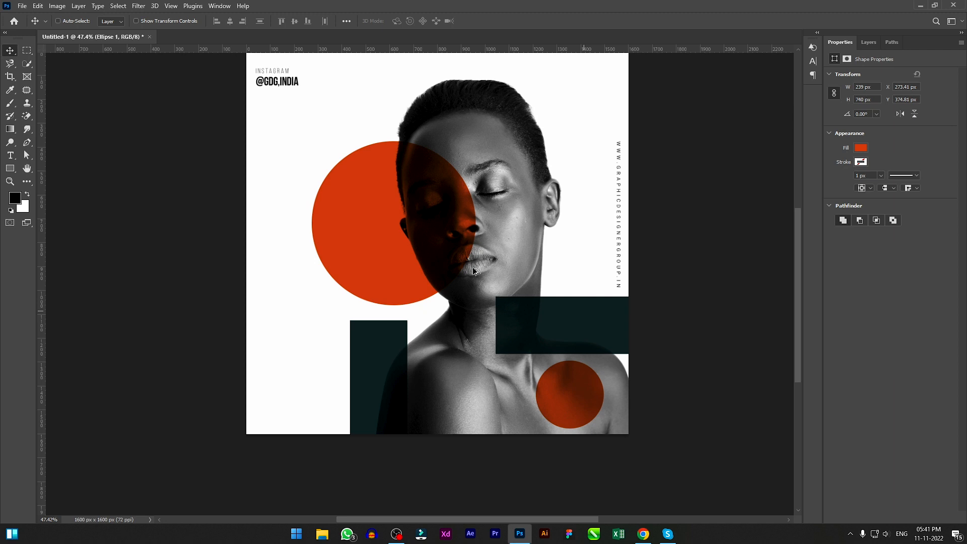
Step: Duplicate the horizontal dark rectangle, move the copy up above the orange circle and compare with the reference poster
drag(590, 306, 364, 202)
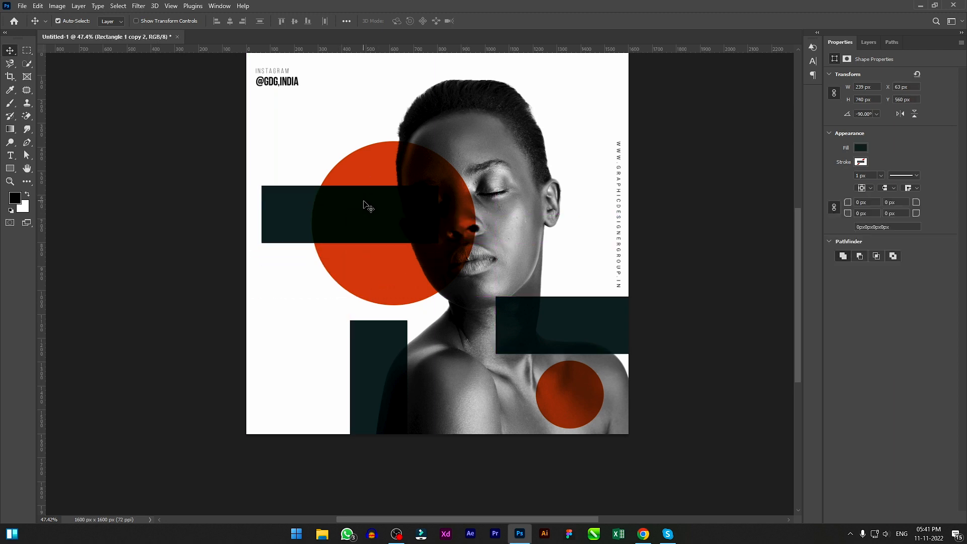
key(ctrl)
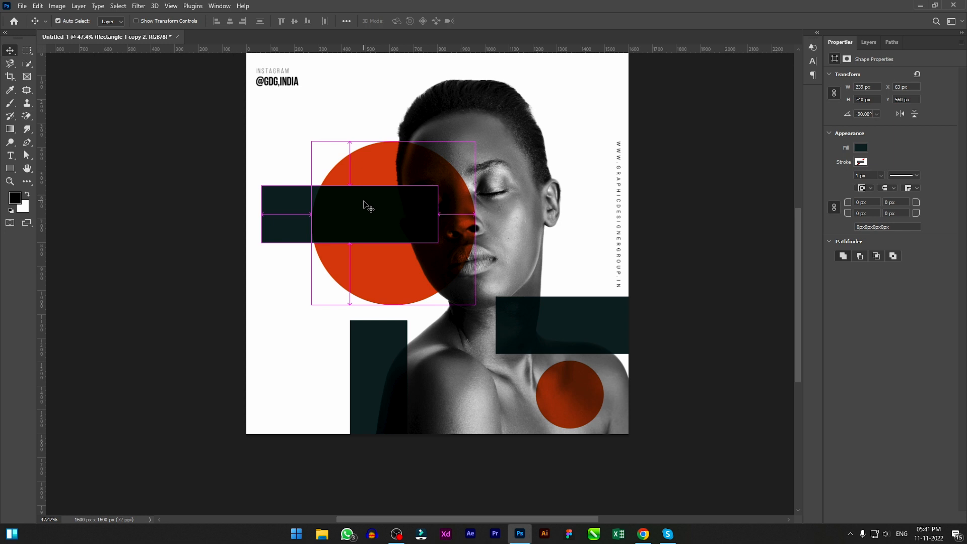
key(ctrl+z)
key(ctrl+shift+z)
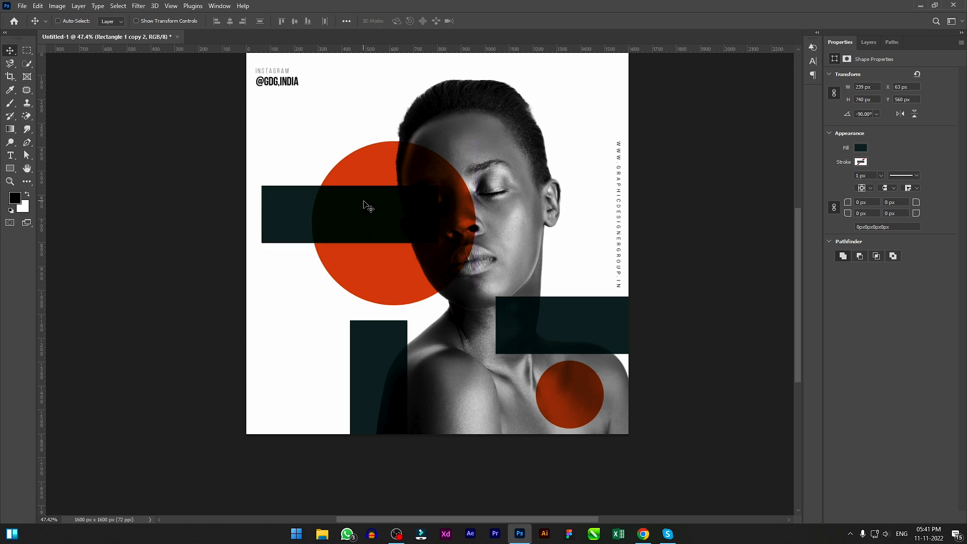
drag(291, 209, 351, 117)
key(alt+Tab)
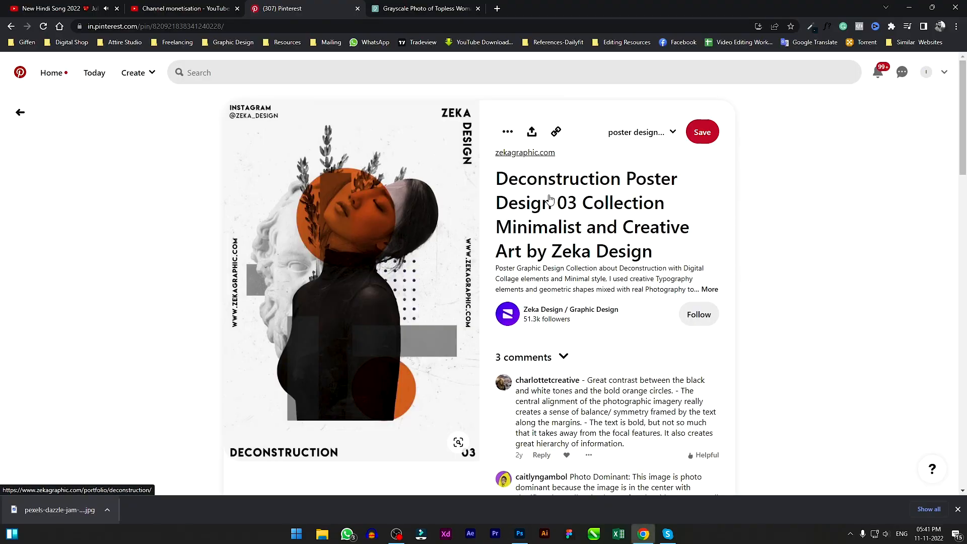
key(alt+Tab)
Step: Rotate the rectangle copy upright and place it over the top of the orange circle and the edge of the head
click(487, 105)
key(ctrl+t)
drag(499, 87, 437, 254)
key(Return)
drag(407, 91, 418, 143)
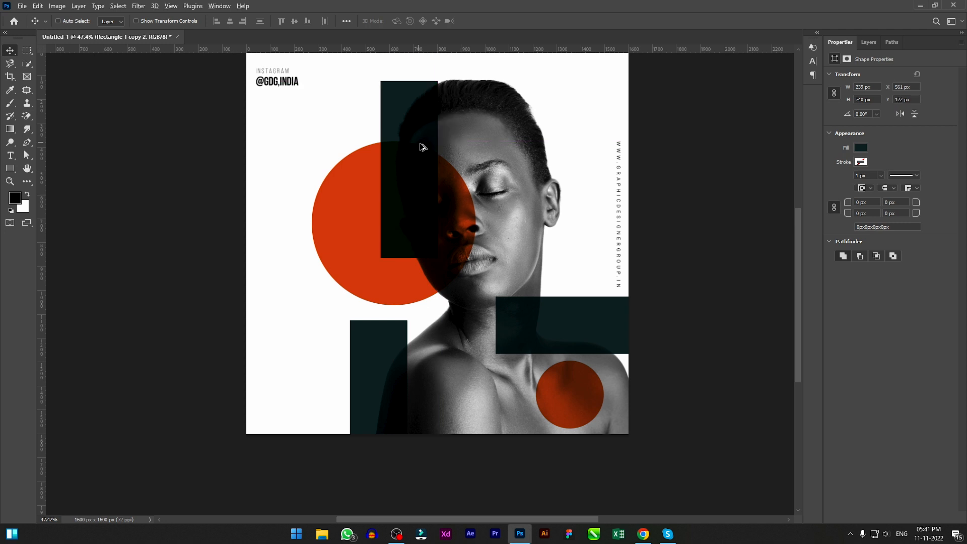
key(alt+Tab)
key(alt+Tab)
Step: Place the rectangle copy's layer between the Model and BG groups, collapse the Matter group and nudge the rectangle slightly down
click(872, 42)
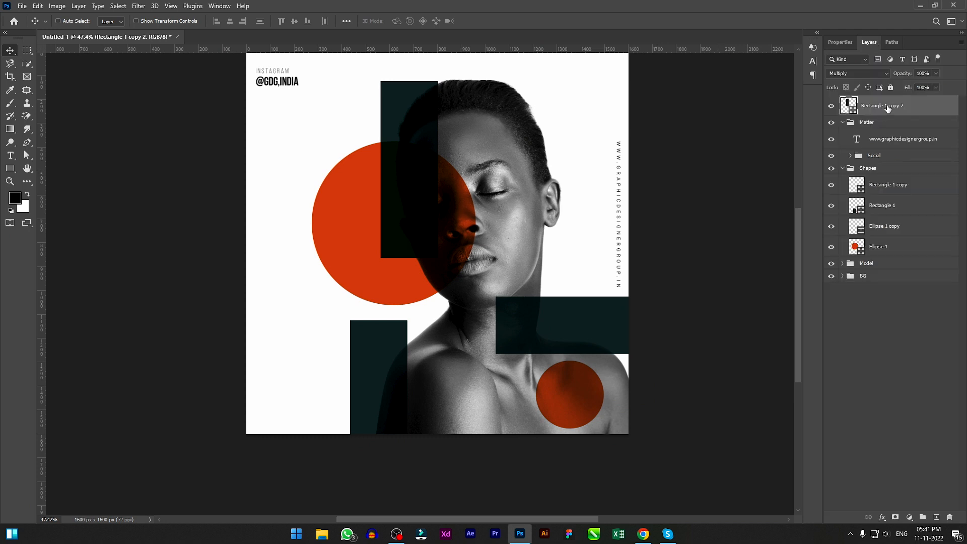
drag(887, 109, 889, 259)
click(842, 147)
key(alt+Tab)
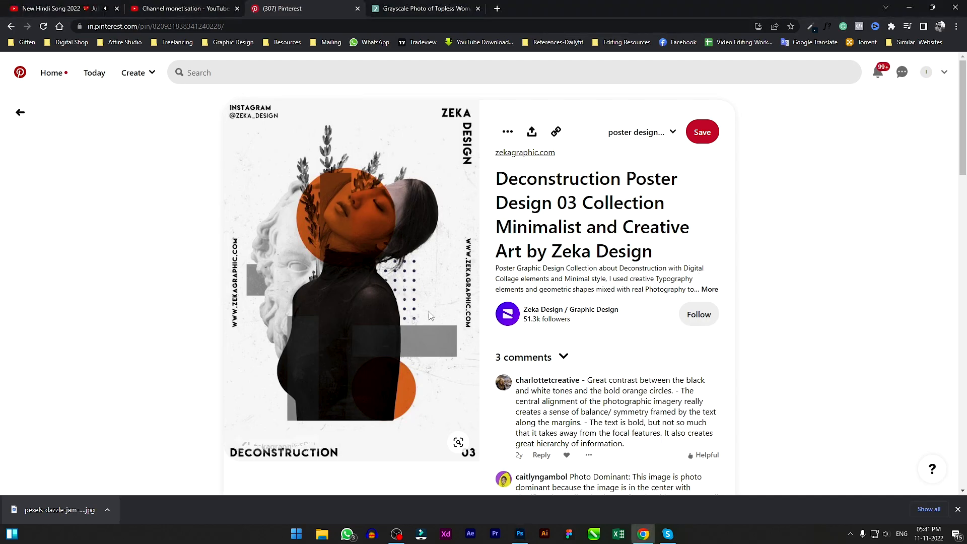
key(alt+Tab)
drag(403, 93, 406, 110)
key(alt+Tab)
key(alt+Tab)
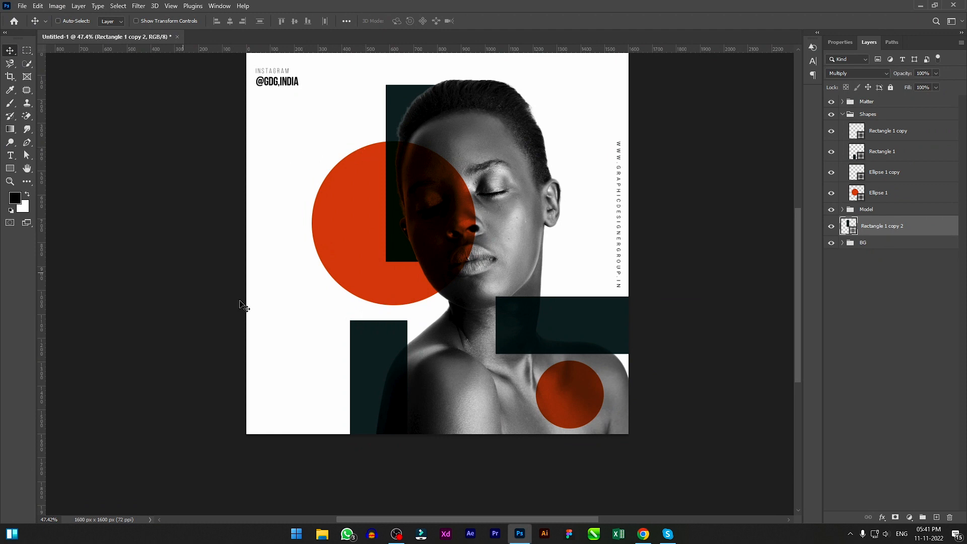
Step: Add the text "03" in the empty area beside the orange circle
key(t)
click(265, 286)
text(03)
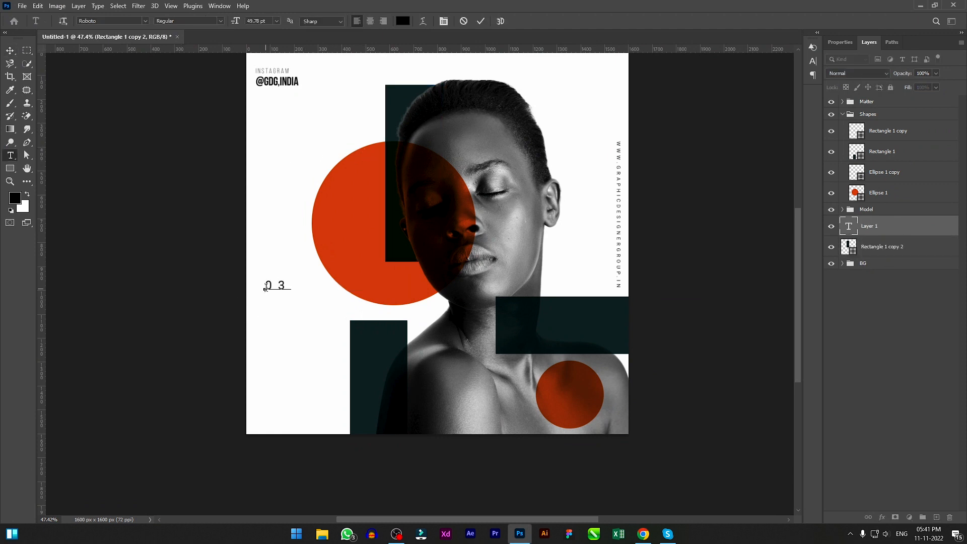
key(alt+Tab)
key(alt+Tab)
Step: Select the "03" text, confirm black (000000) as its colour and set its tracking to 0
key(ctrl+a)
click(403, 21)
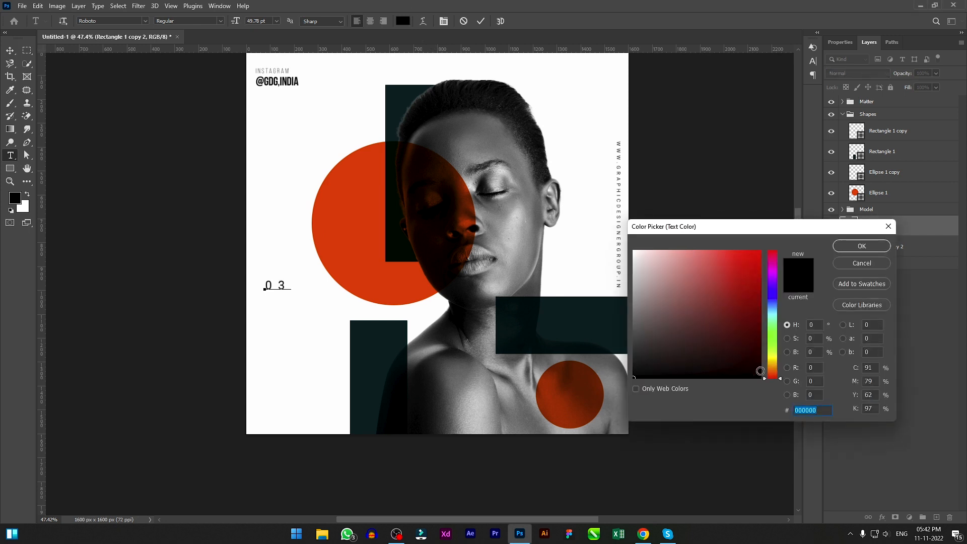
click(860, 247)
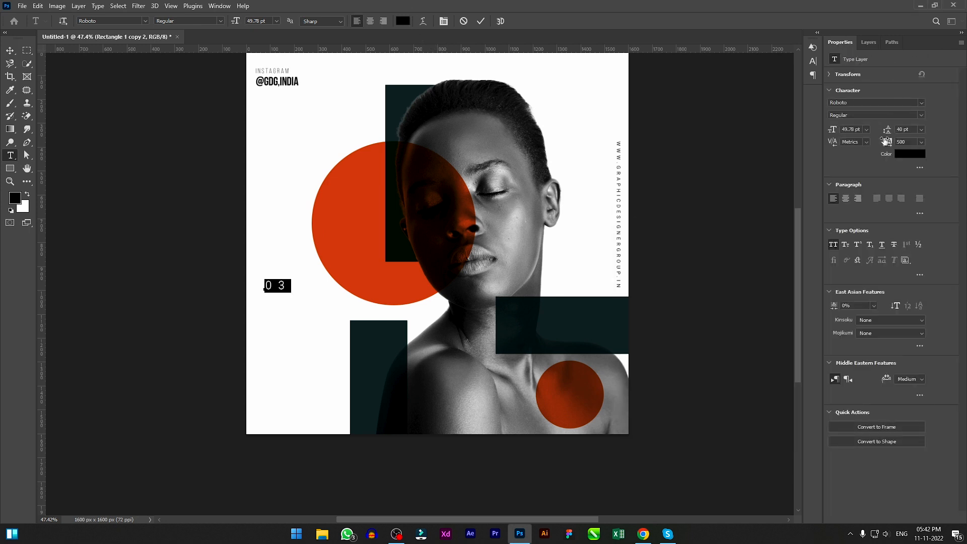
text(0)
key(Return)
Step: Set the "03" text in Bebas Neue Bold and commit it
click(921, 102)
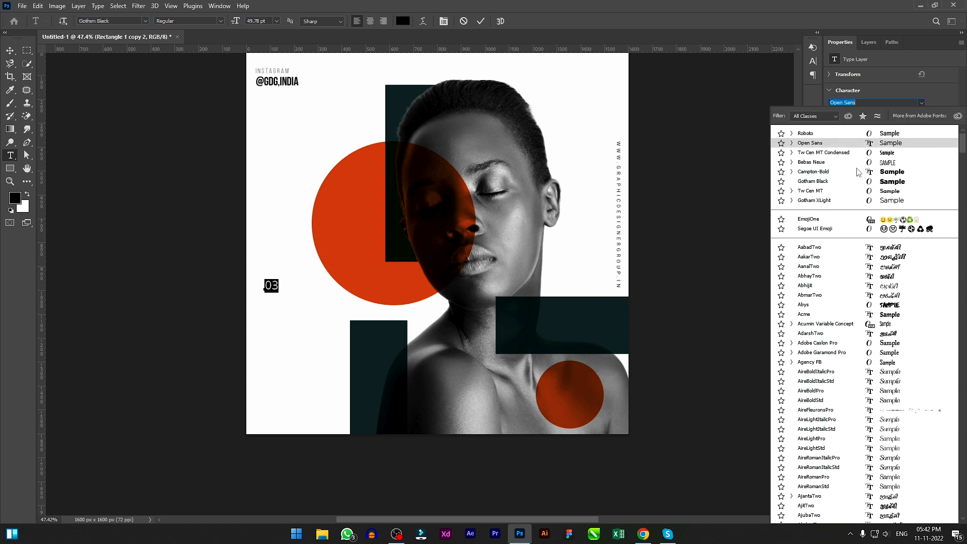
click(838, 162)
click(921, 115)
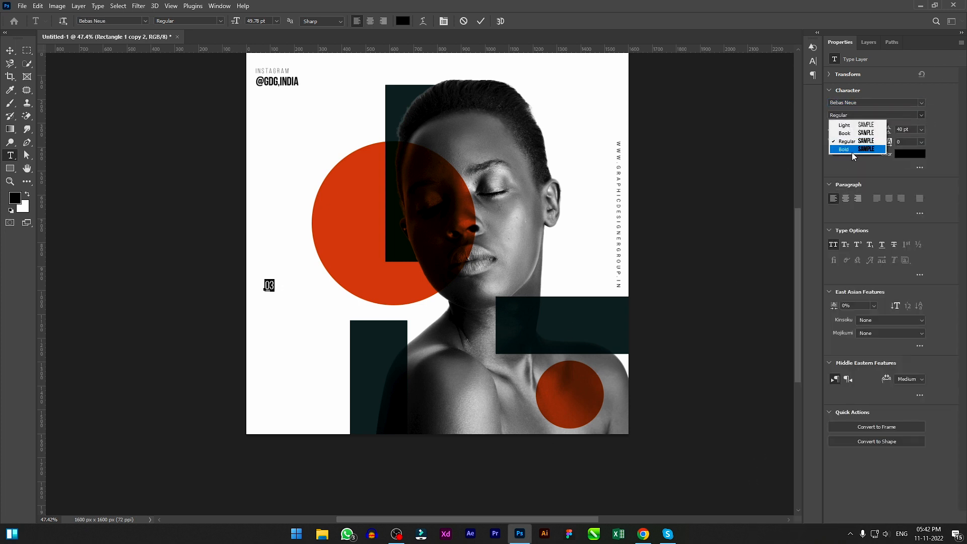
click(851, 151)
click(10, 52)
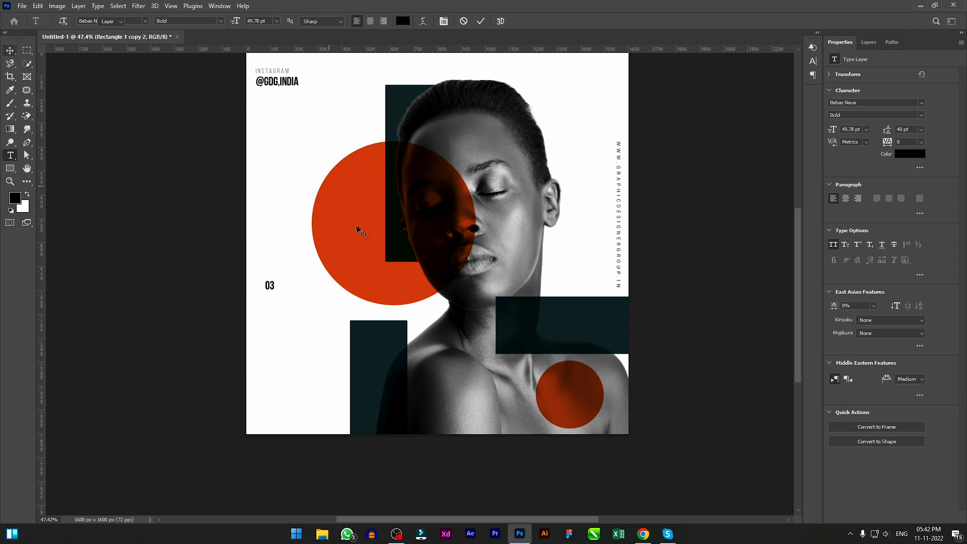
Step: Enlarge "03" to about 437 pt with -30 tracking and place it partly cropped in the poster's lower-left corner
key(ctrl+t)
drag(271, 294, 273, 403)
drag(269, 367, 278, 438)
key(Return)
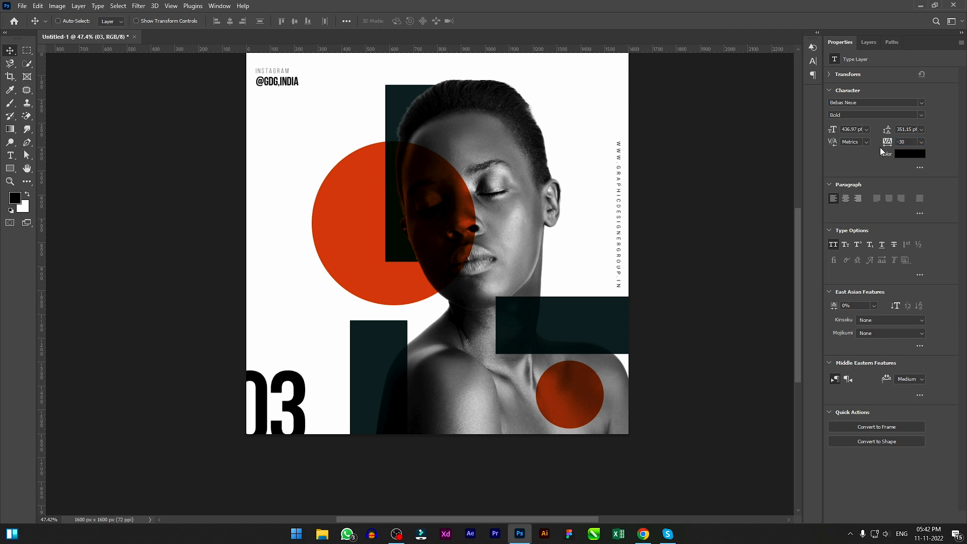
key(alt+Tab)
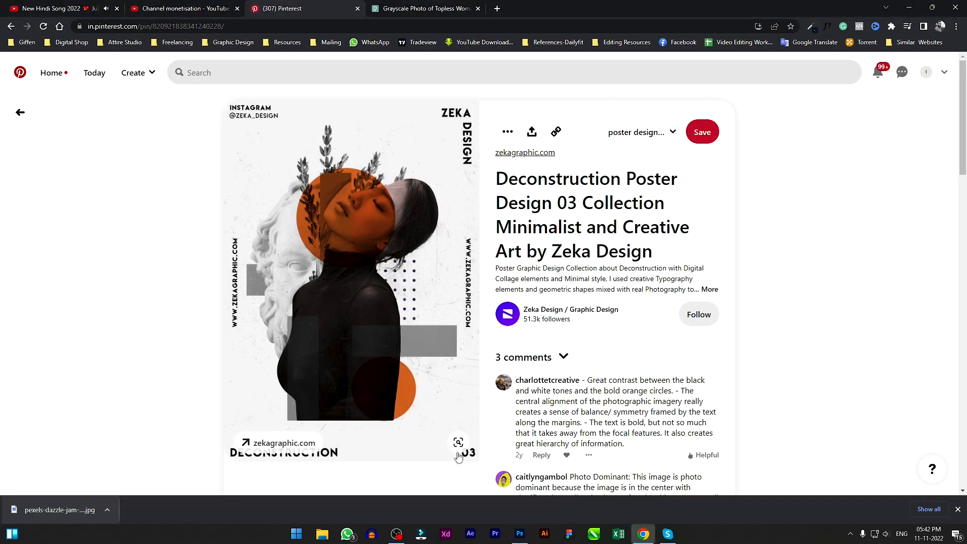
key(alt+Tab)
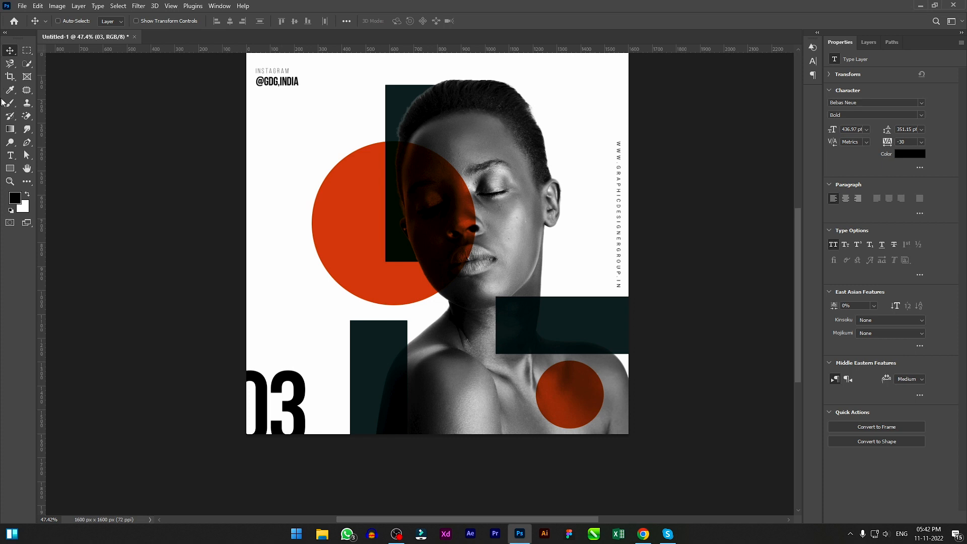
Step: Draw a small black circle about 17 px wide below the Instagram handle with the Ellipse tool
click(13, 172)
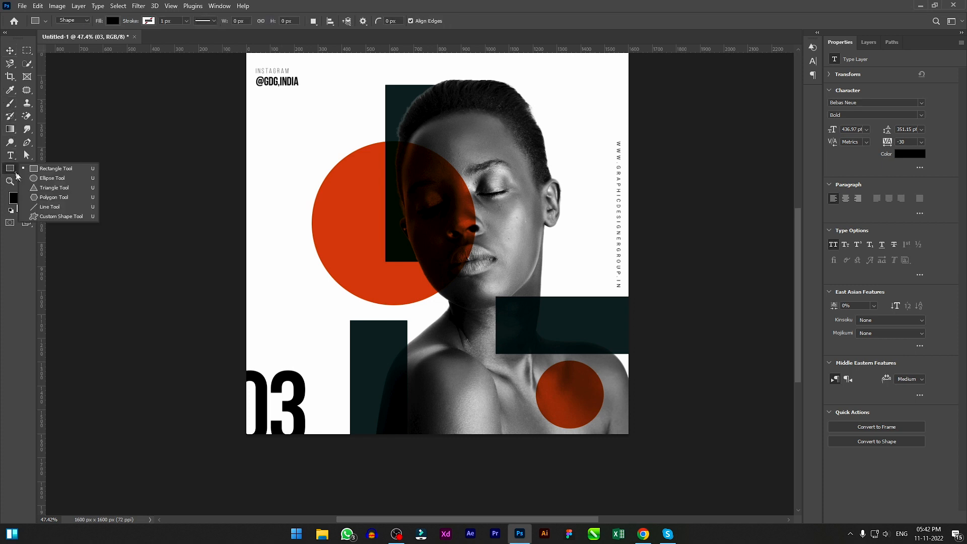
click(51, 178)
drag(273, 107, 275, 112)
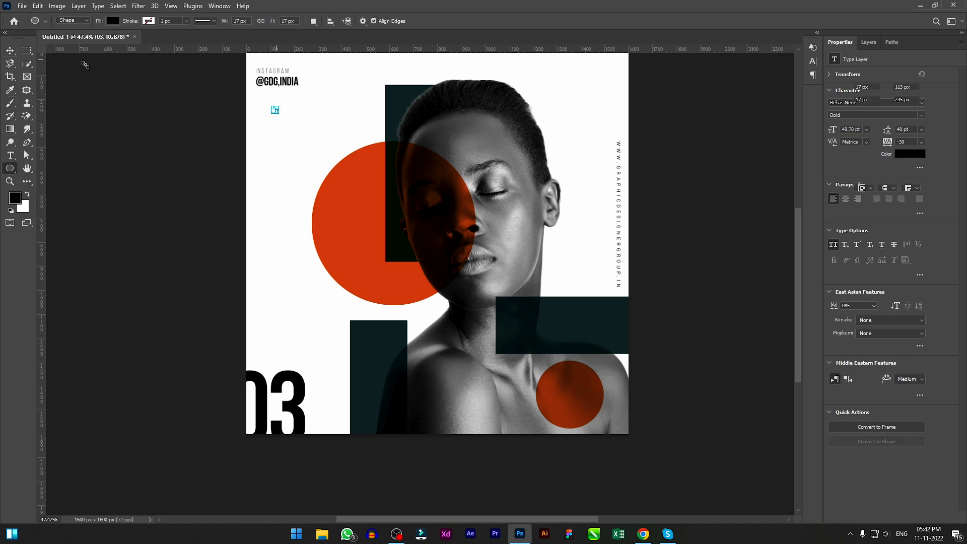
key(v)
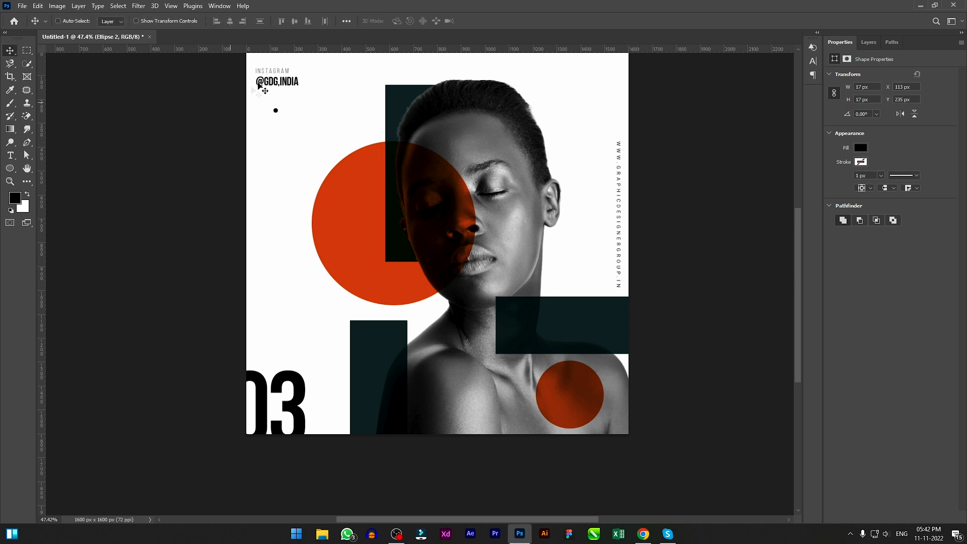
Step: Duplicate the small black dot sideways to form a row of six evenly spaced dots
scroll(259, 87, up, 3)
drag(289, 156, 321, 158)
drag(306, 158, 322, 159)
drag(334, 158, 365, 158)
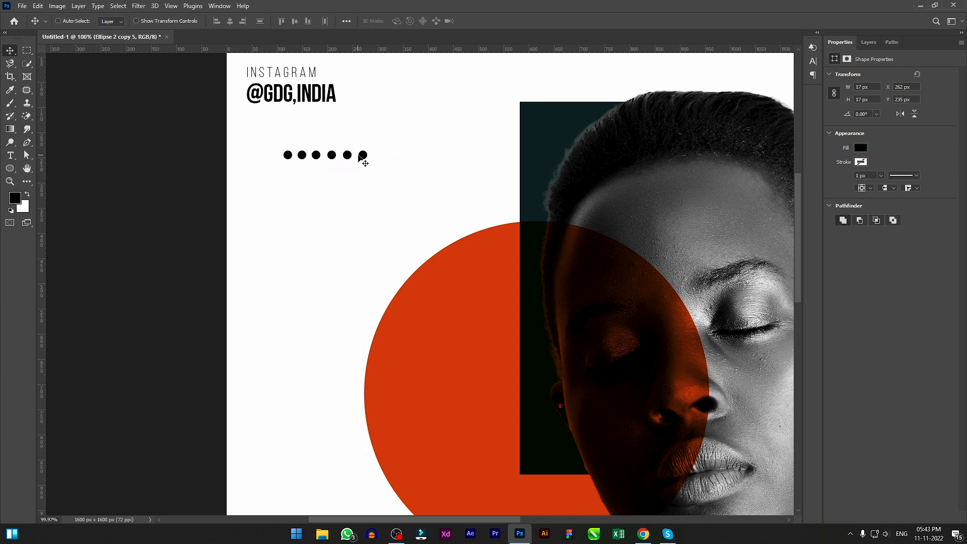
Step: Select all six dot layers and duplicate the row downward twice to make three rows
click(868, 41)
shift+click(878, 329)
drag(363, 155, 365, 170)
drag(365, 171, 367, 191)
Step: Align the first dot row with the rows below and duplicate the three rows downward into a nine-row grid
scroll(879, 302, down, 5)
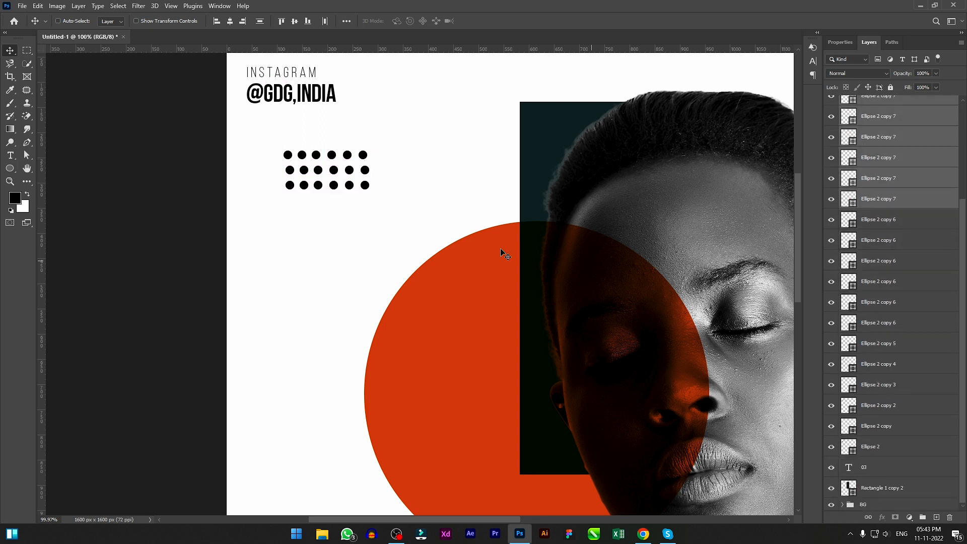
click(889, 450)
ctrl+click(881, 428)
ctrl+click(876, 406)
ctrl+click(876, 385)
ctrl+click(869, 365)
scroll(886, 182, up, 3)
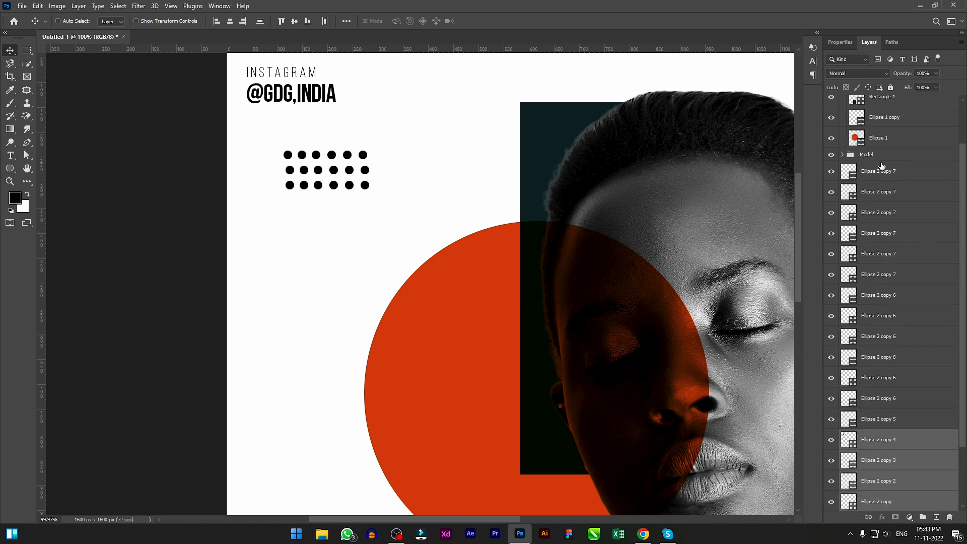
drag(211, 144, 293, 160)
key(ctrl+z)
ctrl+click(897, 425)
drag(367, 158, 370, 279)
shift+click(898, 175)
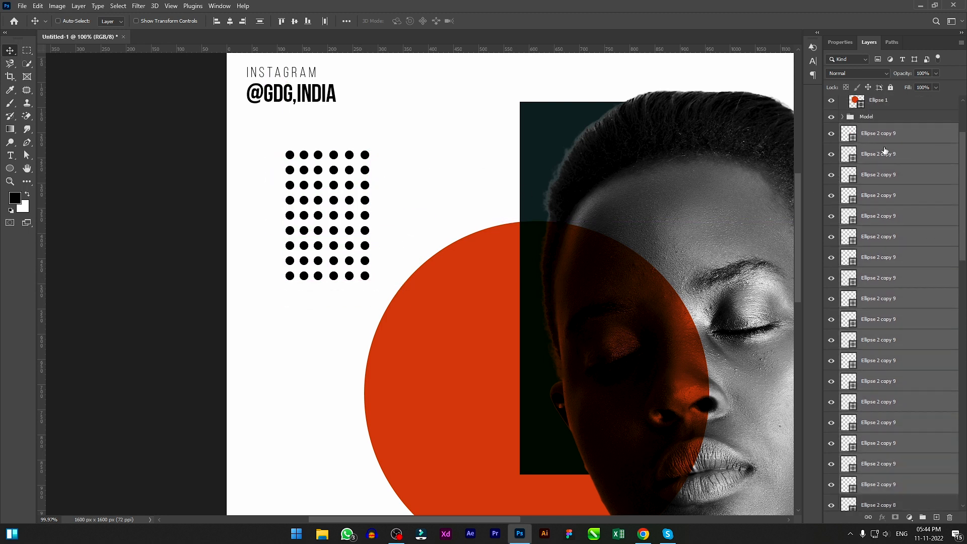
Step: Select all the ellipse layers of the dot grid and convert them into one smart object
click(885, 136)
scroll(897, 222, down, 15)
shift+click(885, 448)
right_click(882, 237)
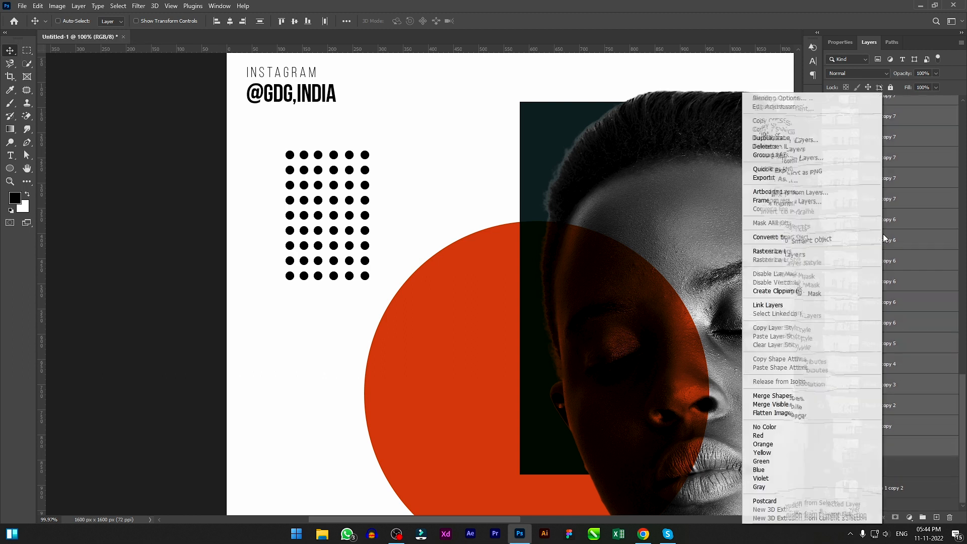
click(804, 251)
right_click(899, 283)
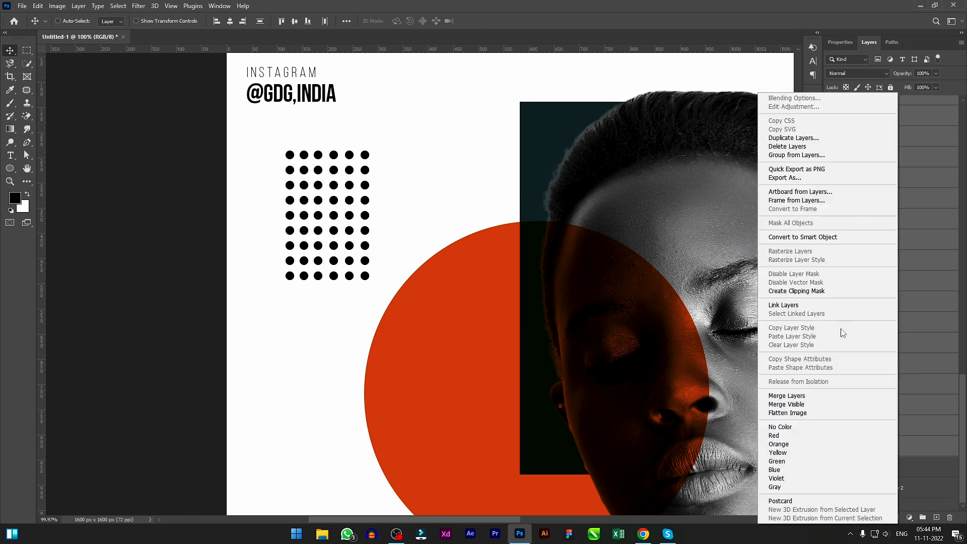
click(816, 237)
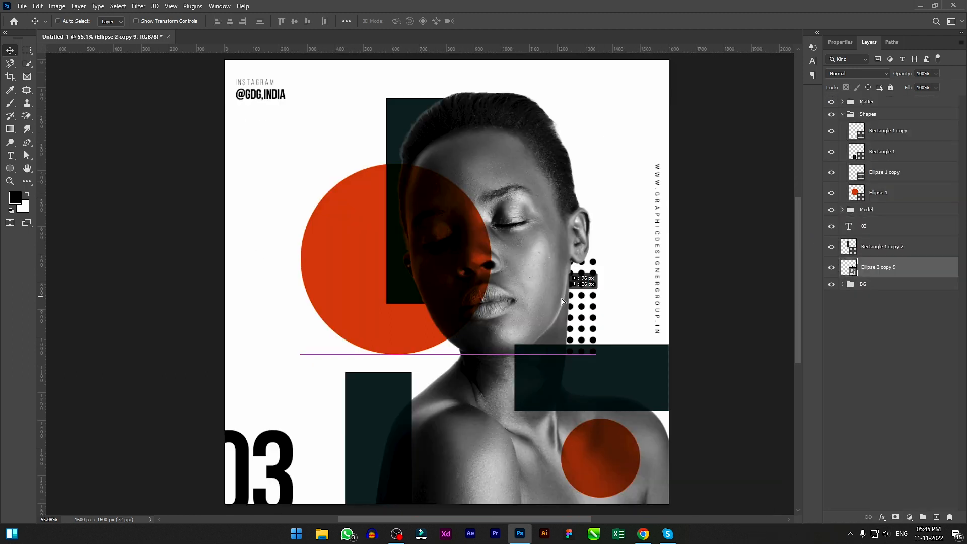
Step: Place the dot grid behind the model beside the jaw and neck, partly overlapping the horizontal dark rectangle
drag(561, 298, 567, 306)
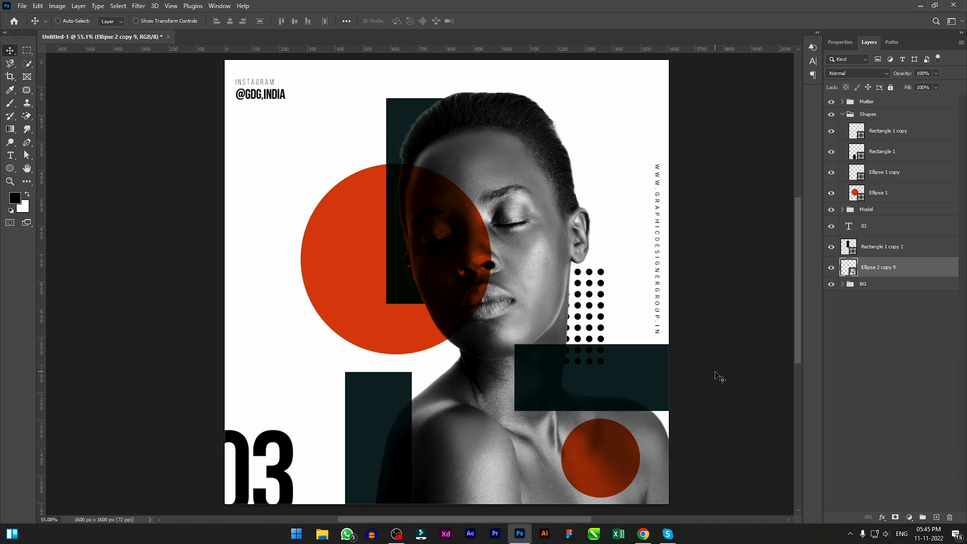
key(alt+Tab)
key(alt+Tab)
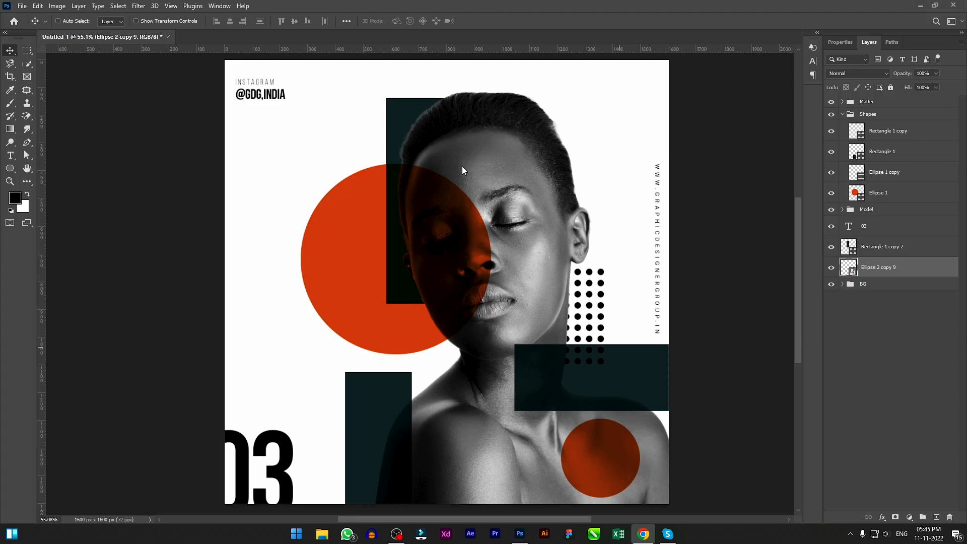
Step: Add the text "GRA" in Bebas Neue Bold below the Instagram handle
click(10, 155)
click(233, 136)
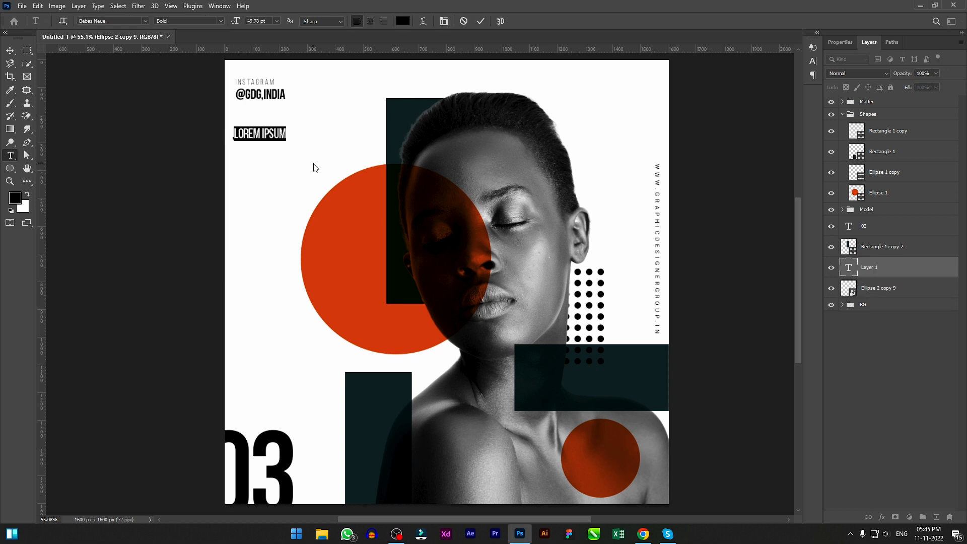
text(GRA)
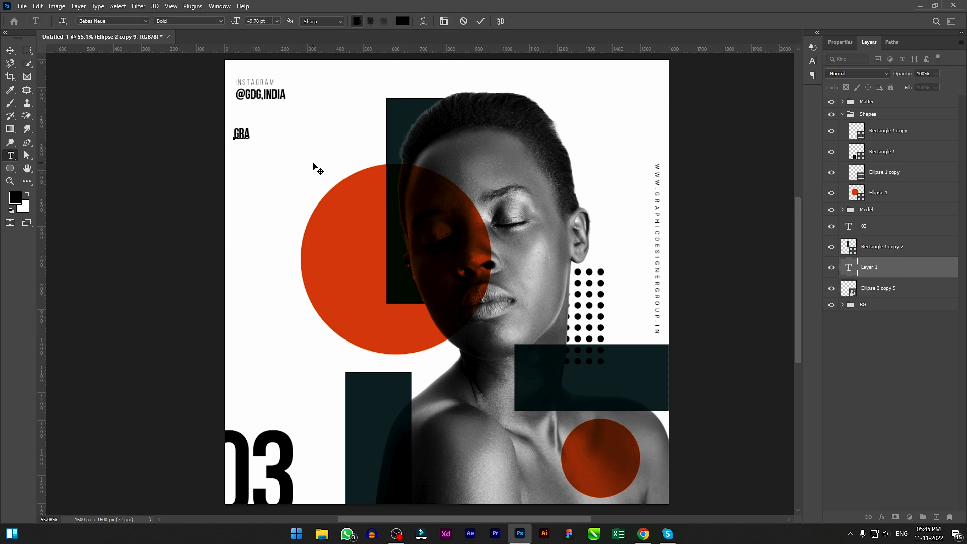
click(481, 21)
Step: Enlarge the GRA text to about 92 pt, move it to the poster's upper-right corner and place a copy beneath it
key(v)
key(ctrl+t)
drag(242, 142, 634, 102)
key(Return)
Step: Replace the text of the lower GRA copy with "PHIC"
double_click(636, 107)
text(PHIC)
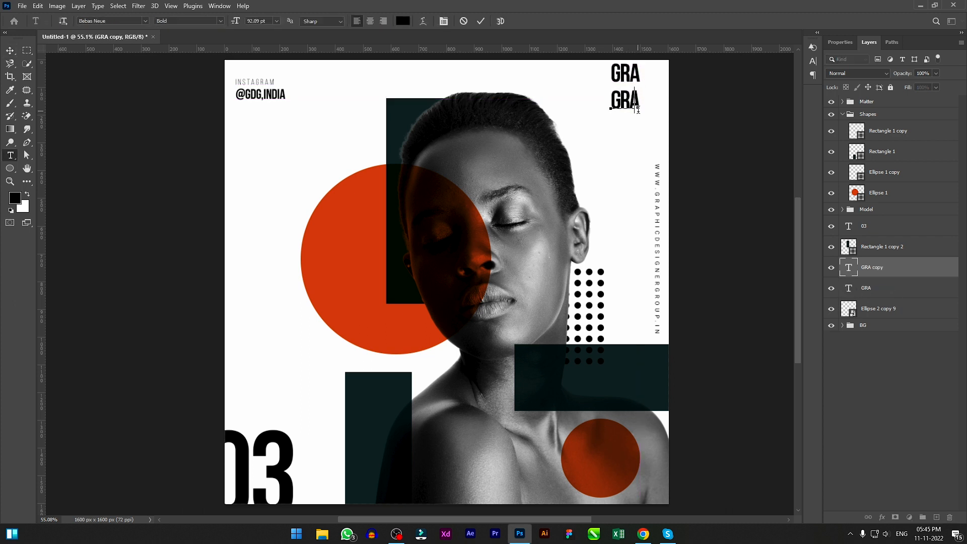
click(483, 21)
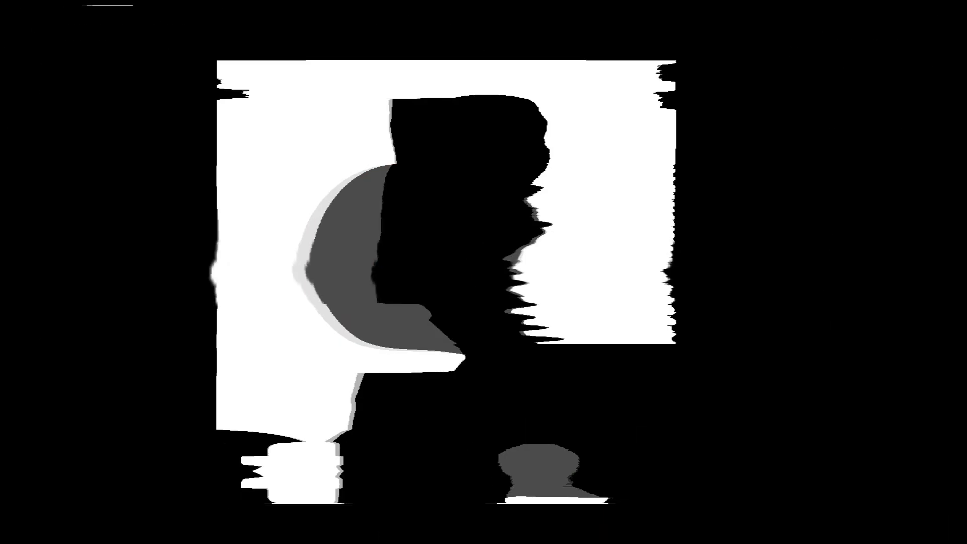
Step: Rotate the PHIC text 90 degrees clockwise and fit it vertically against the end of GRA
key(ctrl+t)
drag(670, 71, 655, 143)
key(Return)
drag(644, 81, 654, 74)
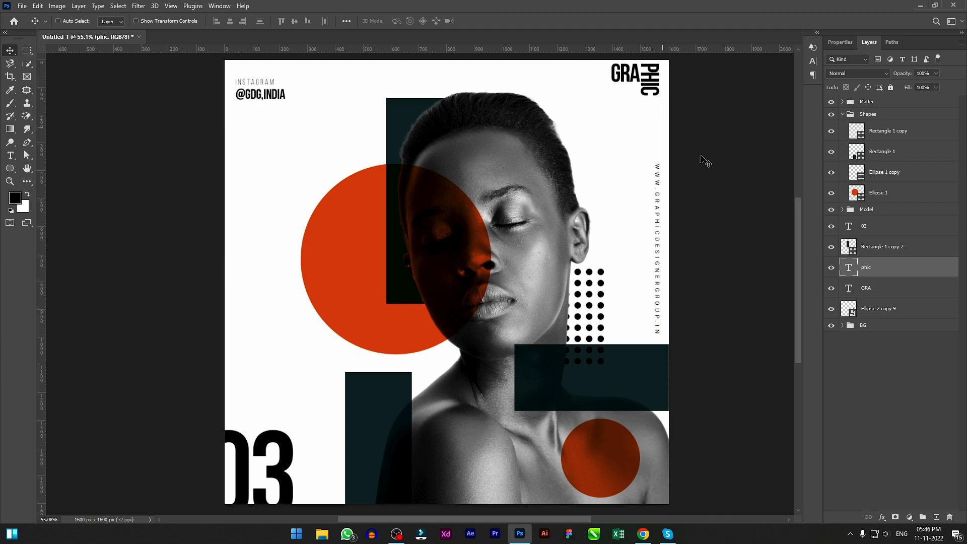
Step: Select the GRA and PHIC text layers together and shift them down to line up with the Instagram handle
key(alt+Tab)
key(alt+Tab)
shift+click(879, 288)
drag(661, 83, 655, 90)
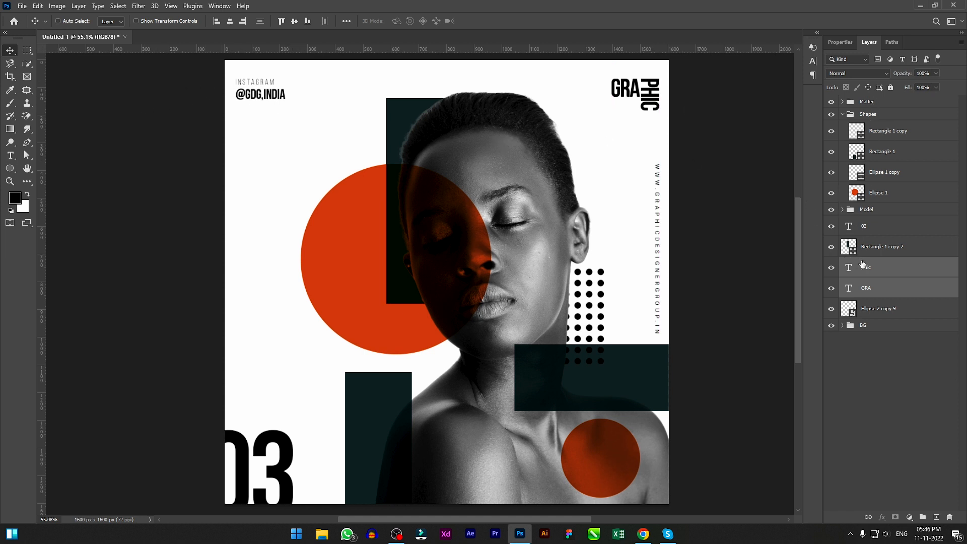
Step: Move the GRA and PHIC layers into the Matter group and group them as "LOGO"
drag(883, 267, 856, 103)
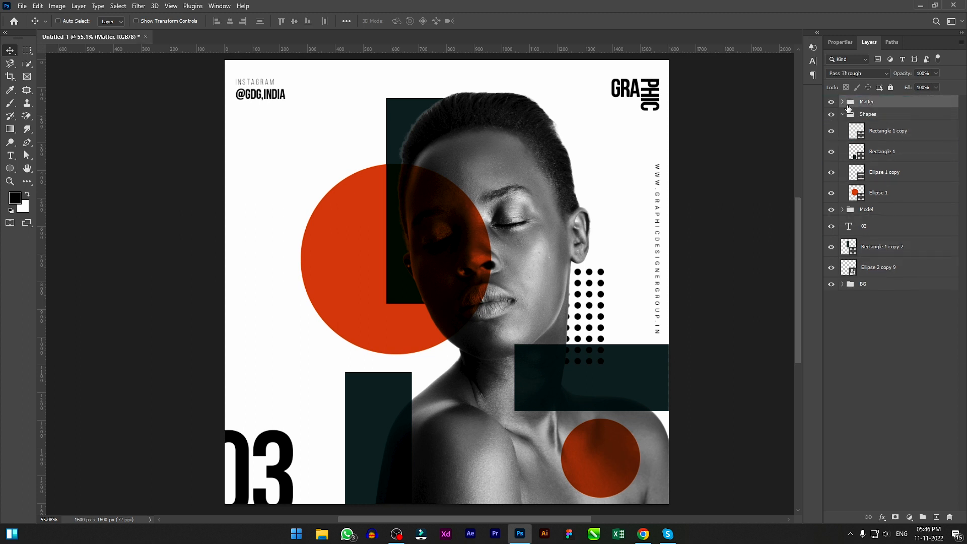
shift+click(888, 142)
drag(887, 141, 889, 171)
key(ctrl+g)
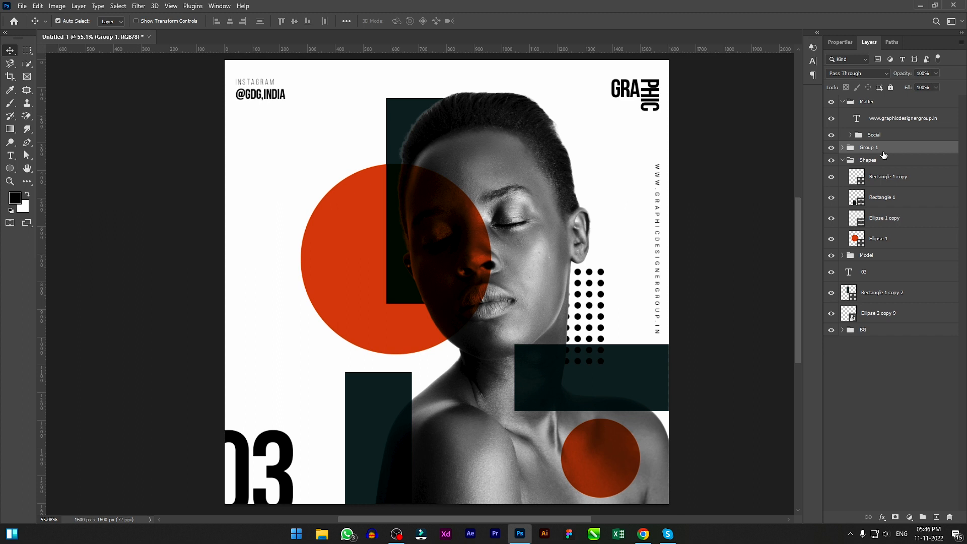
text(LOGO)
key(Return)
Step: Move the website text layer into the Social group below the Instagram text and collapse the group
click(885, 126)
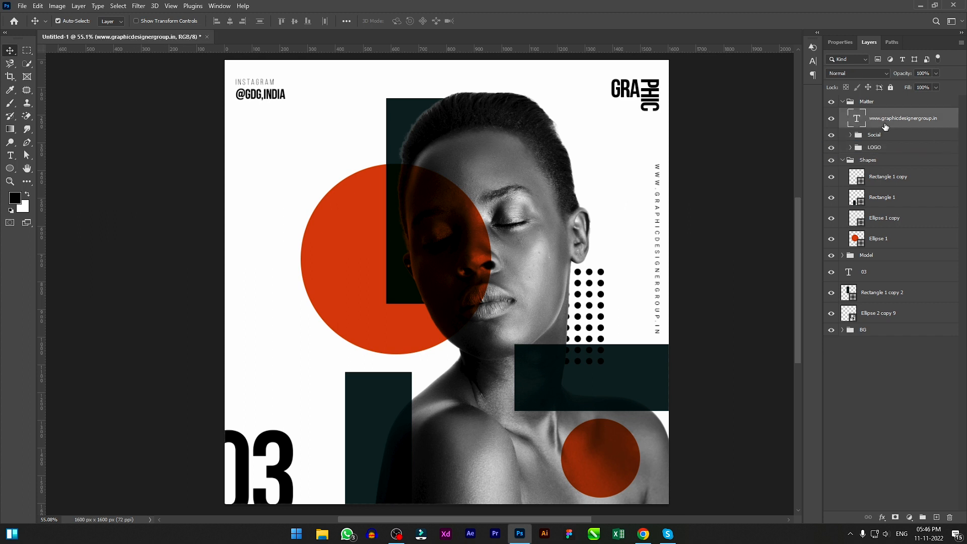
drag(898, 116, 891, 177)
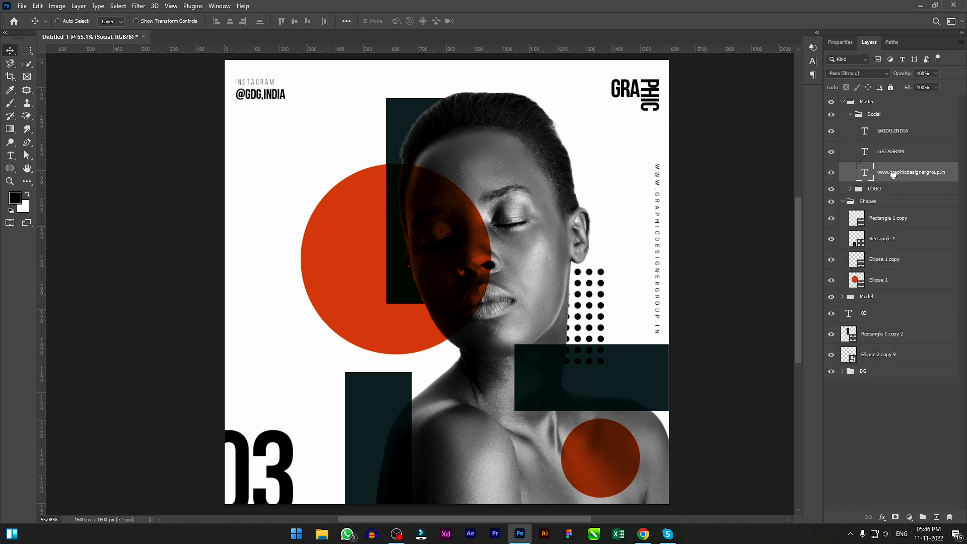
click(851, 114)
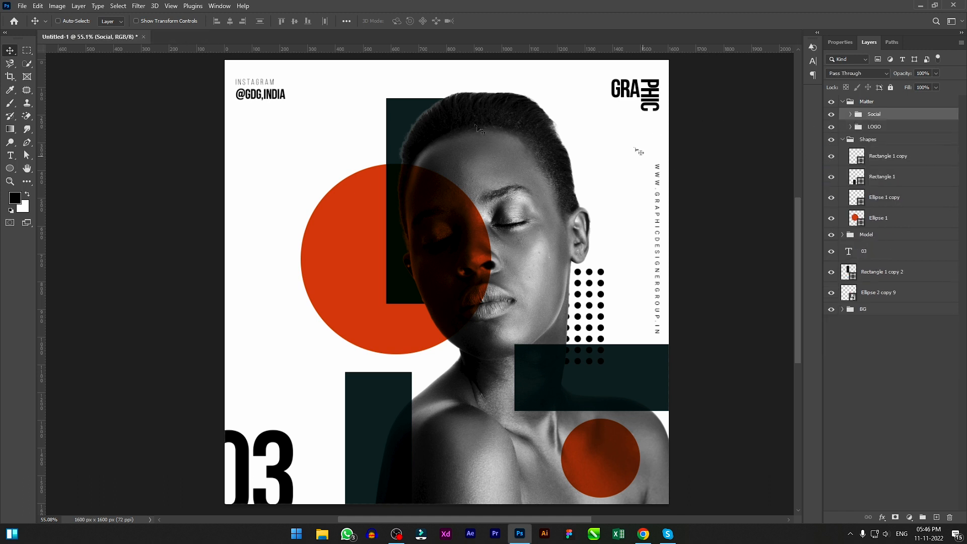
Step: Select the Matter, Social and LOGO groups and shift their texts slightly up on the poster
click(875, 128)
shift+click(872, 118)
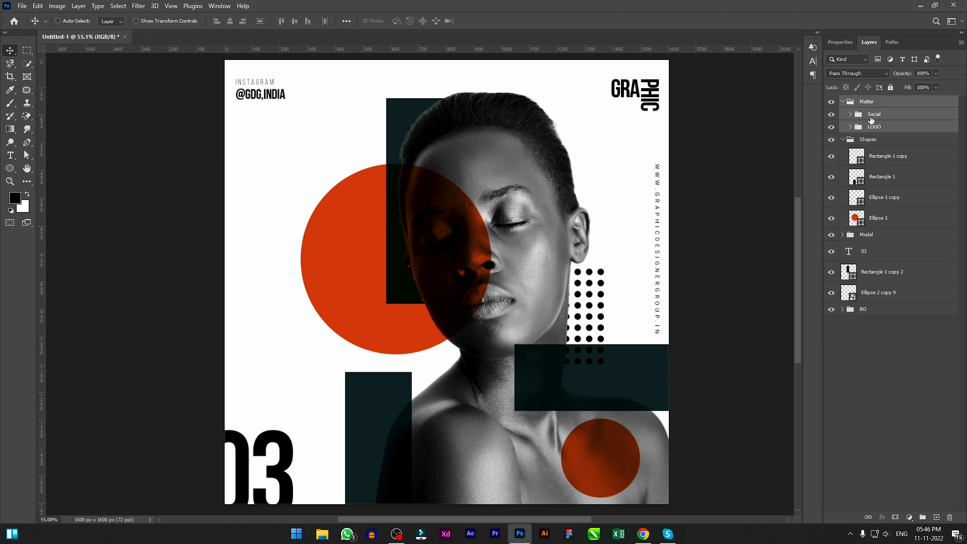
drag(636, 88, 636, 78)
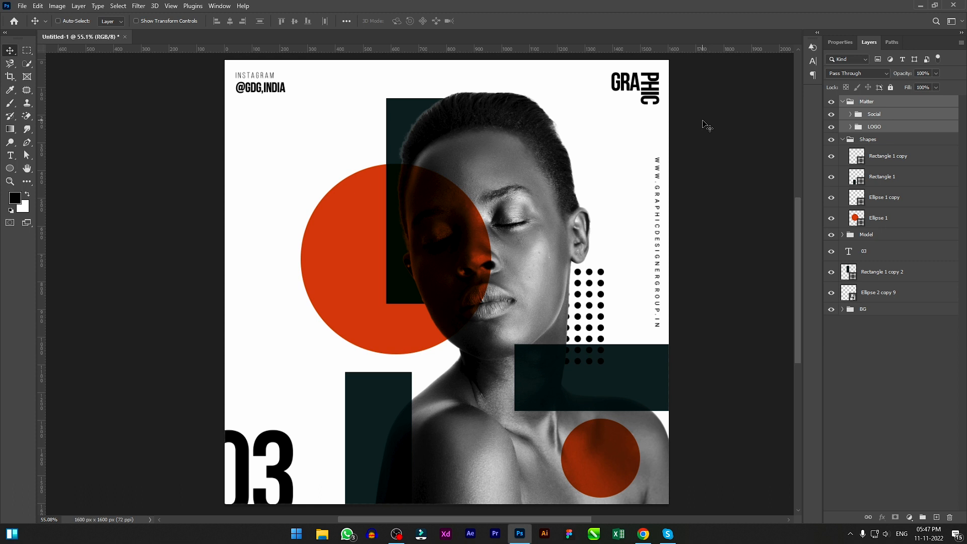
Step: Group the 03 text inside the Matter group as "Abst" and collapse the Abst, Shapes and Matter groups
drag(866, 254, 868, 147)
key(ctrl+g)
double_click(880, 140)
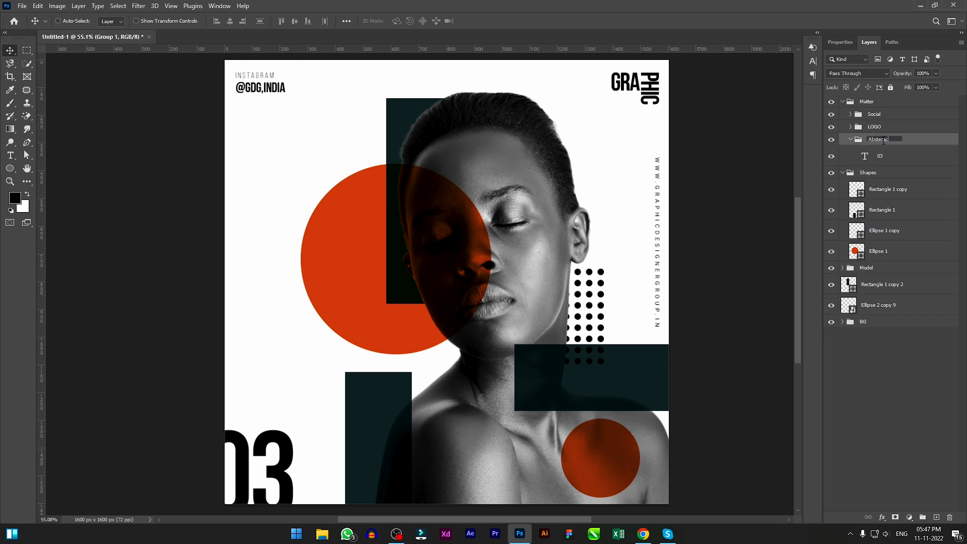
key(Return)
click(851, 140)
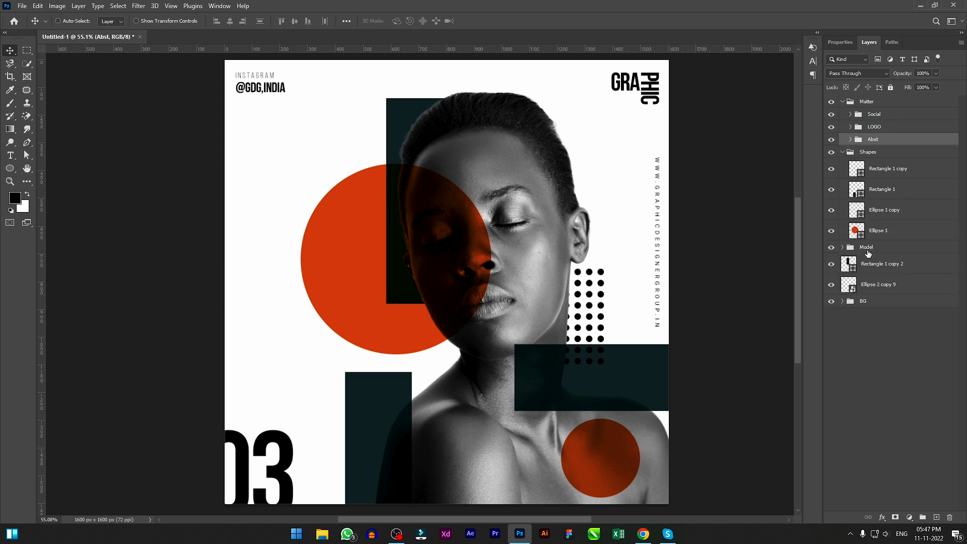
click(842, 153)
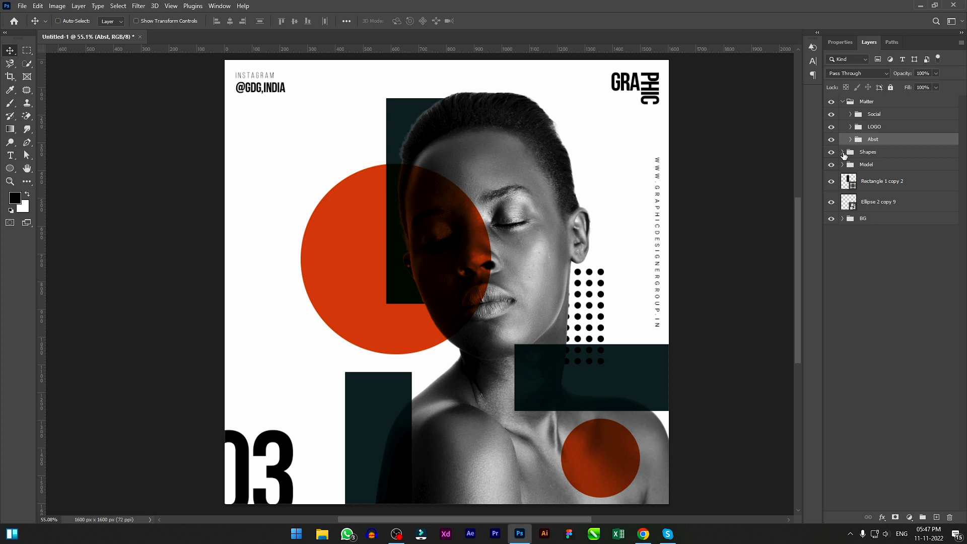
click(843, 102)
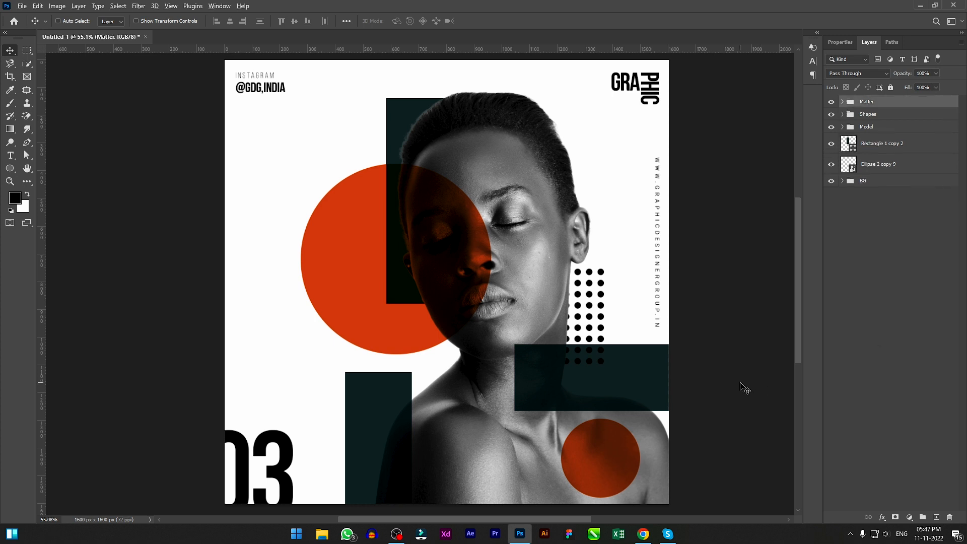
Step: Switch to the browser, close the open Pexels photo and search Pexels for "clay art model"
key(alt+Tab)
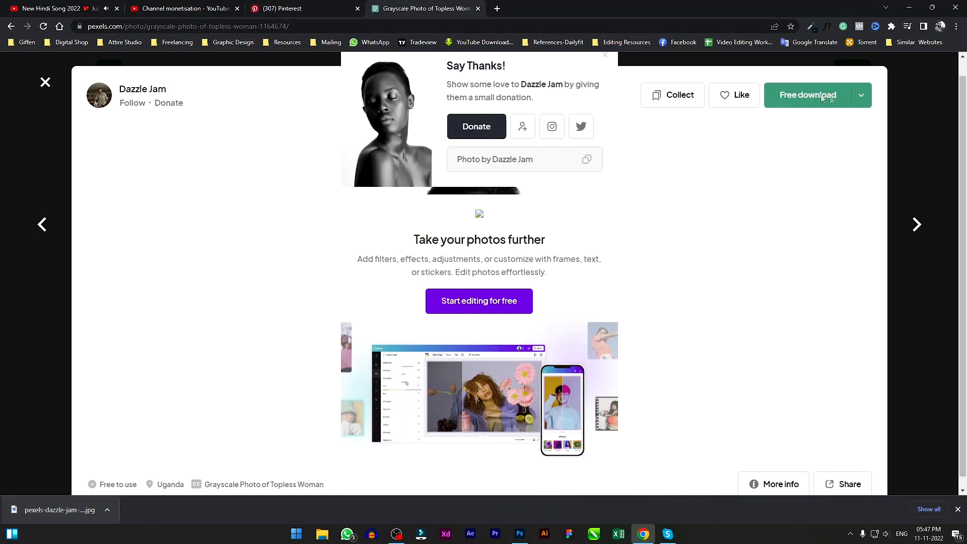
click(907, 117)
click(905, 134)
scroll(432, 287, down, 6)
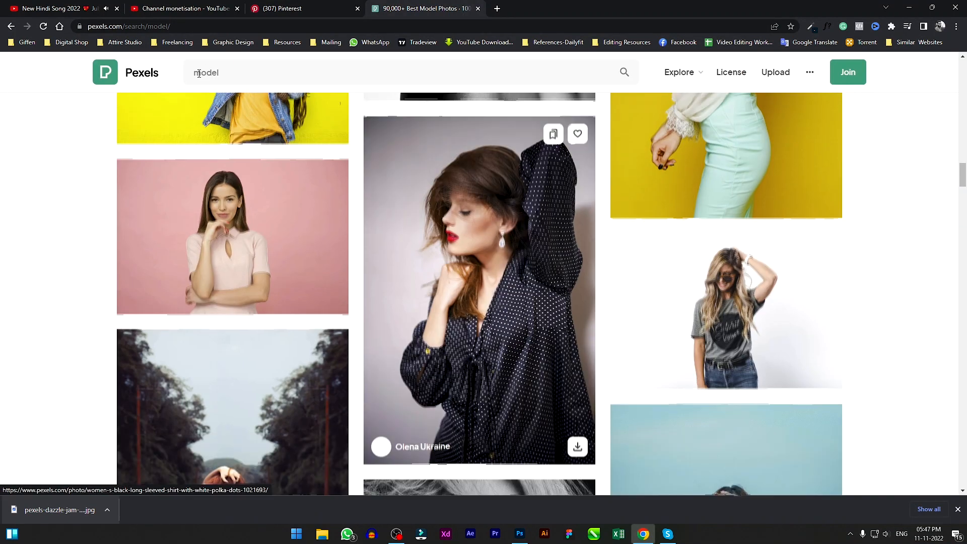
scroll(199, 73, up, 3)
double_click(204, 73)
text(cll)
key(BackSpace)
text(ay art)
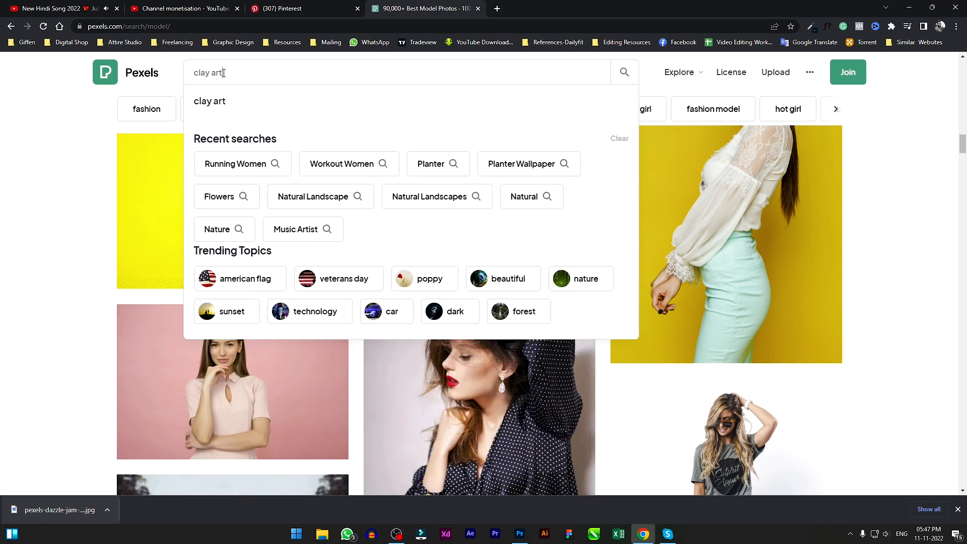
text( model)
key(Return)
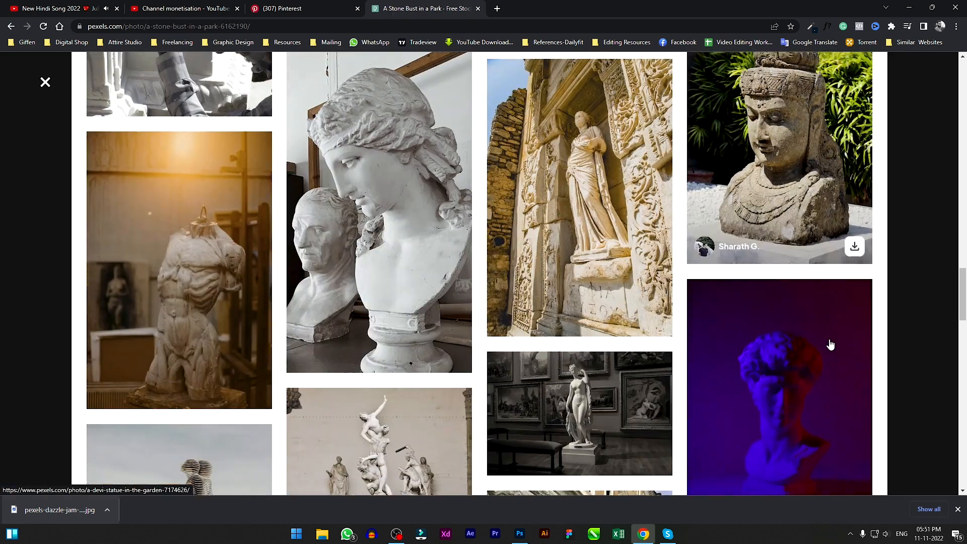
Step: Look through the related statue and bust photos on Pexels for a suitable poster subject
scroll(831, 344, down, 6)
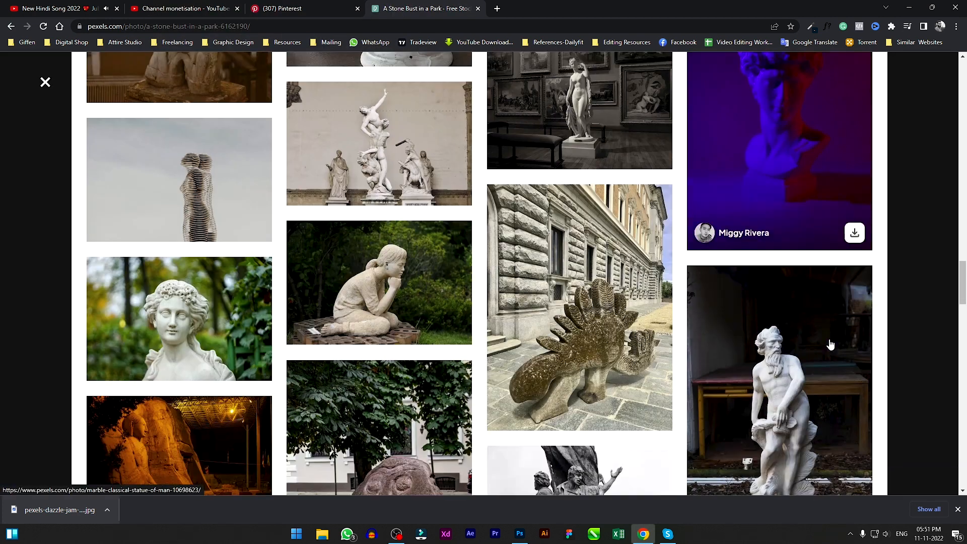
scroll(831, 344, down, 7)
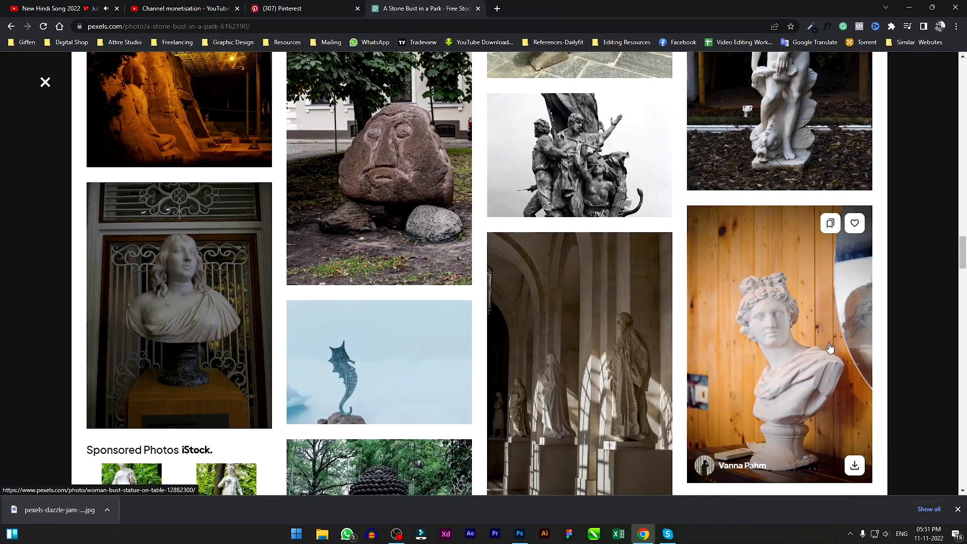
scroll(831, 344, up, 5)
scroll(829, 348, down, 4)
scroll(830, 349, down, 2)
scroll(831, 348, up, 4)
scroll(830, 349, down, 15)
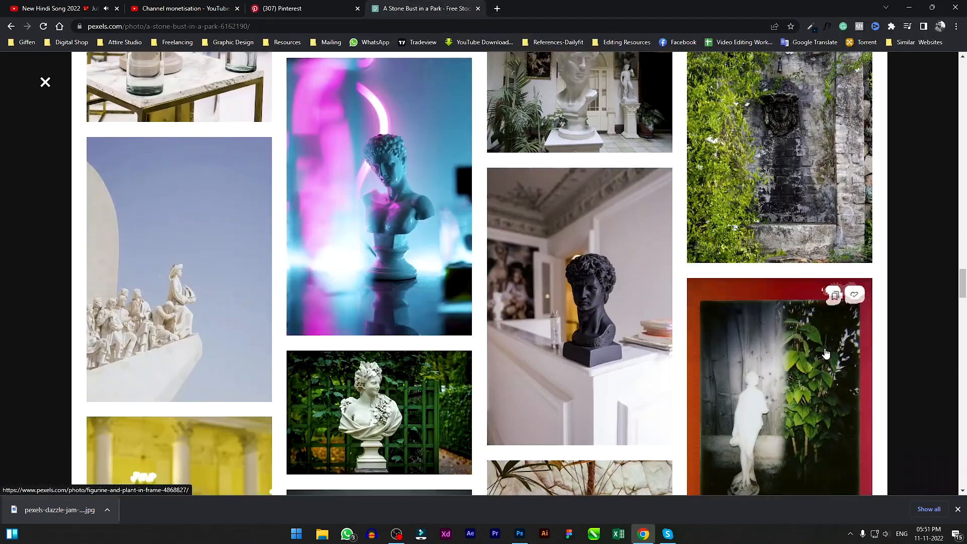
scroll(826, 354, down, 13)
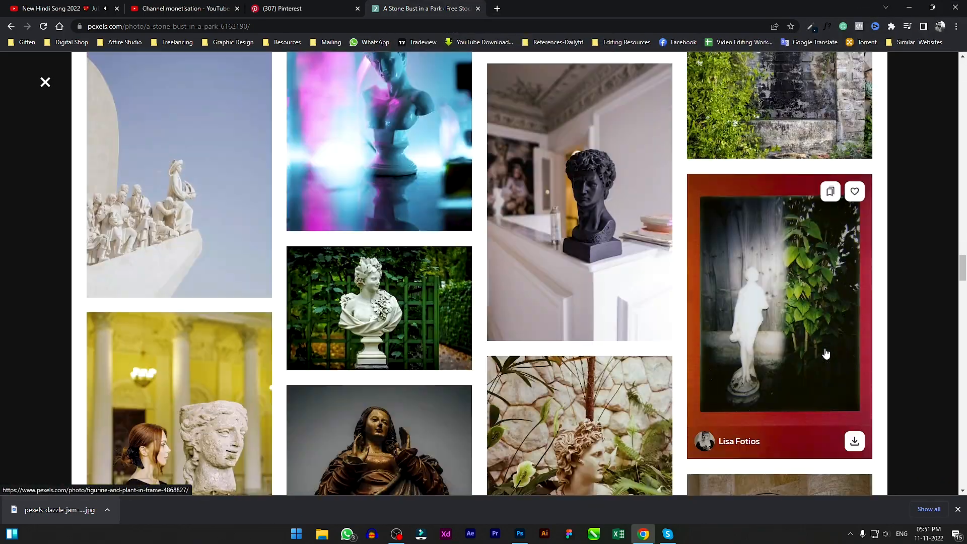
scroll(826, 354, down, 18)
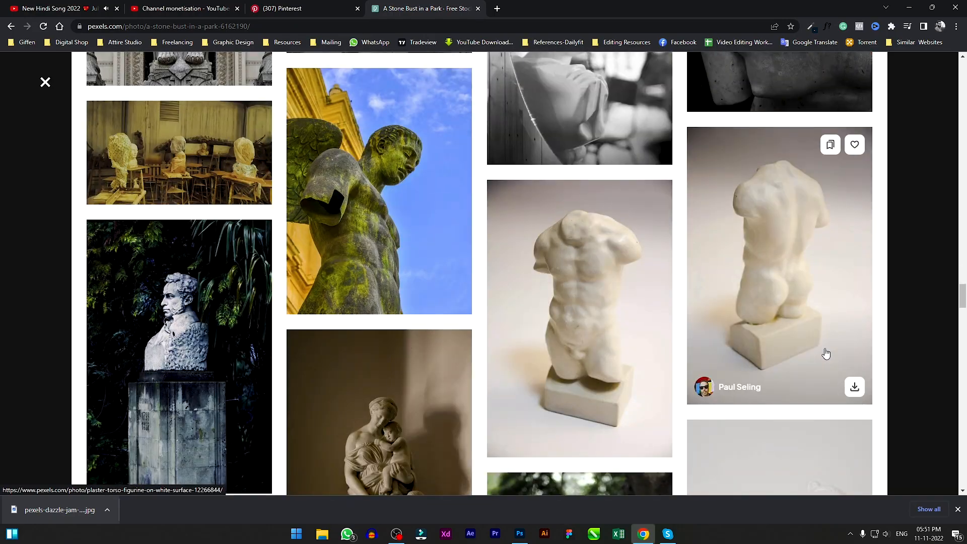
scroll(825, 358, down, 15)
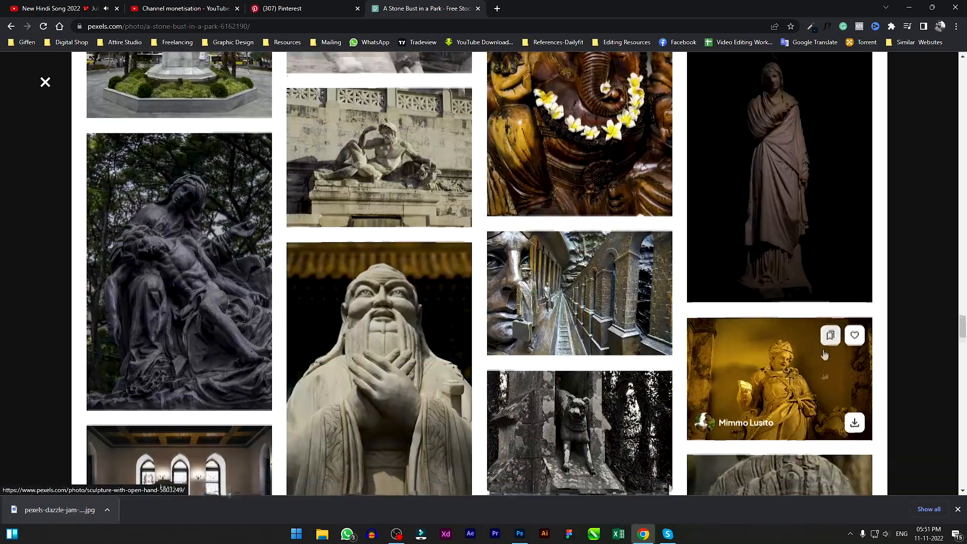
scroll(824, 357, down, 2)
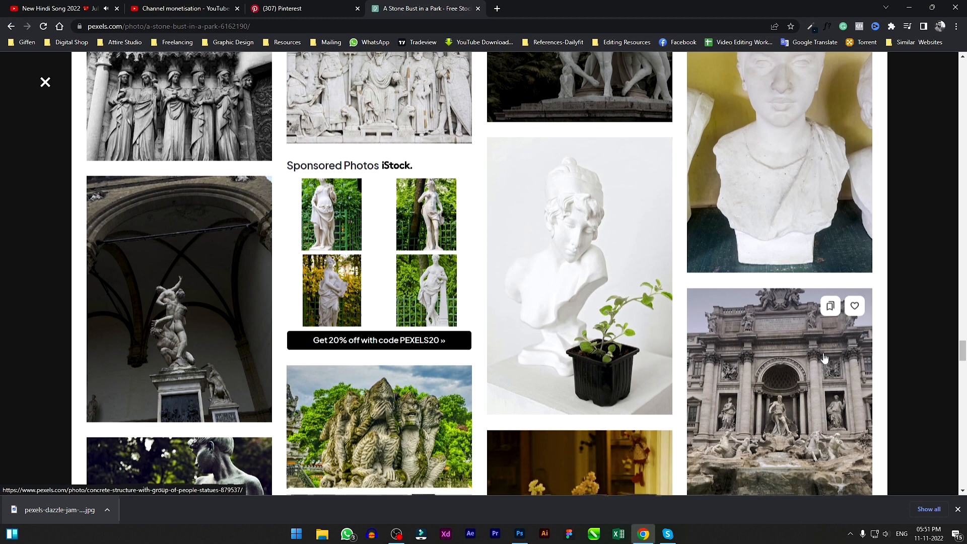
Step: Open the white ceramic bust photo with the potted plant and look through its related photos for a poster subject
click(607, 202)
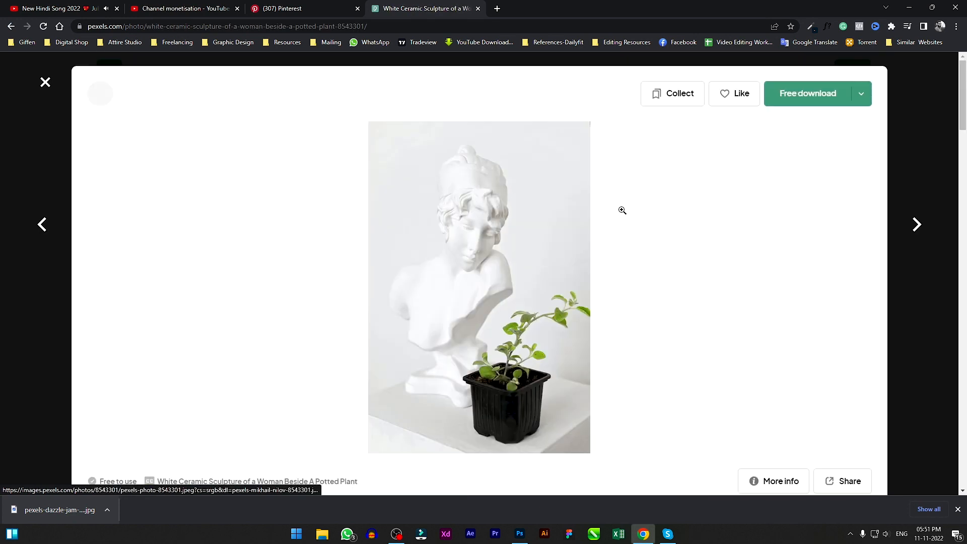
scroll(633, 281, down, 10)
scroll(634, 286, down, 9)
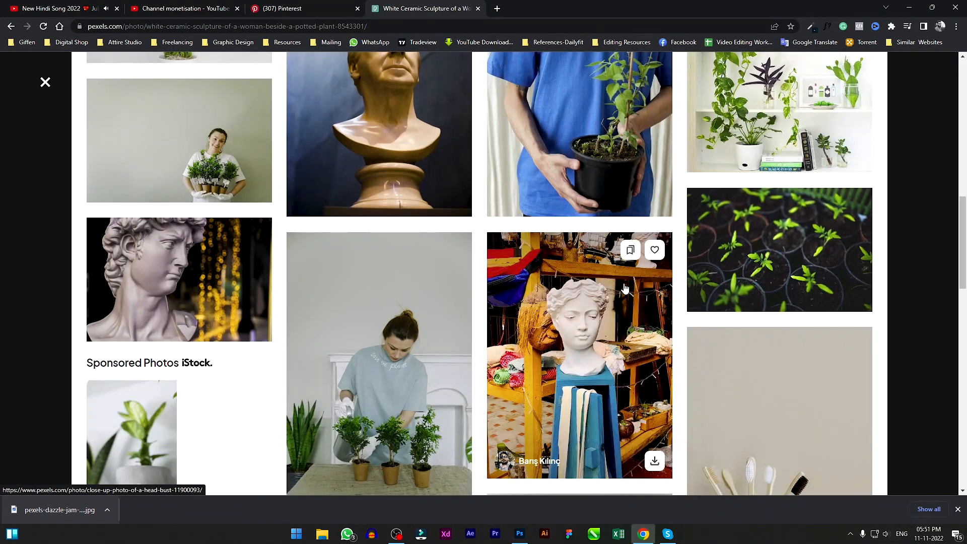
scroll(645, 289, down, 15)
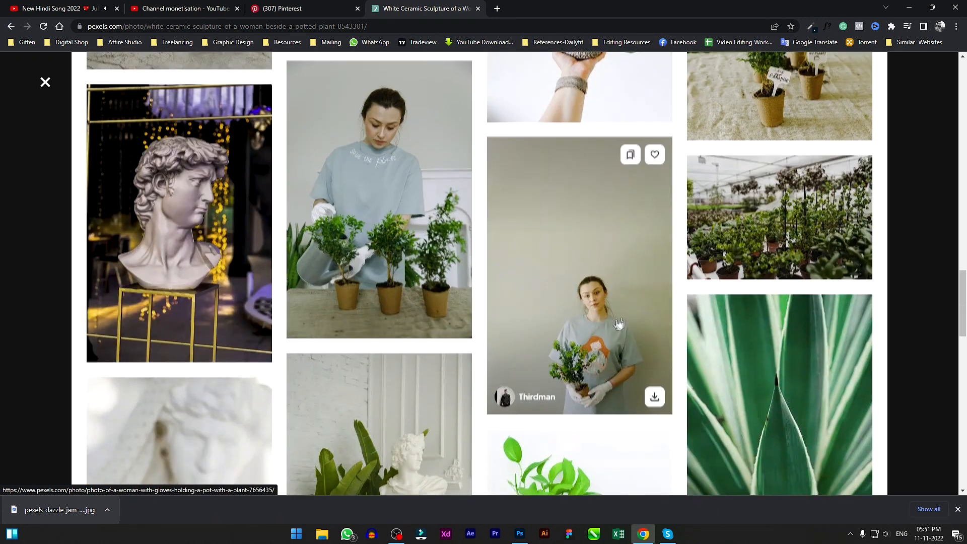
scroll(537, 325, down, 3)
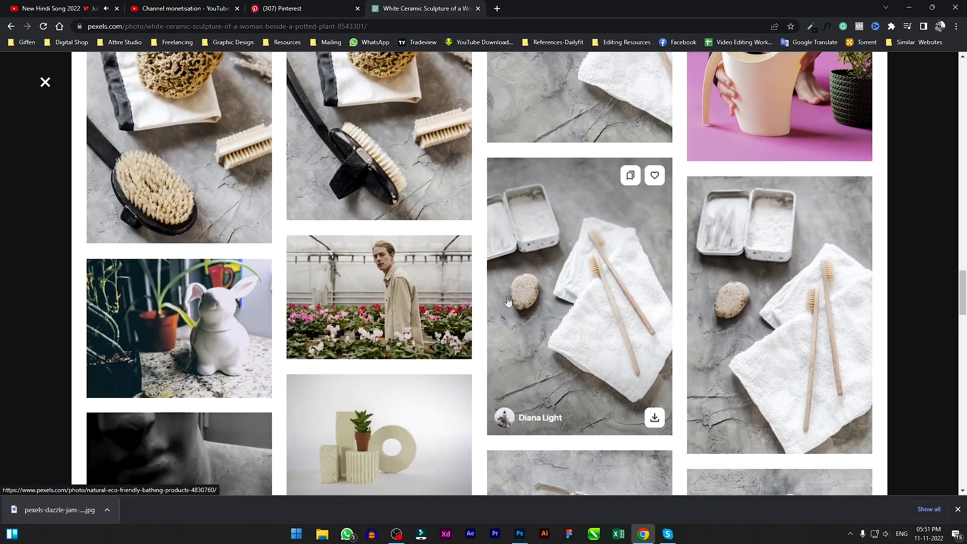
Step: Return to the "A Stone Bust in a Park" photo, download it and open it as a new document in Photoshop
key(alt+Left)
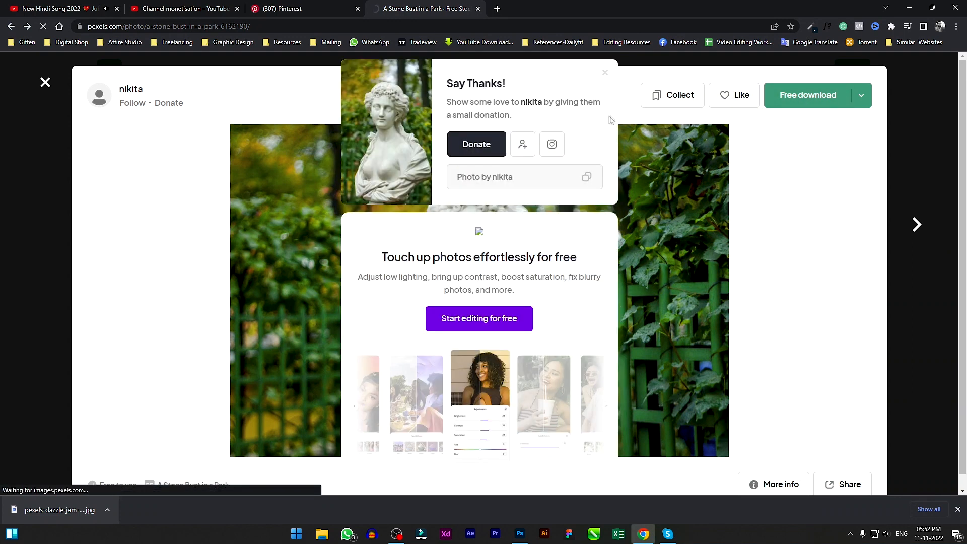
click(605, 75)
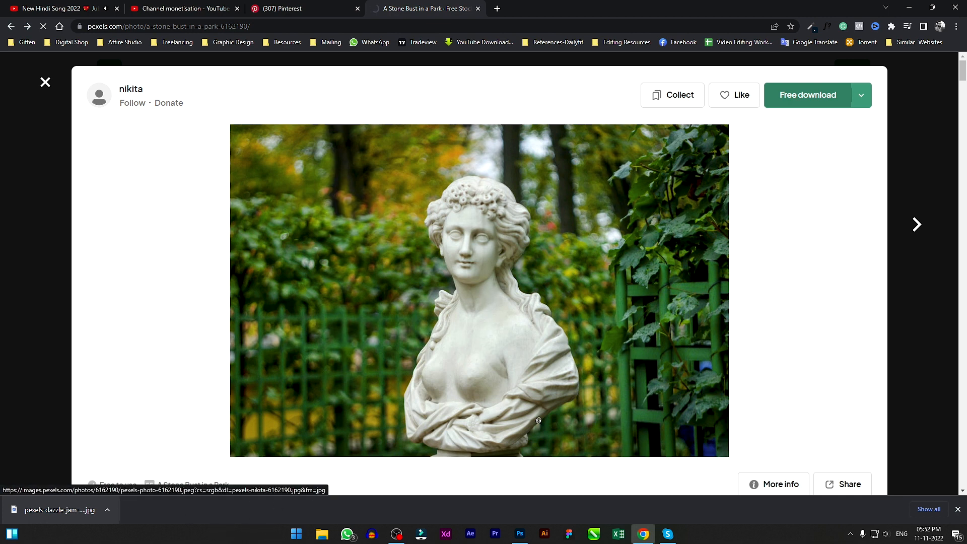
scroll(538, 420, down, 5)
scroll(477, 375, down, 5)
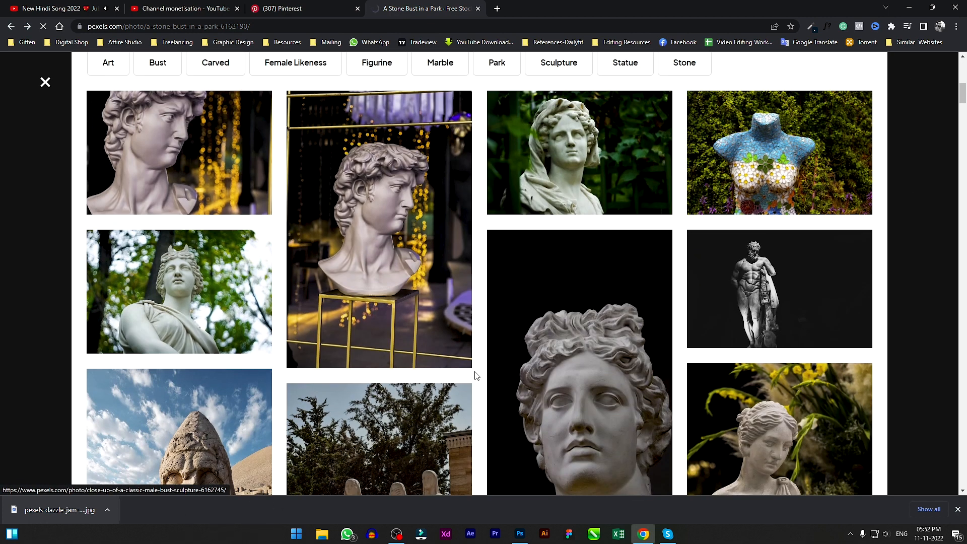
scroll(476, 375, down, 5)
scroll(480, 362, up, 15)
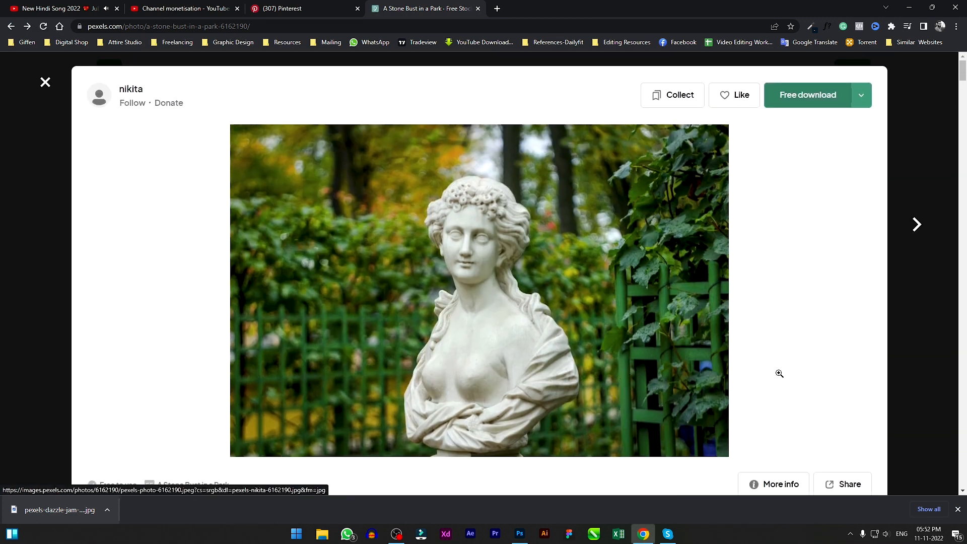
drag(60, 509, 416, 38)
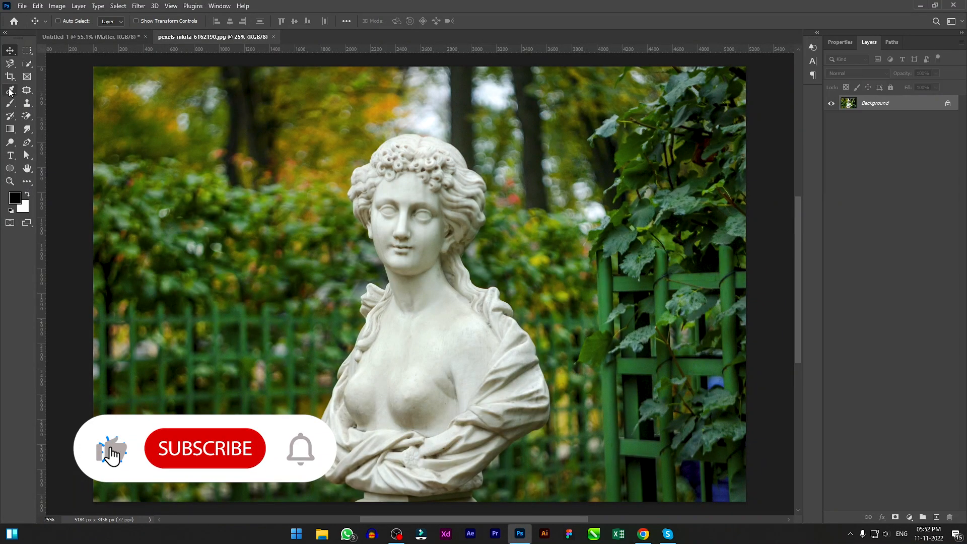
Step: Select the statue as the subject and move the cut-out into the Untitled-1 poster document
click(117, 6)
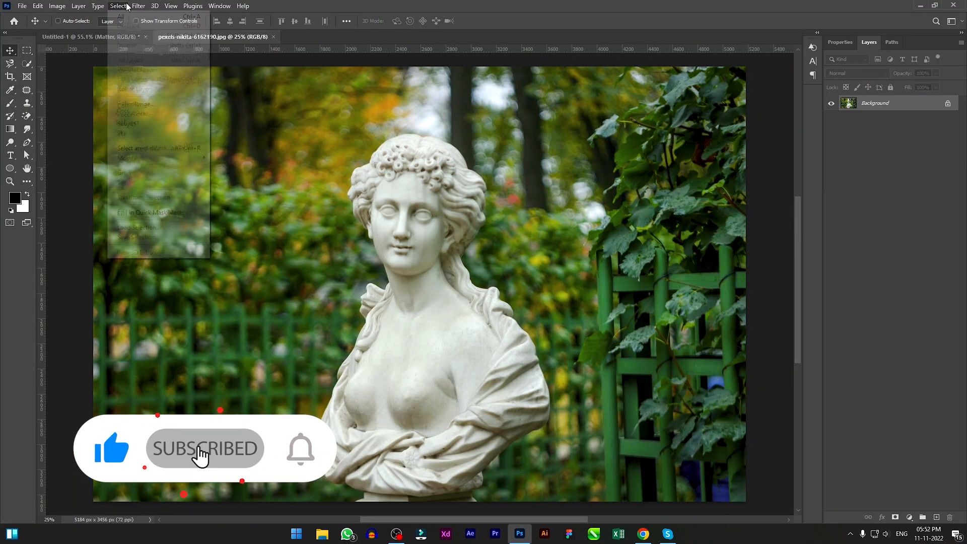
click(156, 125)
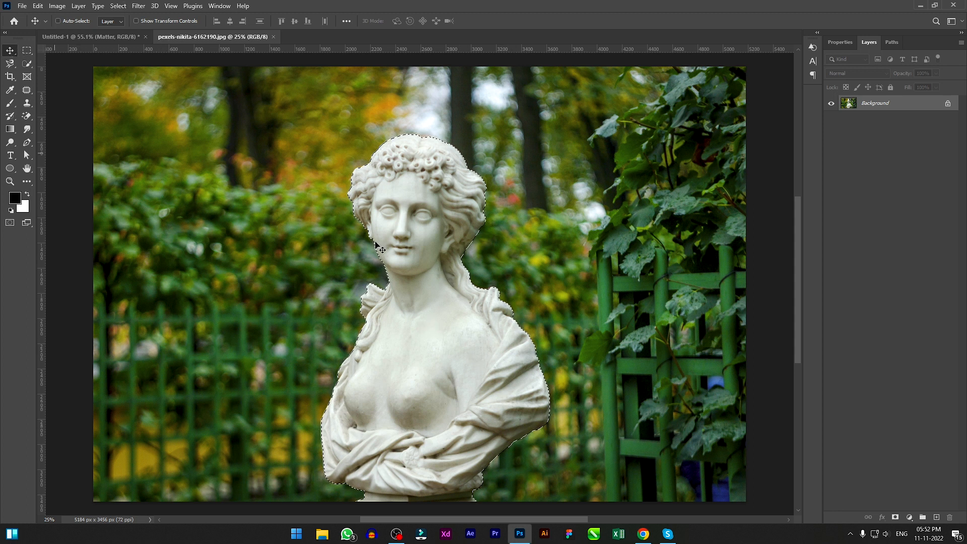
drag(412, 225, 128, 50)
drag(421, 280, 421, 283)
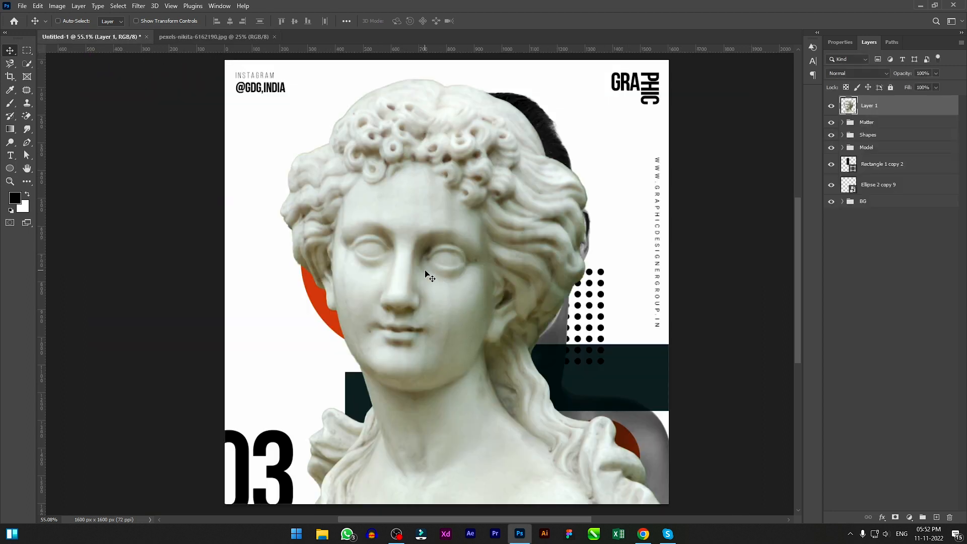
Step: Move the statue layer down the stack to sit directly above the BG group
scroll(425, 270, right, 5)
scroll(425, 276, left, 5)
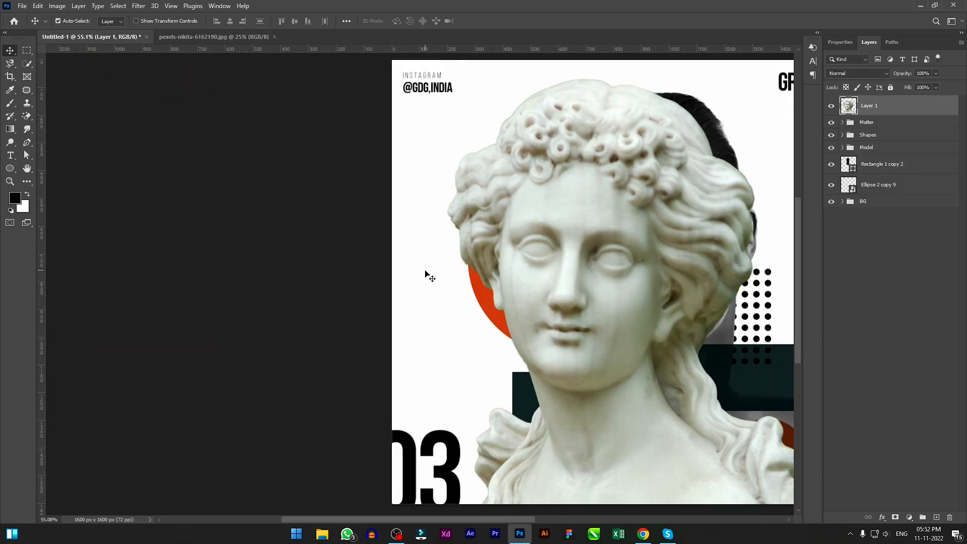
key(ctrl+shift+bracketleft)
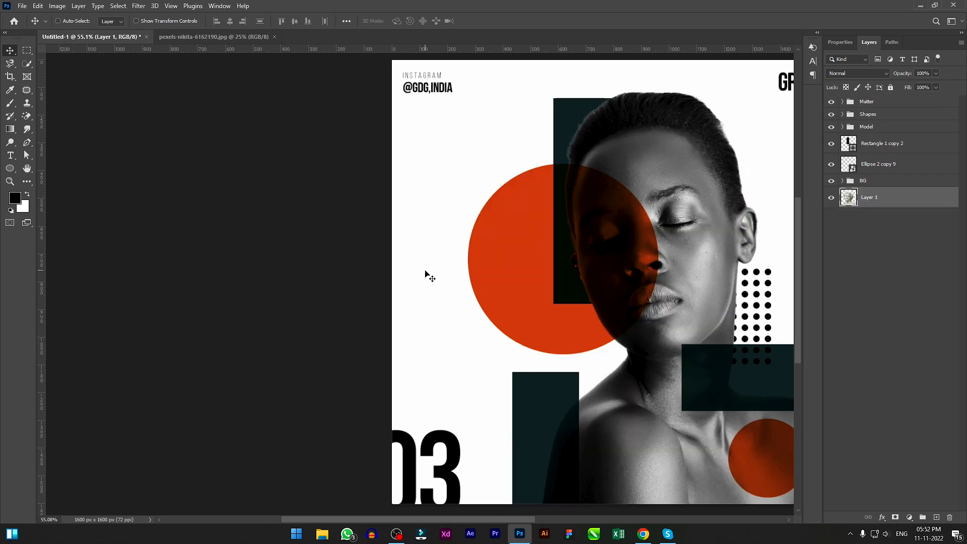
key(ctrl+bracketright)
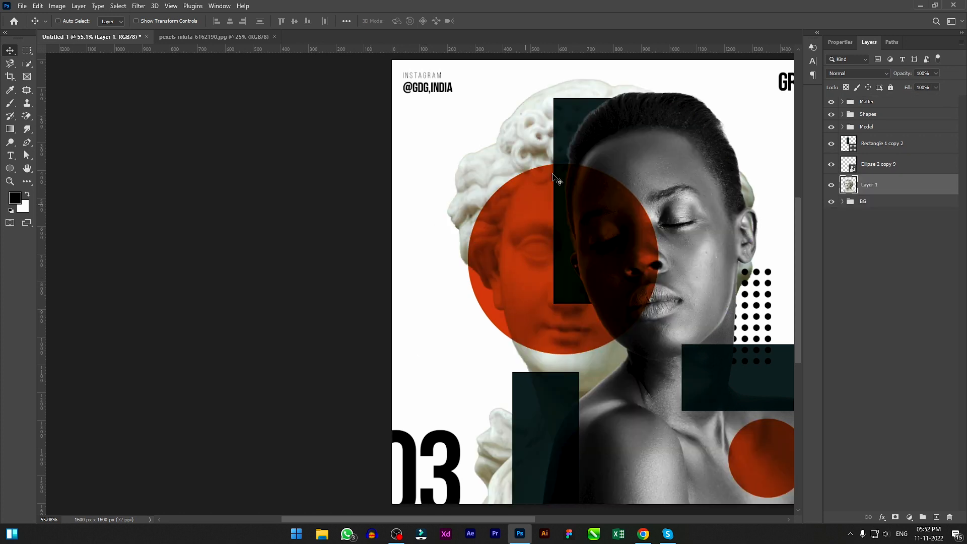
Step: Free-transform the statue, shifting it down and left behind the model while checking the Pinterest reference poster
key(ctrl+t)
drag(547, 168, 523, 163)
key(alt+Tab)
key(alt+Tab)
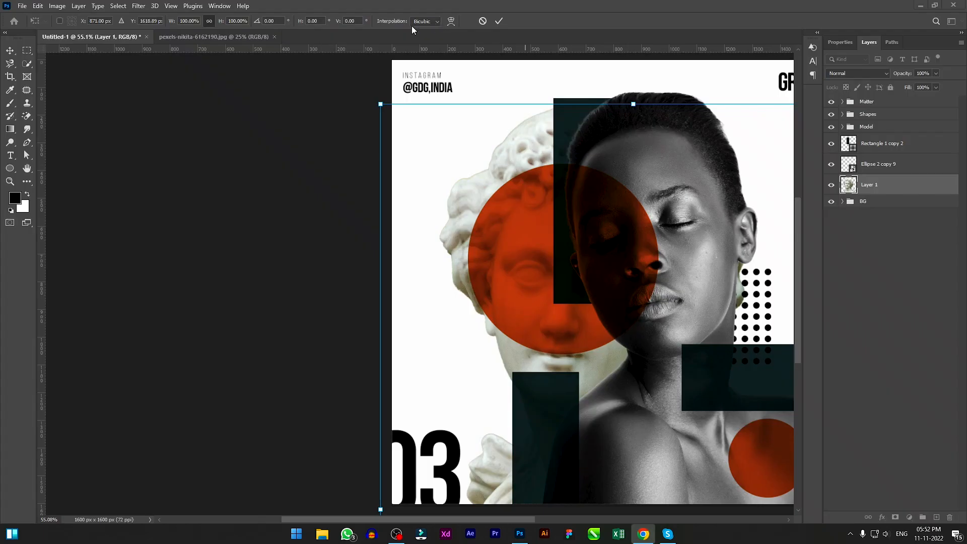
key(alt+Tab)
click(276, 4)
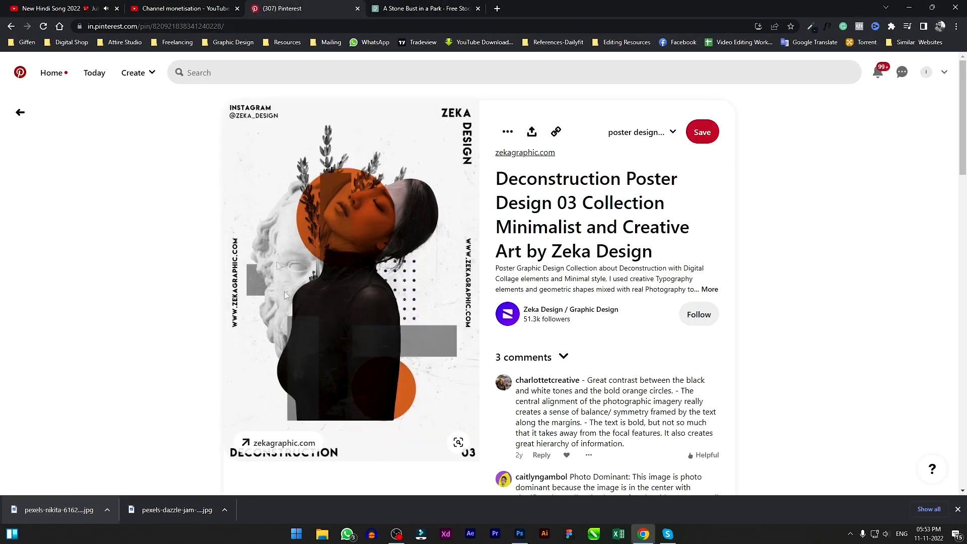
key(alt+Tab)
drag(541, 156, 493, 196)
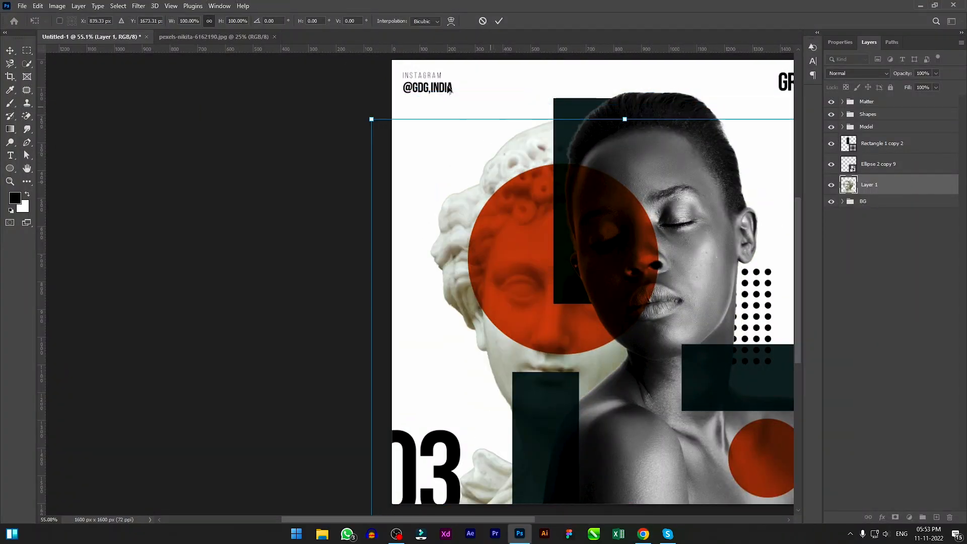
Step: Flip the statue horizontally, reposition it behind the model and apply the transformation
click(837, 41)
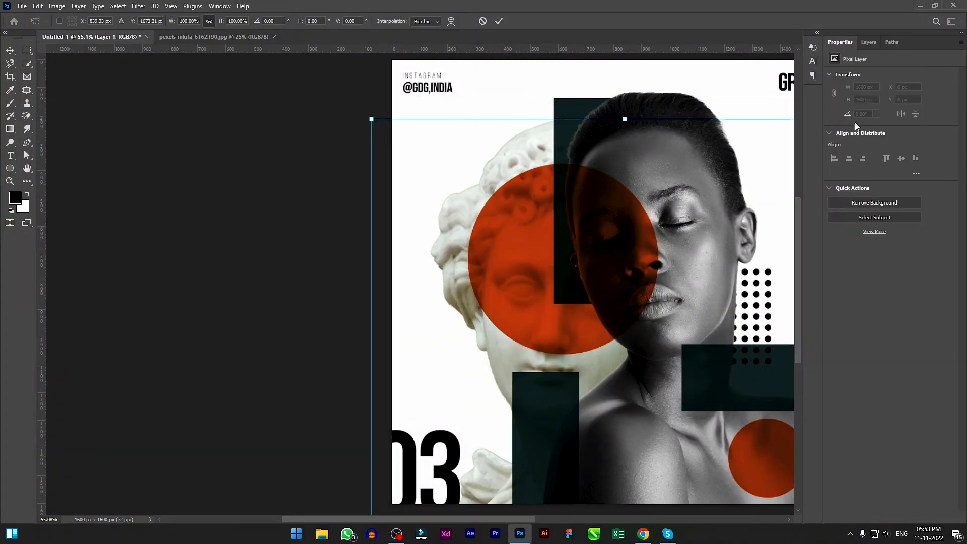
right_click(452, 246)
click(506, 442)
mouse_move(783, 234)
mouse_down()
mouse_move(699, 239)
mouse_move(712, 216)
mouse_up()
click(499, 21)
click(869, 42)
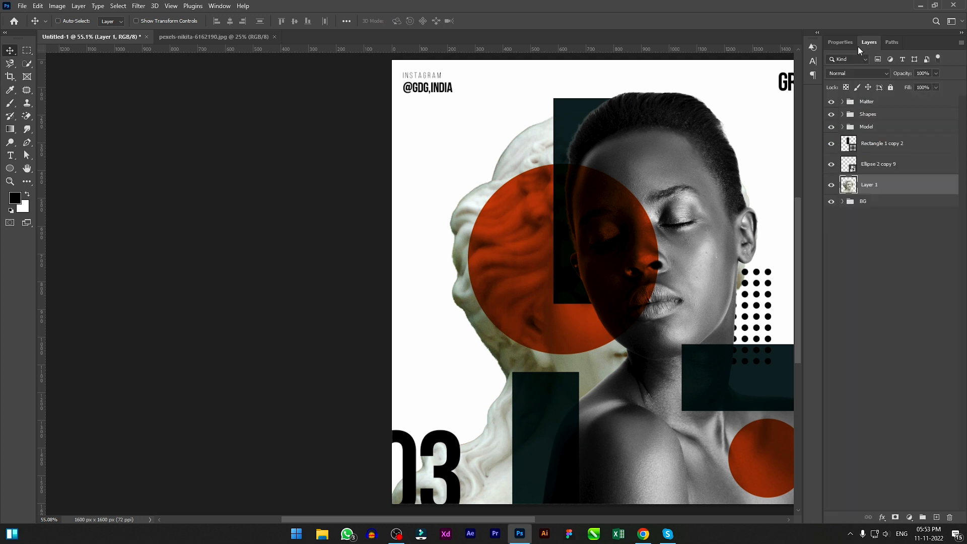
Step: Load the statue layer's outline as a selection, contract it by 3 pixels and add it as a layer mask
ctrl+click(849, 185)
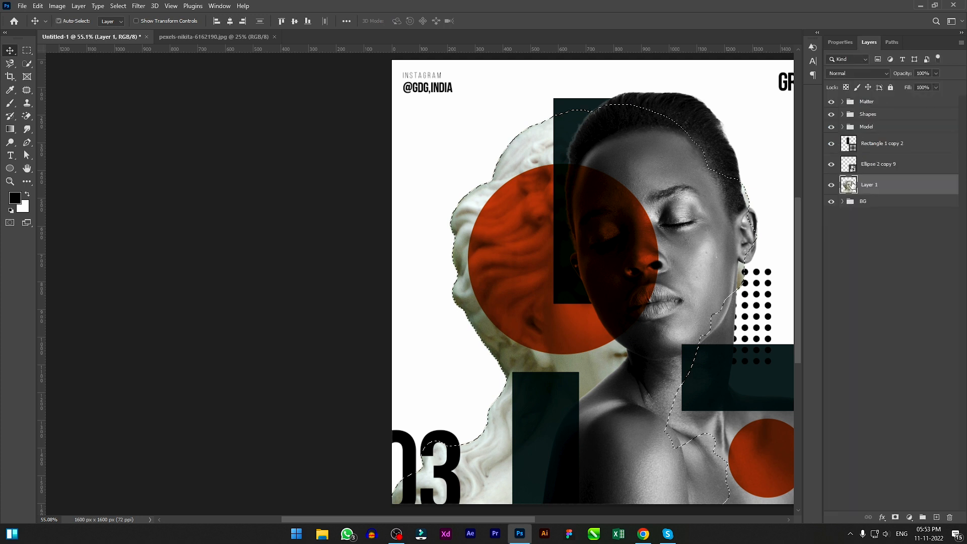
click(117, 5)
mouse_move(201, 158)
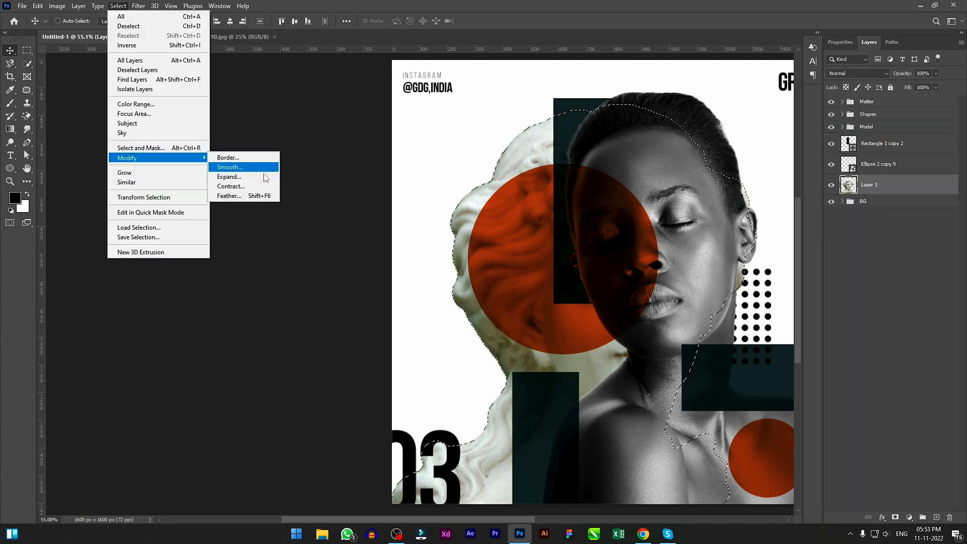
click(231, 186)
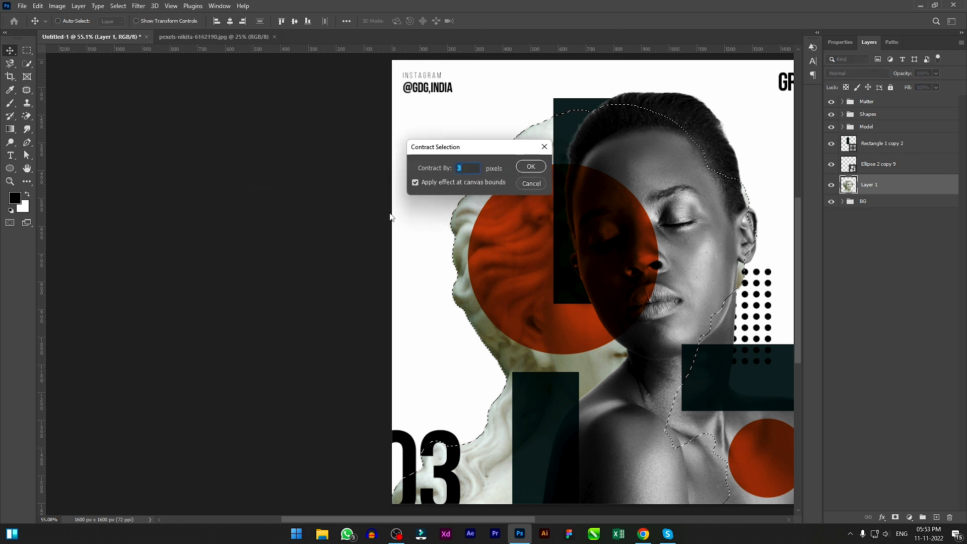
key(Return)
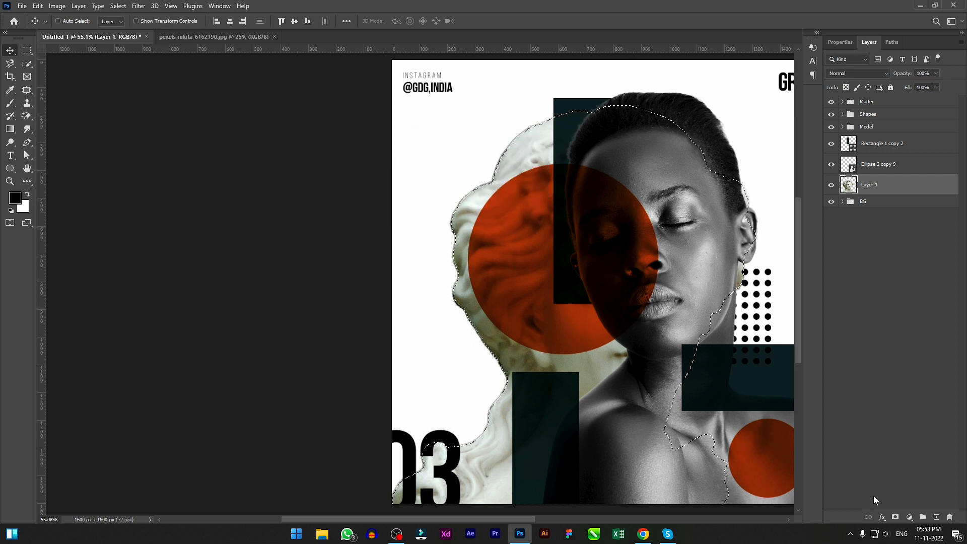
click(894, 518)
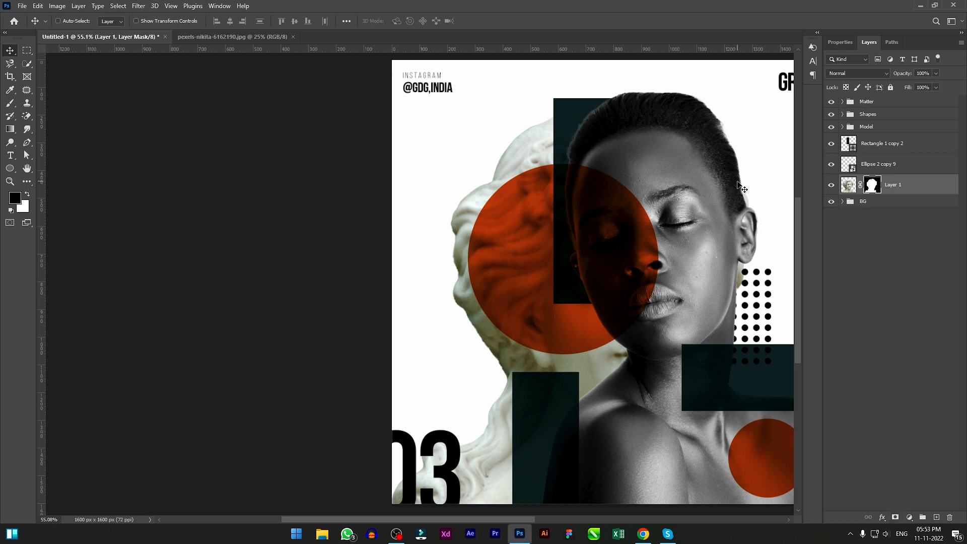
Step: Set the statue layer's fill to 30% and shift the statue slightly down and left on the poster
click(935, 87)
drag(939, 100, 904, 99)
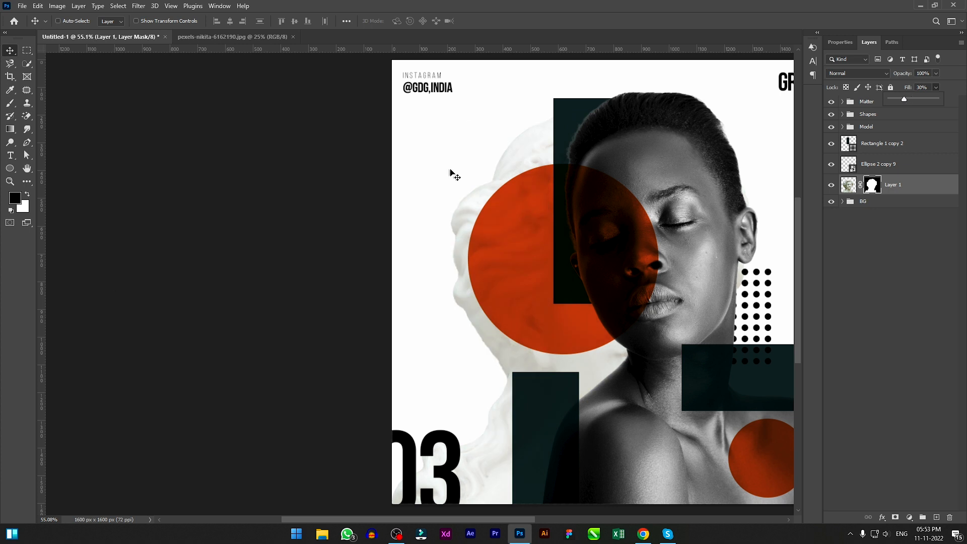
drag(511, 159, 497, 182)
key(ctrl+0)
Step: Compare the poster with the Pinterest reference and fine-tune the statue's position behind the model
key(alt+Tab)
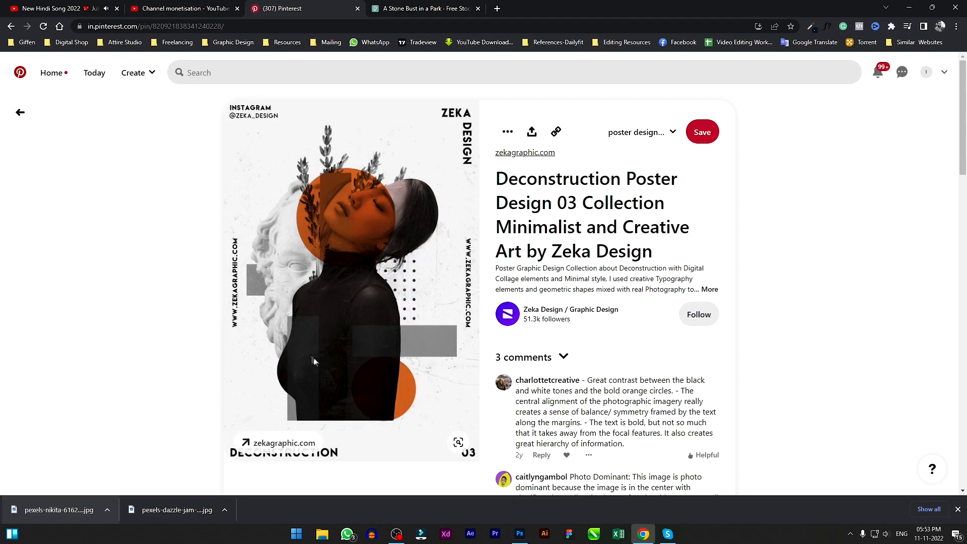
key(alt+Tab)
drag(304, 158, 296, 164)
key(alt+Tab)
key(alt+Tab)
drag(322, 168, 328, 144)
key(alt+Tab)
key(alt+Tab)
Step: Switch to the browser, close the open Pexels photo and search Pexels for "plant leaves"
key(alt+Tab)
click(391, 7)
click(908, 92)
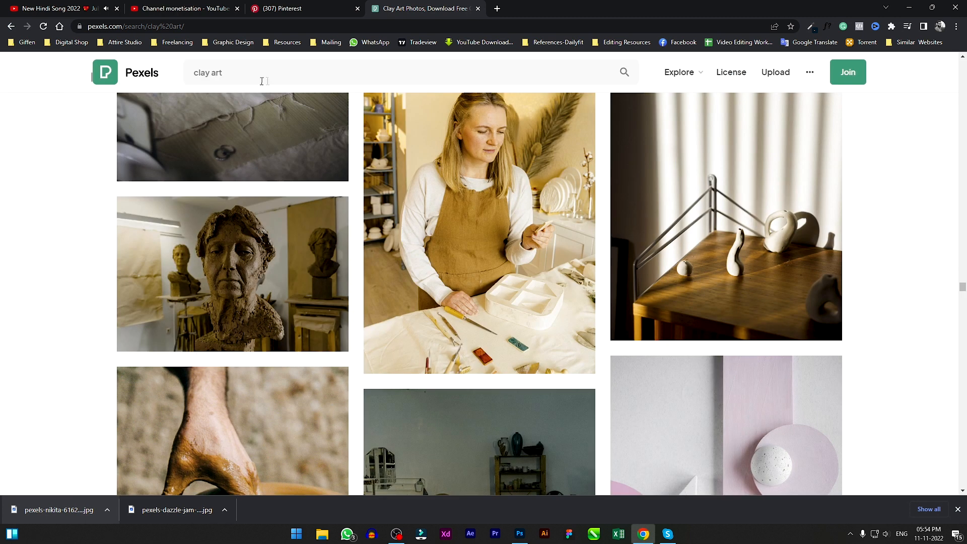
click(274, 75)
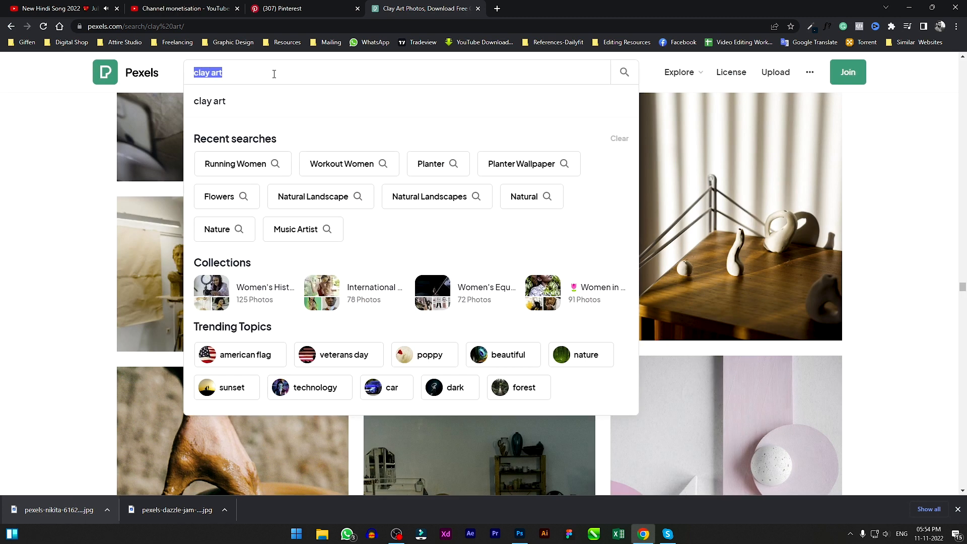
text(plant leaves)
key(Return)
Step: Browse the related cherry blossom photos and open the white "Cherry Blossoms in Bloom" branch photo
scroll(793, 249, down, 9)
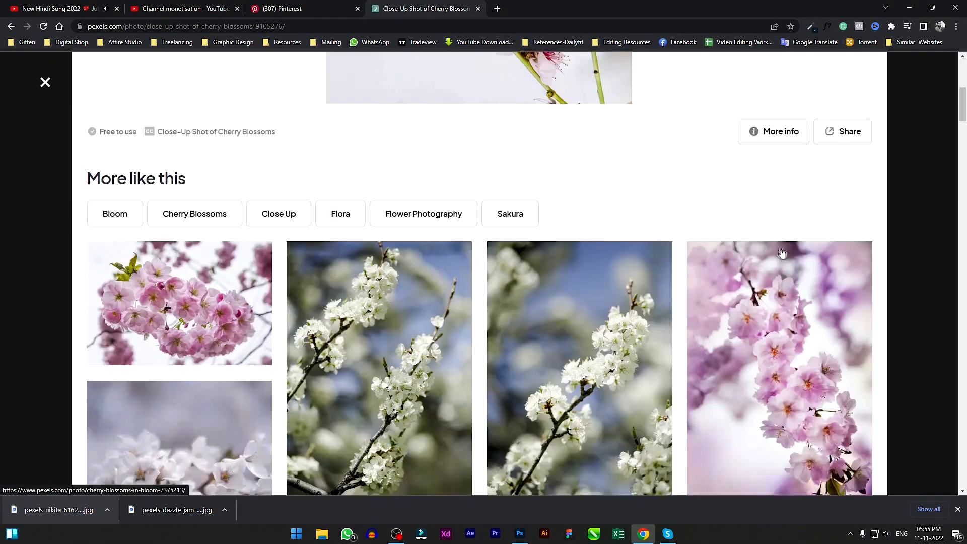
scroll(605, 282, up, 3)
click(602, 293)
scroll(615, 232, down, 15)
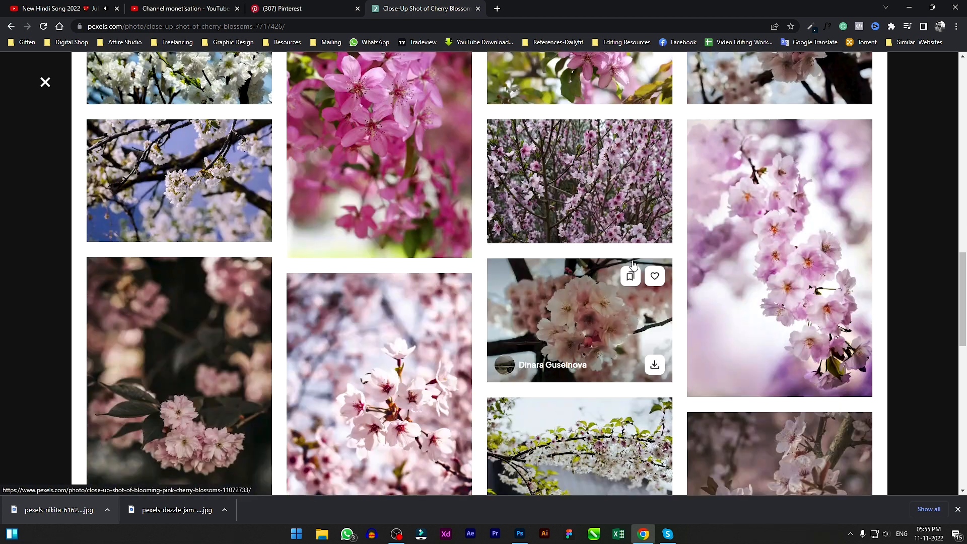
scroll(633, 265, up, 5)
click(633, 265)
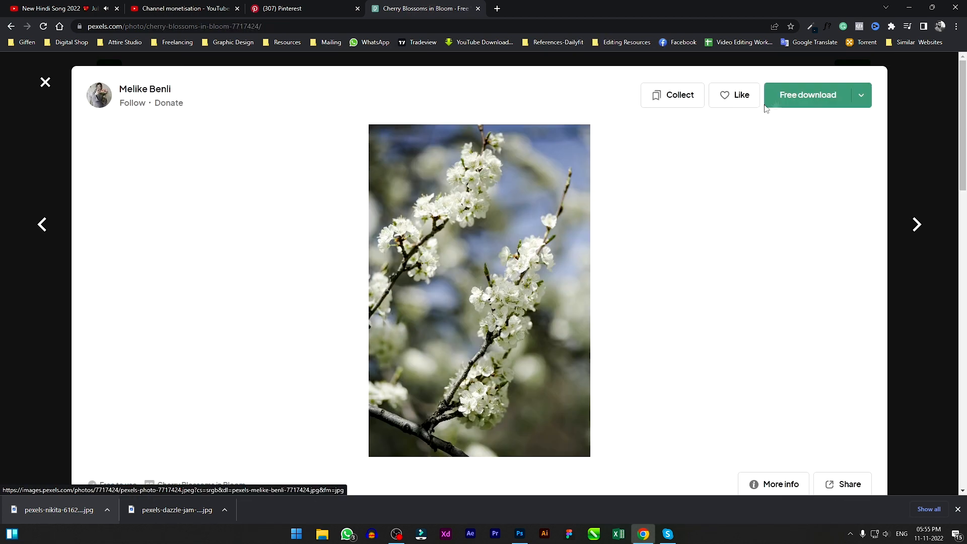
Step: Download the white cherry blossom photo and open it in Photoshop, closing the statue photo document
click(804, 105)
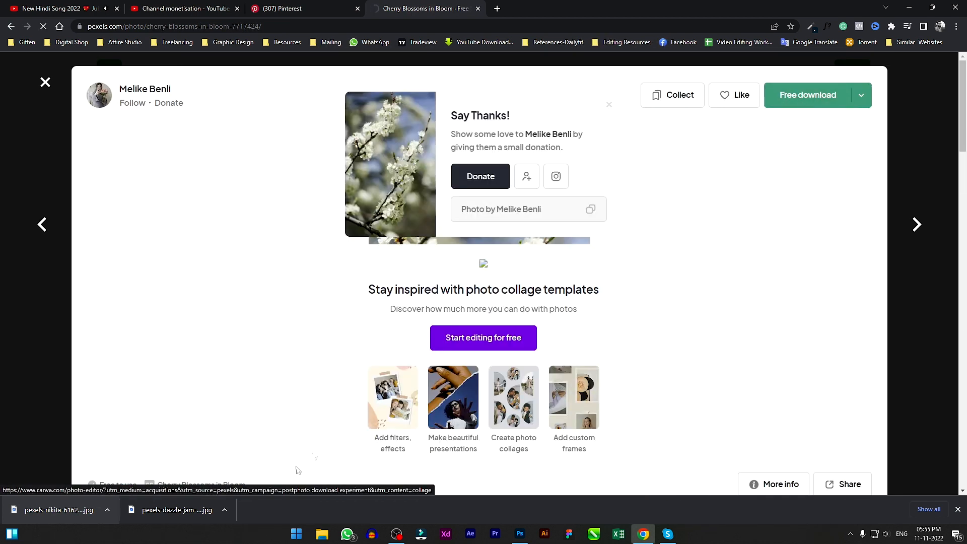
drag(55, 510, 364, 33)
click(251, 37)
click(293, 37)
Step: Select the in-focus blossom branch as the subject and mask out the photo's background
click(139, 5)
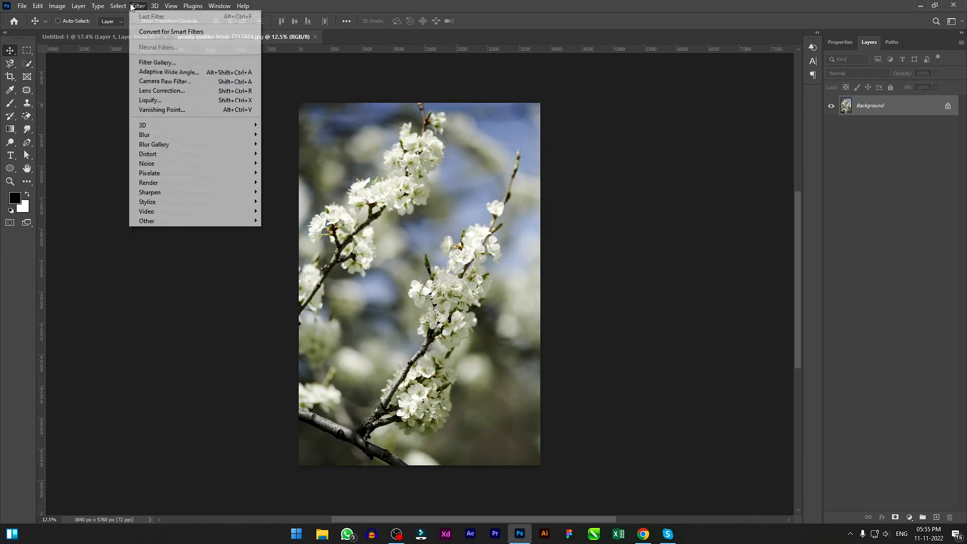
mouse_move(118, 6)
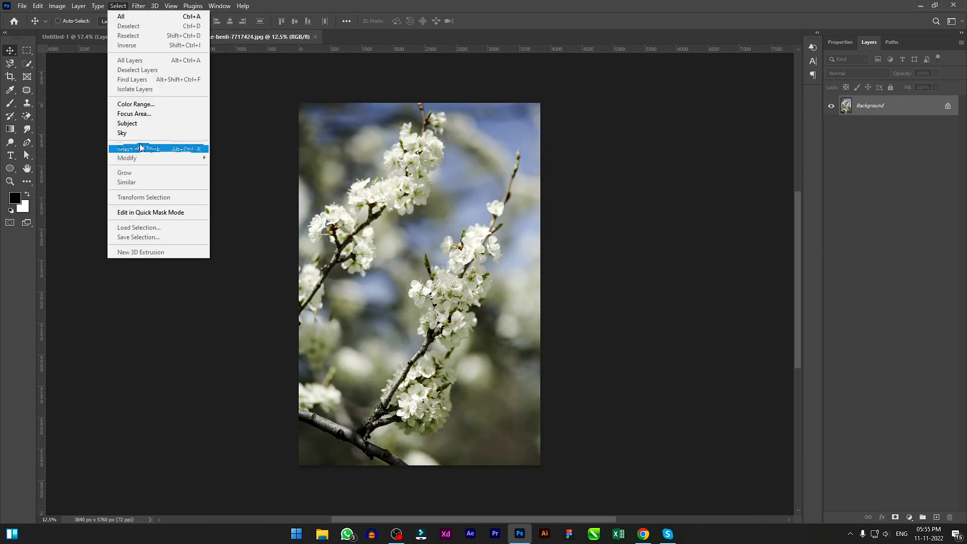
click(139, 124)
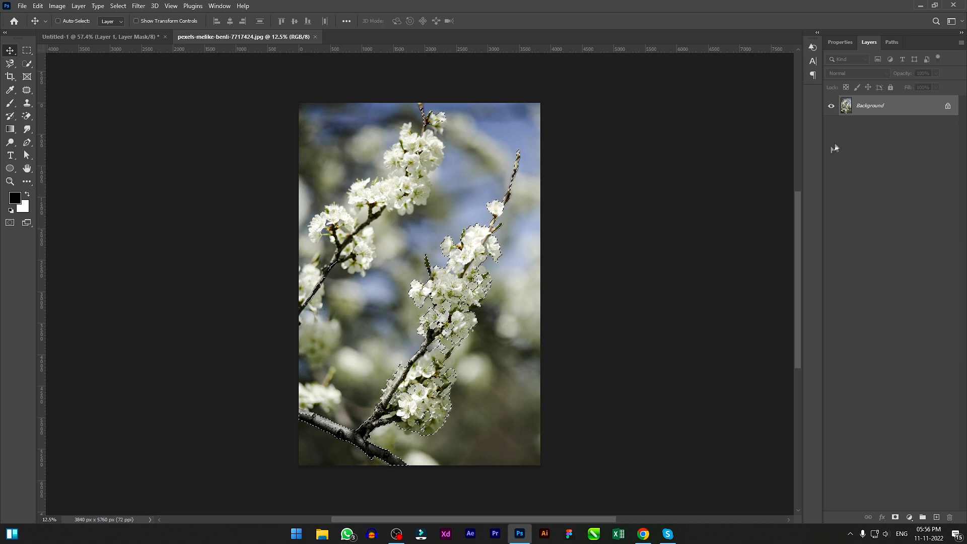
click(895, 518)
Step: Paint black on the layer mask with a large soft brush to hide the thick lower branch ends and the branch's thin tip
key(b)
click(431, 114)
click(232, 23)
drag(231, 35, 368, 34)
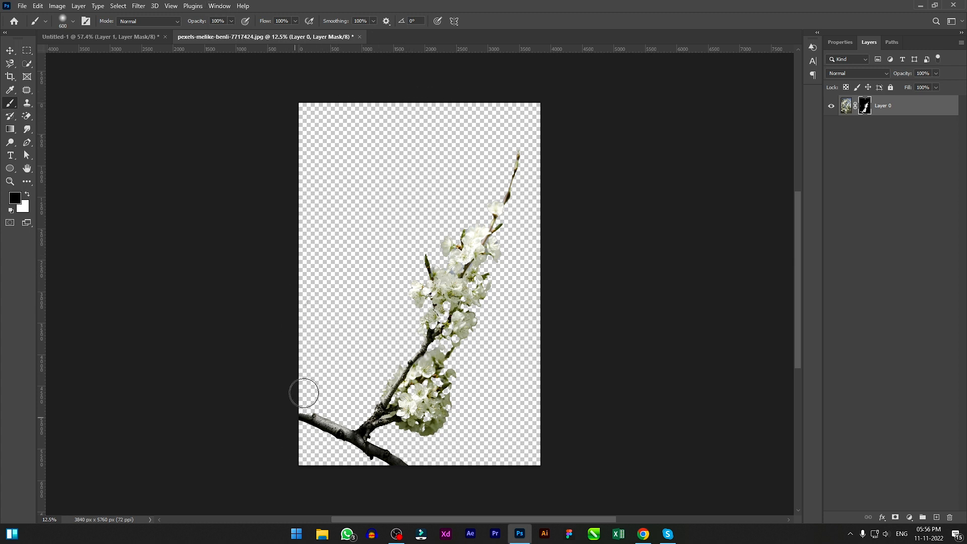
mouse_move(299, 391)
mouse_down()
mouse_move(302, 441)
mouse_move(334, 443)
mouse_move(336, 411)
mouse_move(330, 455)
mouse_move(332, 431)
mouse_move(344, 473)
mouse_move(416, 474)
mouse_move(362, 459)
mouse_move(384, 457)
mouse_move(310, 458)
mouse_move(373, 468)
mouse_move(313, 452)
mouse_up()
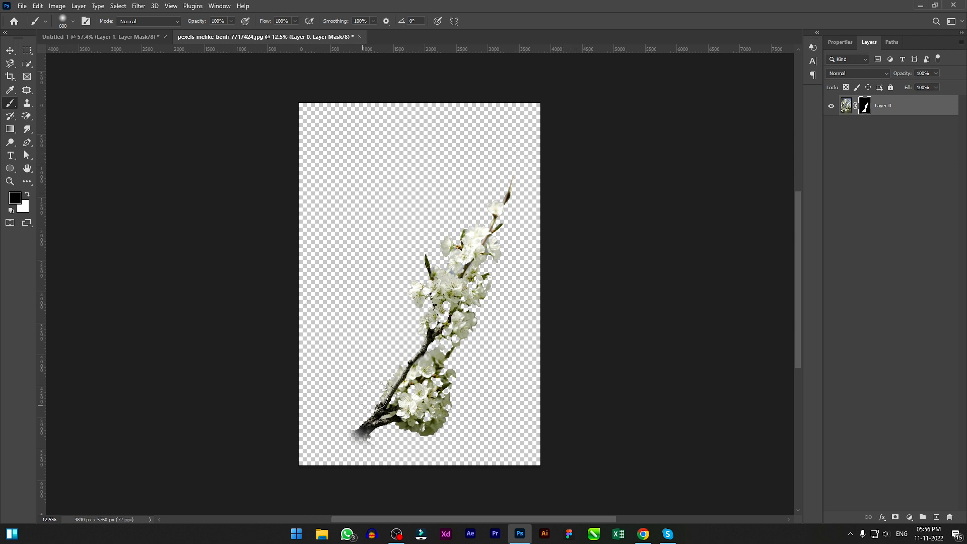
Step: Copy the cut-out blossom branch into the poster document and scale it down to about 55% behind the model
scroll(374, 395, up, 1)
scroll(397, 409, up, 3)
scroll(395, 282, down, 2)
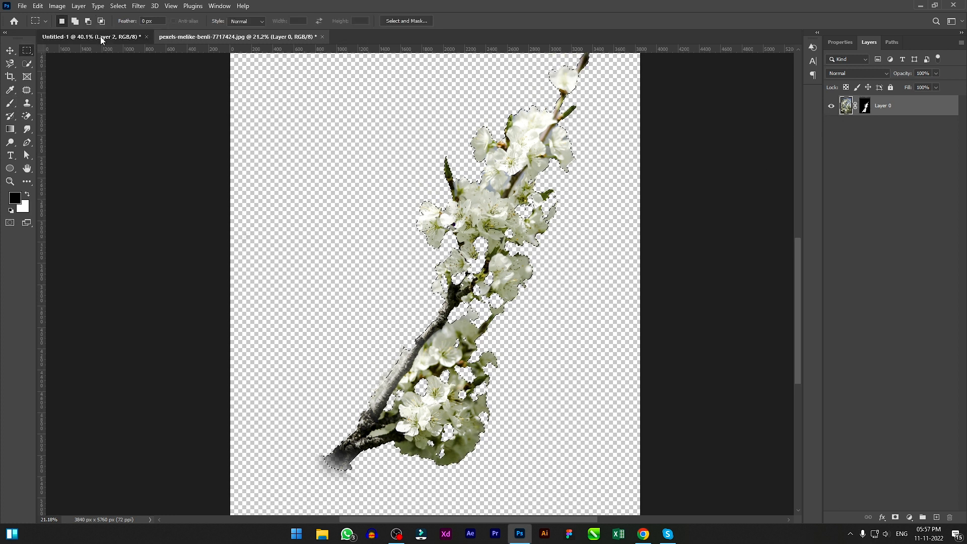
click(101, 40)
key(ctrl+v)
key(ctrl+t)
drag(625, 115, 624, 411)
drag(620, 480, 413, 170)
drag(418, 102, 417, 320)
drag(445, 482, 420, 215)
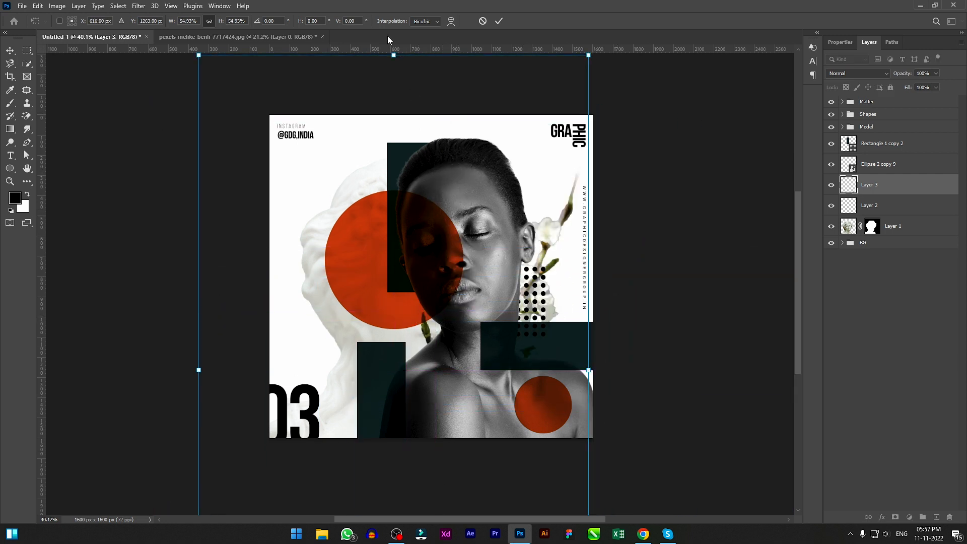
Step: Shrink the branch to about 18% and place it so it emerges from behind the model's head near the GRAPHIC logo
drag(393, 54, 393, 385)
drag(442, 464, 539, 150)
scroll(509, 171, down, 1)
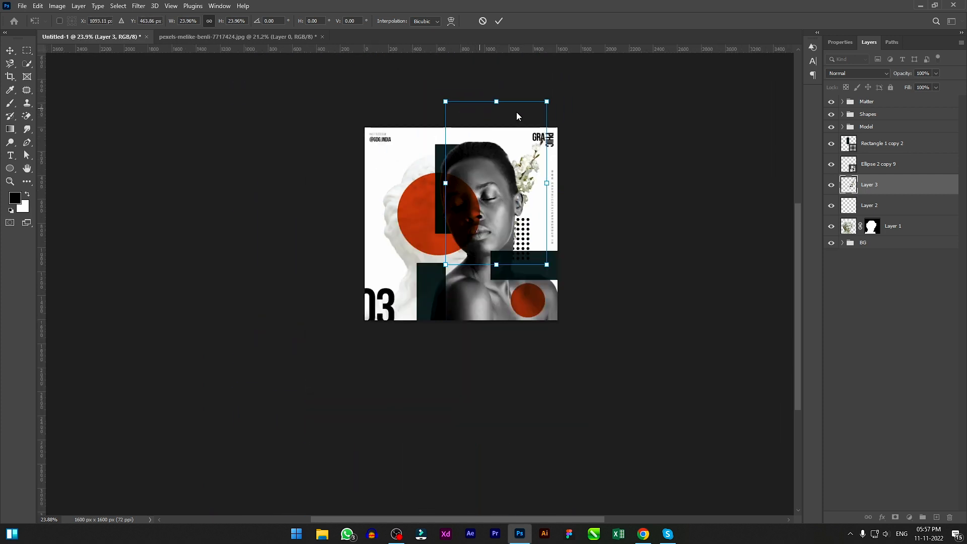
drag(499, 102, 503, 140)
drag(525, 187, 512, 152)
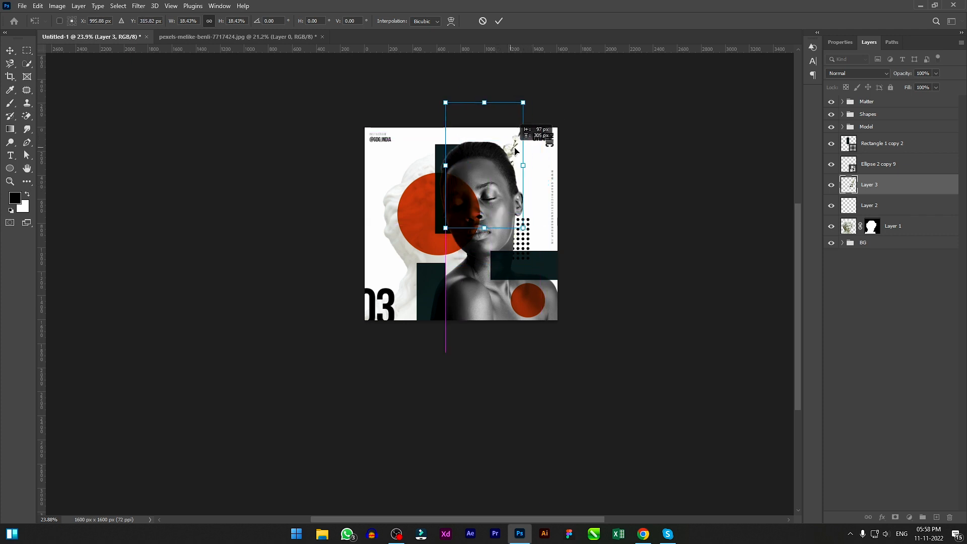
scroll(512, 151, up, 3)
key(Return)
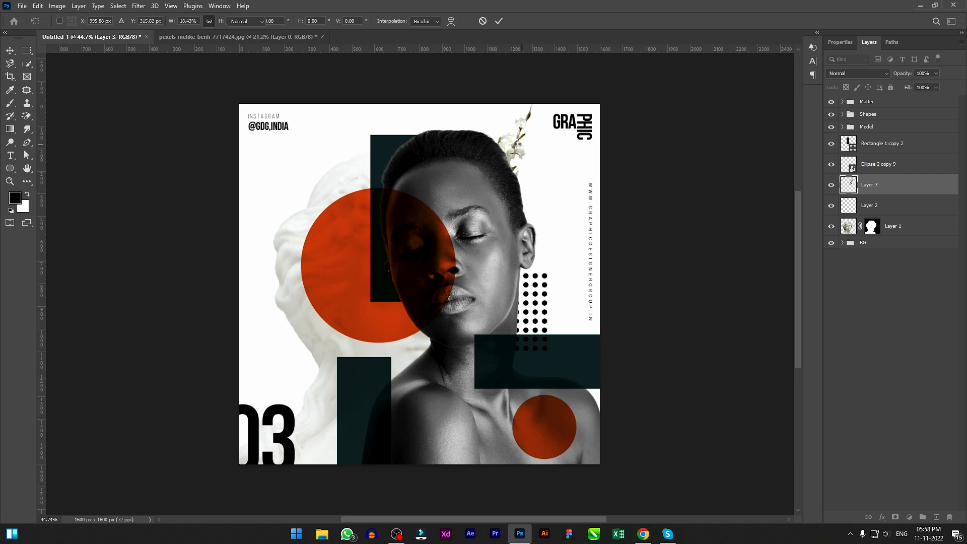
Step: Move the branch to the other side of the model's head, above the large orange circle, and rotate it about -44°
drag(520, 146, 536, 160)
key(ctrl+t)
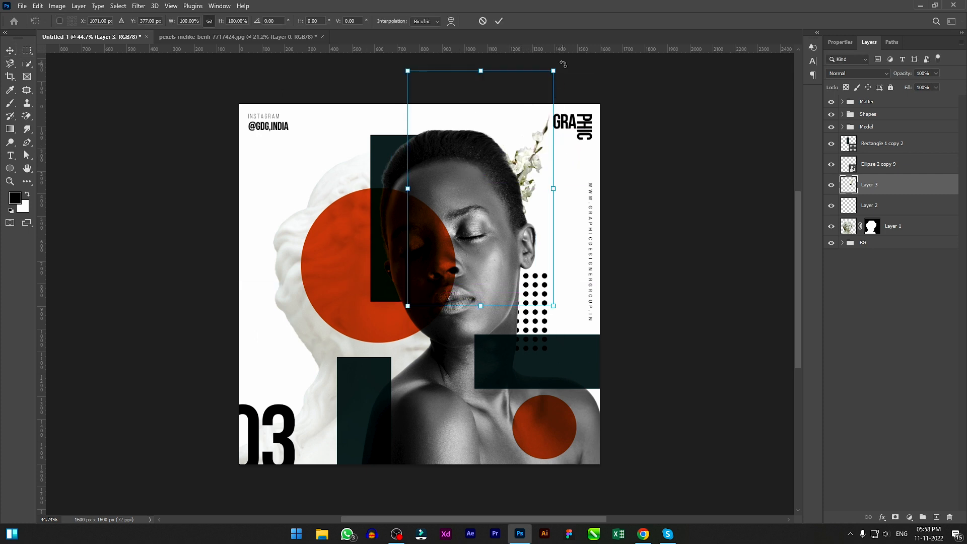
drag(562, 64, 539, 37)
drag(459, 144, 298, 168)
drag(371, 70, 296, 63)
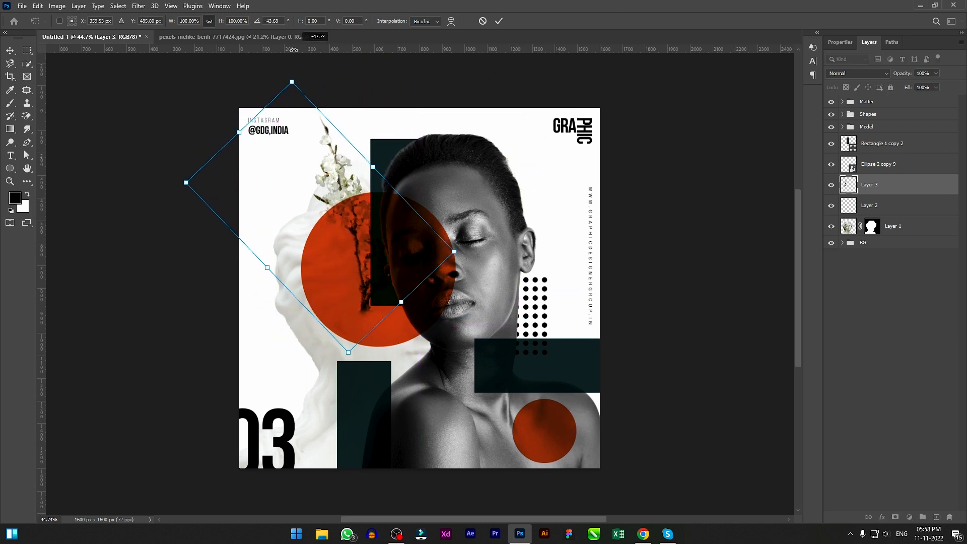
Step: Flip the branch horizontally, then rotate and position it so it rises from behind the large orange circle
right_click(338, 179)
click(359, 381)
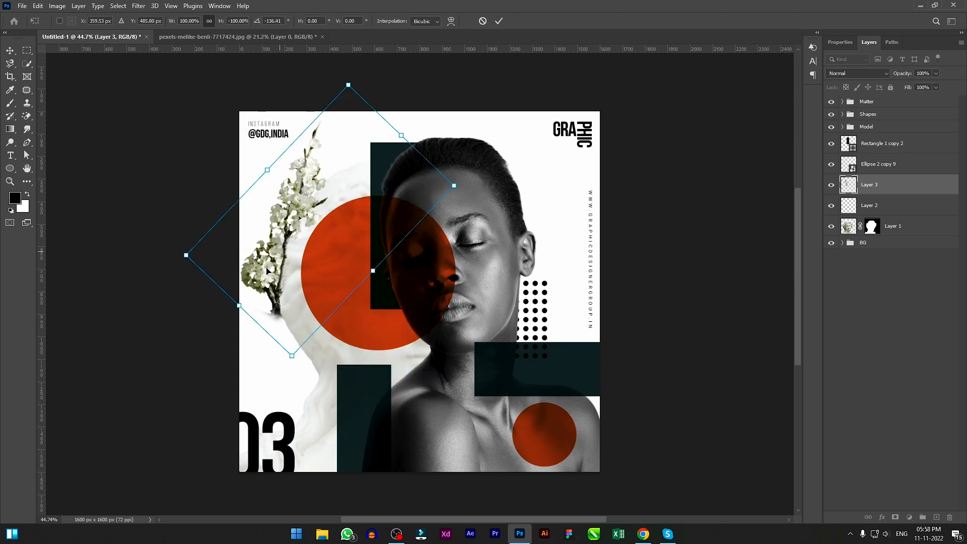
drag(475, 201, 422, 101)
drag(345, 253, 356, 235)
drag(339, 186, 345, 164)
key(Return)
Step: Check the leaf placement in the Pinterest reference poster and nudge the blossom branch slightly downward to suit
key(alt+Tab)
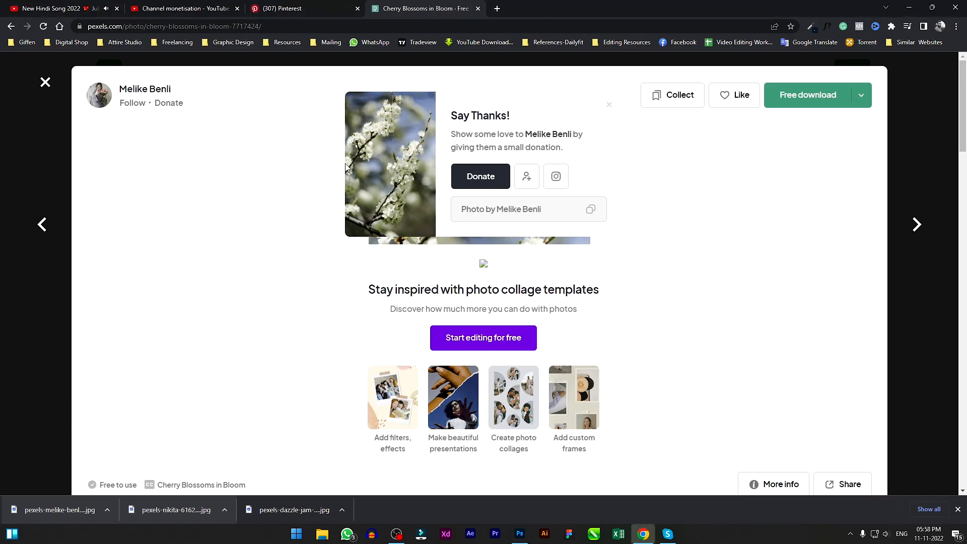
click(276, 6)
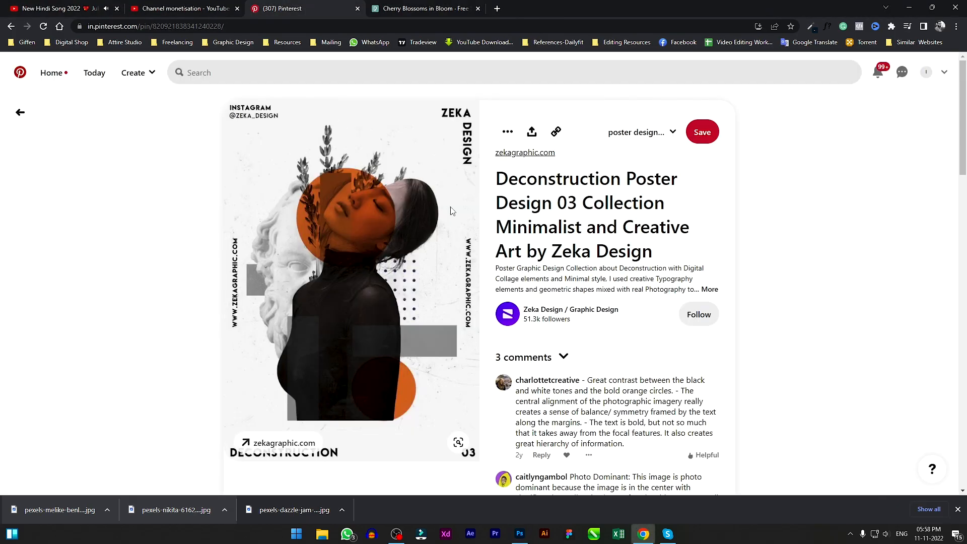
key(alt+Tab)
mouse_move(351, 182)
mouse_down()
mouse_move(406, 164)
mouse_move(370, 213)
mouse_move(366, 196)
mouse_move(357, 199)
mouse_up()
Step: Load the branch layer's outline as a selection, contract it by 3 pixels and apply it as a layer mask
scroll(340, 152, up, 5)
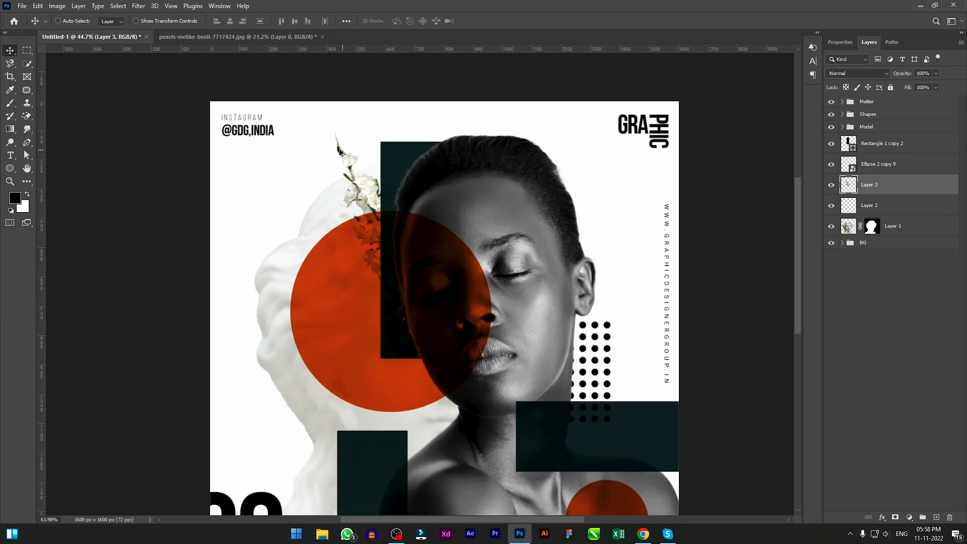
ctrl+click(850, 186)
click(118, 5)
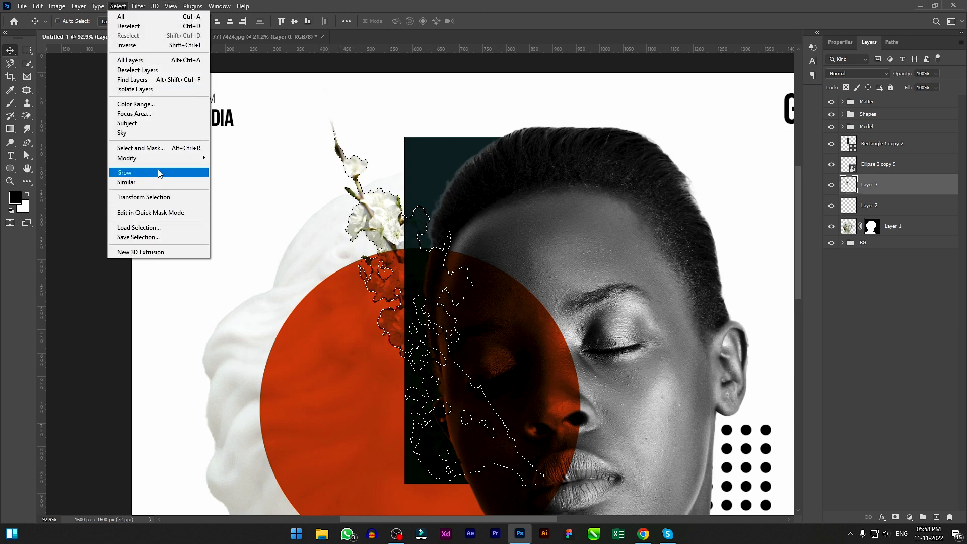
mouse_move(151, 158)
click(243, 184)
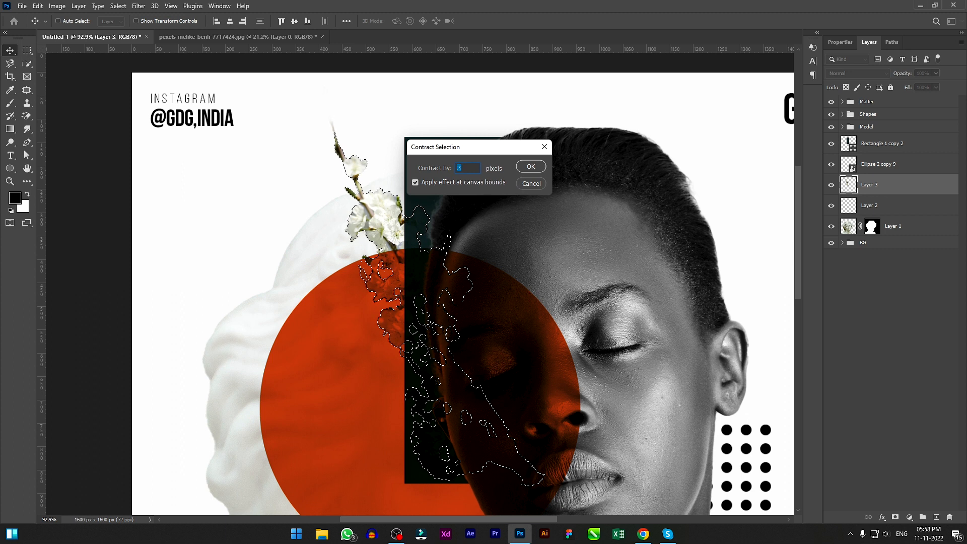
key(Return)
click(892, 517)
Step: Try smoothing a selection of the branch outline by 1 pixel, then deselect it
click(118, 6)
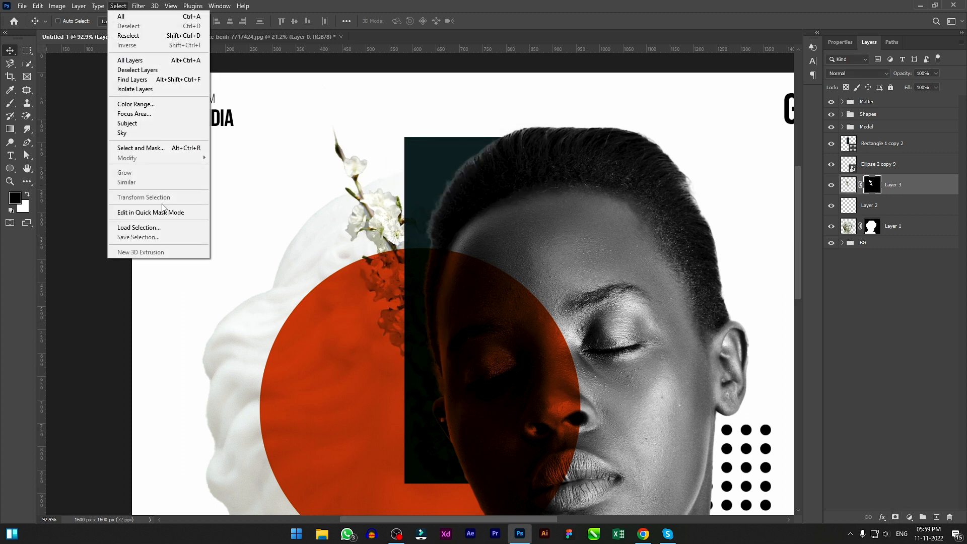
click(848, 182)
click(119, 6)
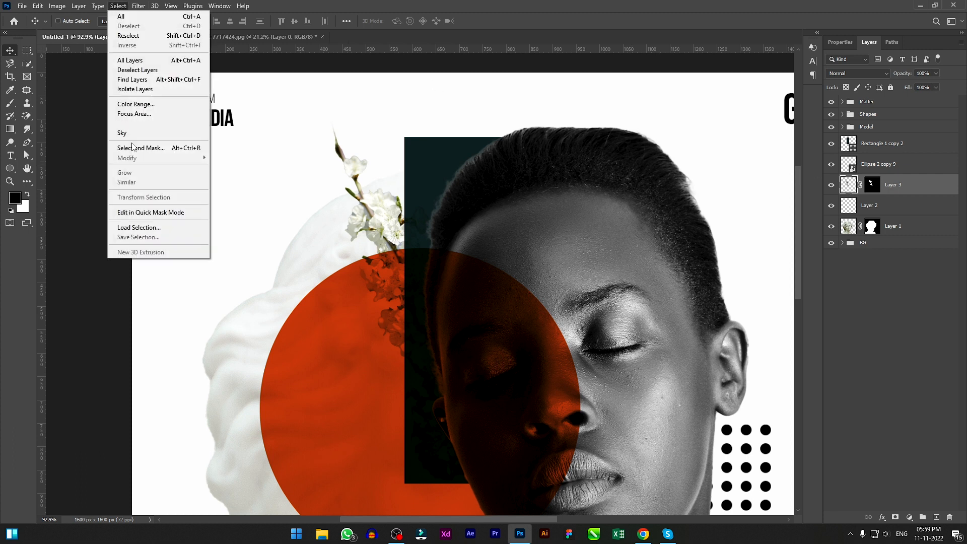
ctrl+click(855, 182)
click(118, 6)
mouse_move(166, 162)
click(240, 168)
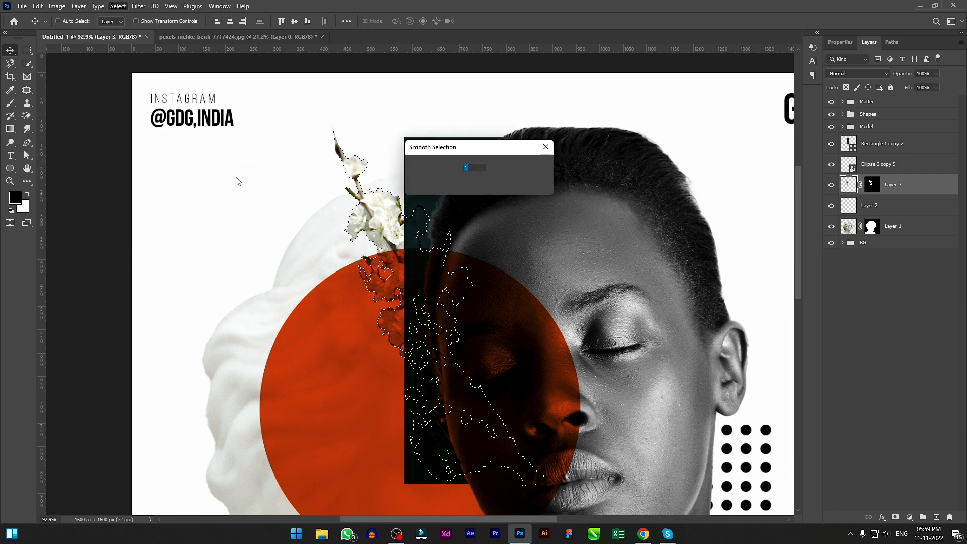
click(527, 160)
key(ctrl+d)
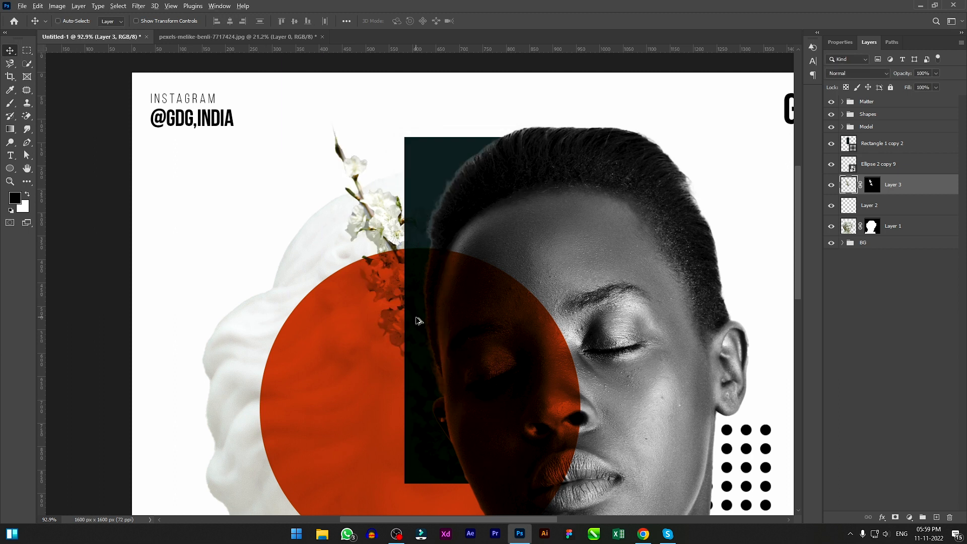
Step: Duplicate the blossom branch up beside the original, then rotate and reposition the copy above the dark rectangle by the head
scroll(417, 321, down, 3)
drag(404, 194, 435, 161)
key(ctrl+r)
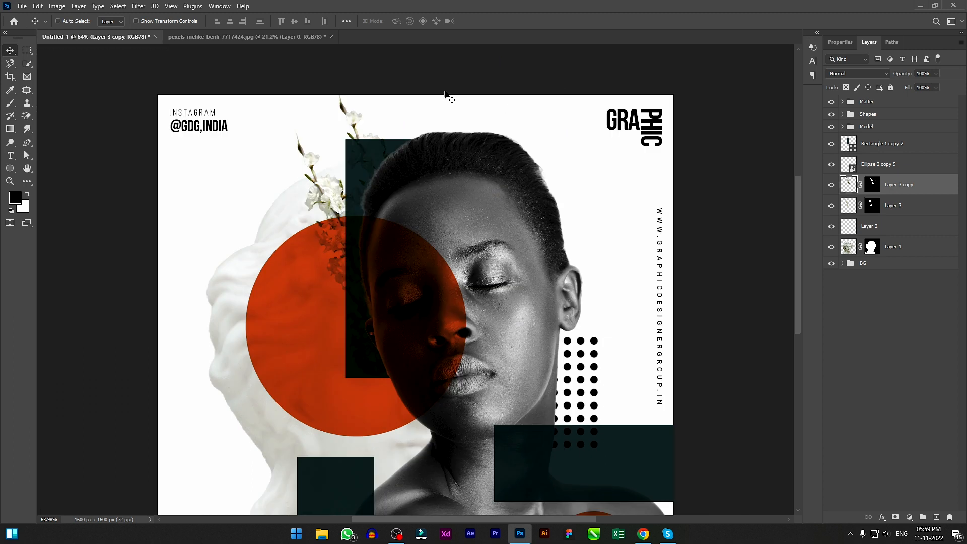
key(ctrl+r)
key(ctrl+t)
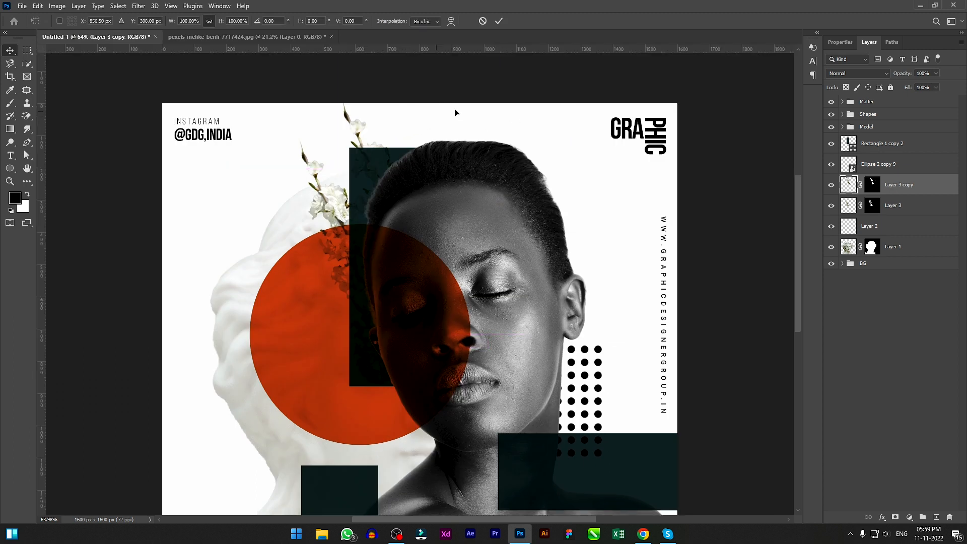
drag(546, 382, 512, 410)
drag(391, 139, 366, 138)
key(Return)
scroll(368, 139, down, 1)
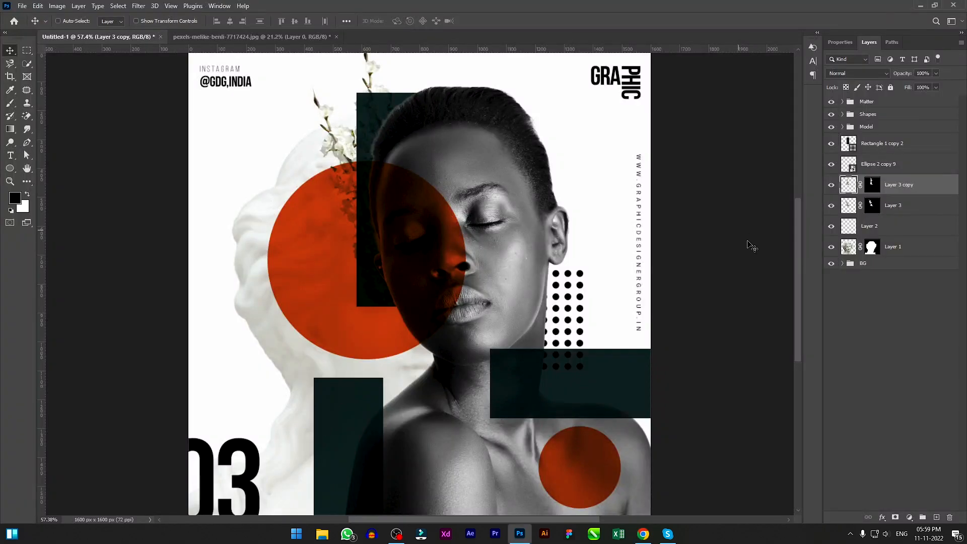
Step: Switch to Chrome, open Google in a new tab and search its images for "texture"
click(642, 536)
click(397, 5)
click(498, 10)
click(494, 27)
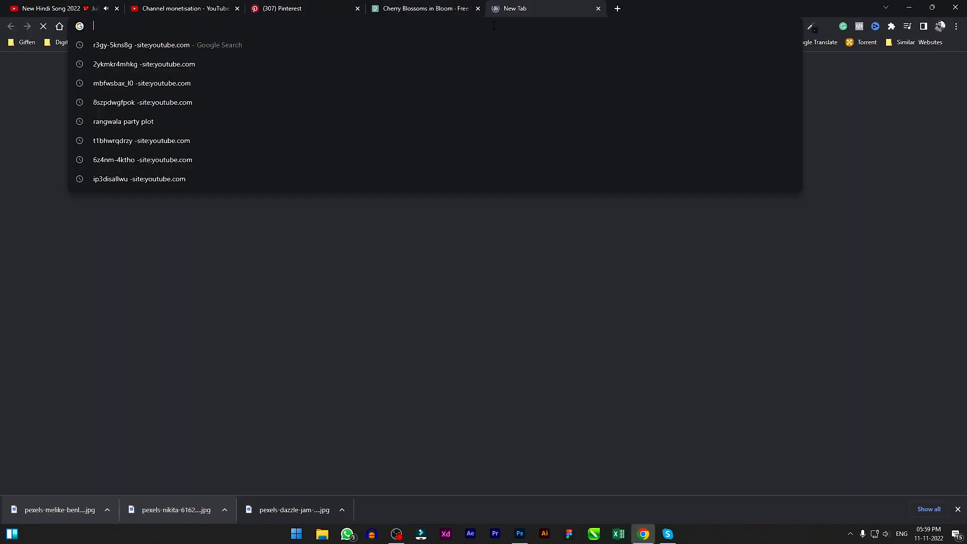
text(googl)
key(Return)
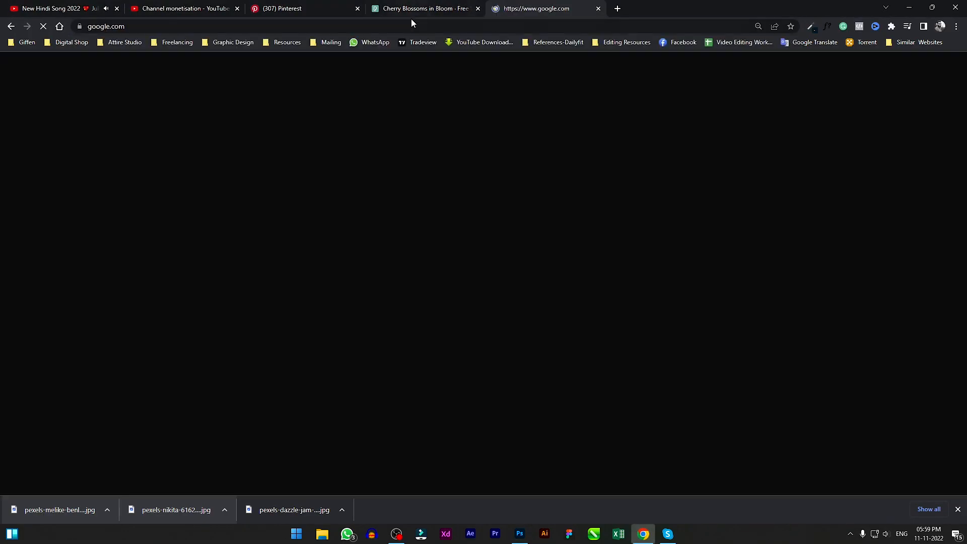
text(texture)
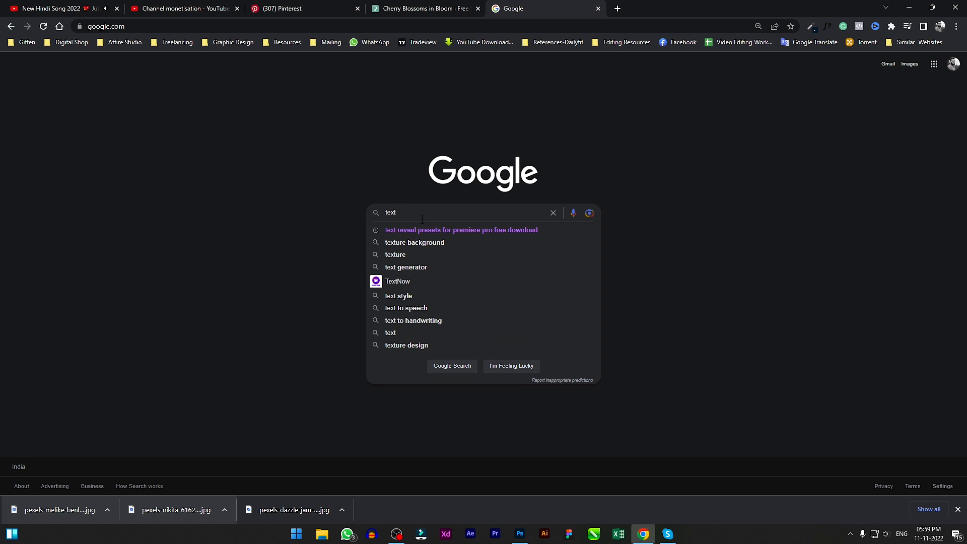
key(Return)
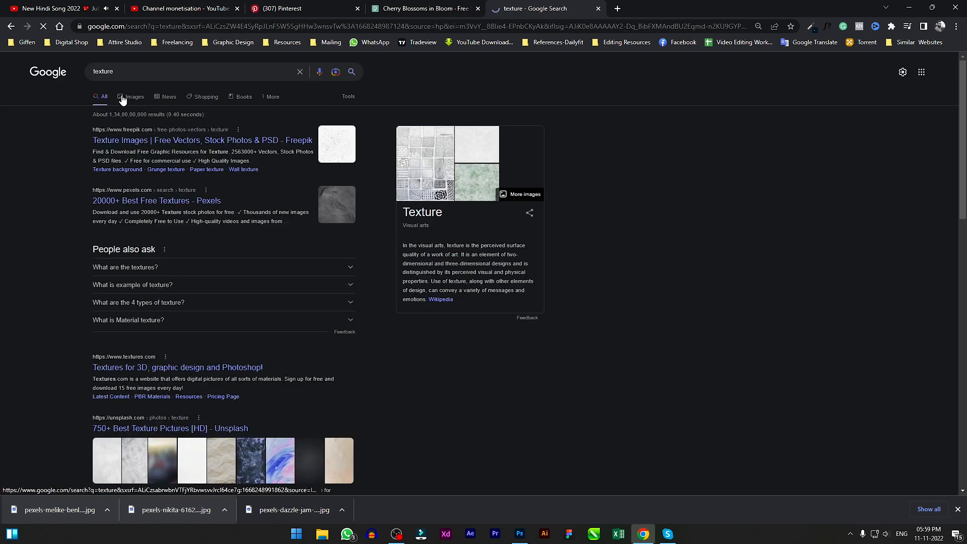
click(123, 97)
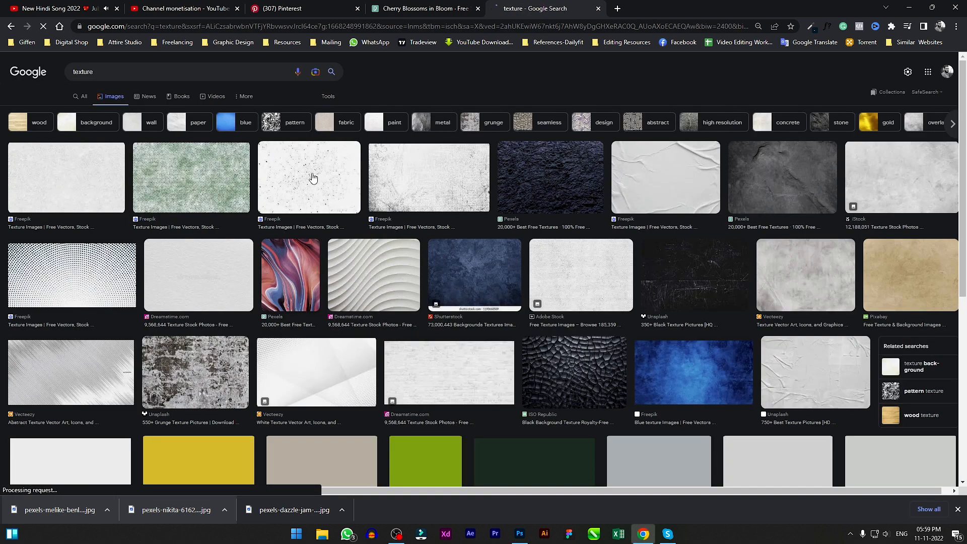
Step: Open Freepik's creased white poster texture at full size in its own tab, copy the image and switch back to Photoshop
click(87, 178)
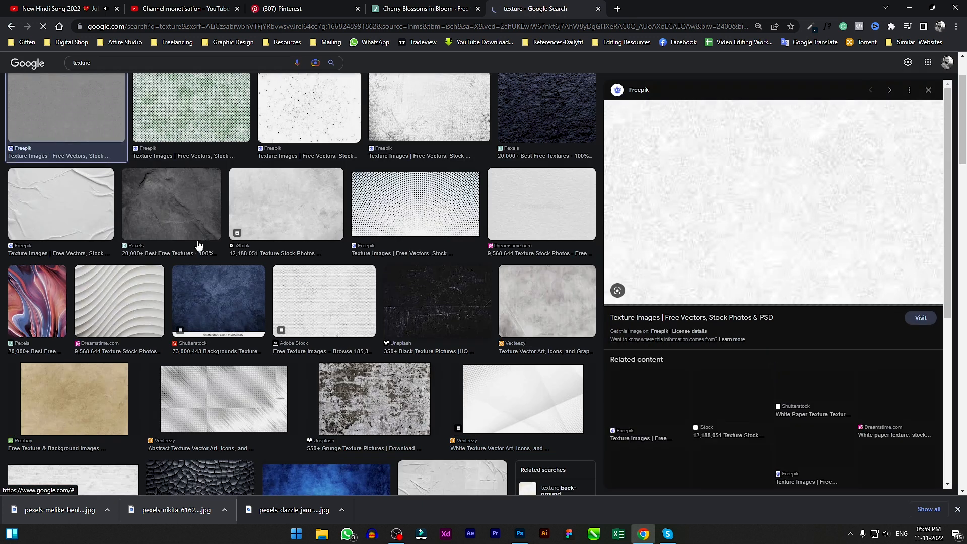
click(79, 209)
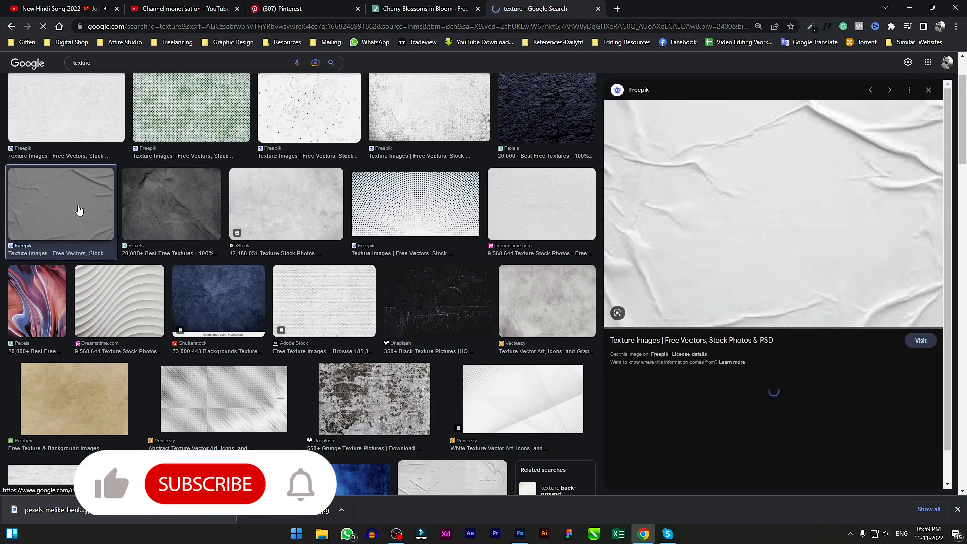
right_click(753, 180)
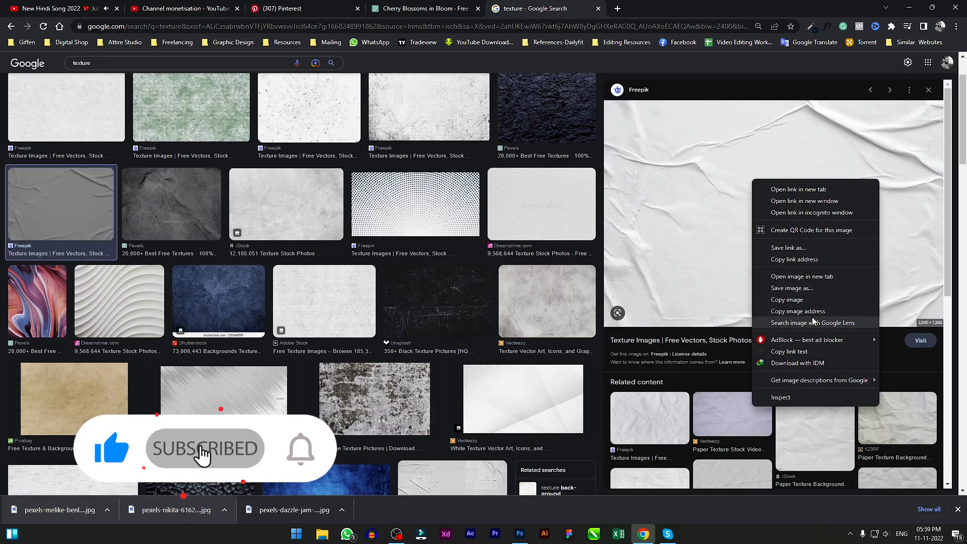
click(812, 280)
click(658, 6)
right_click(452, 191)
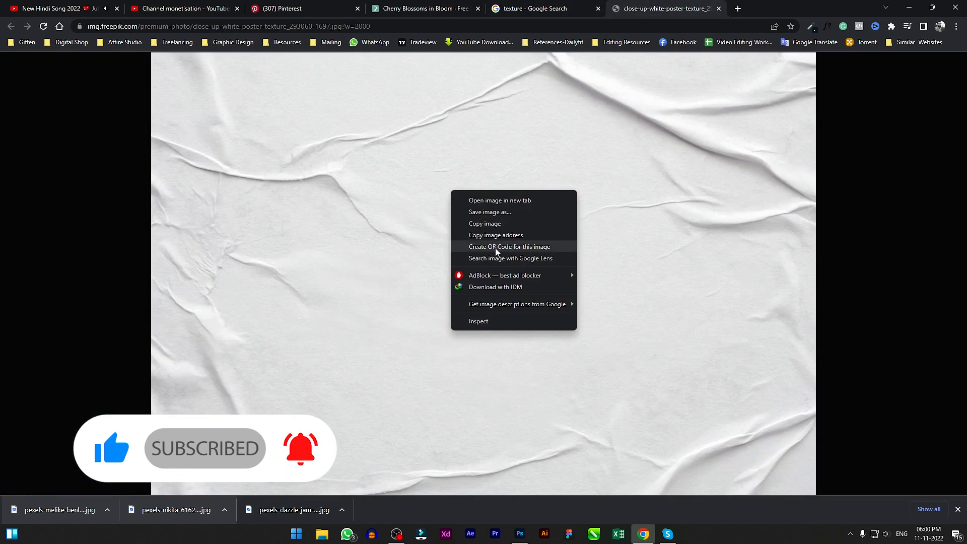
click(502, 224)
click(520, 533)
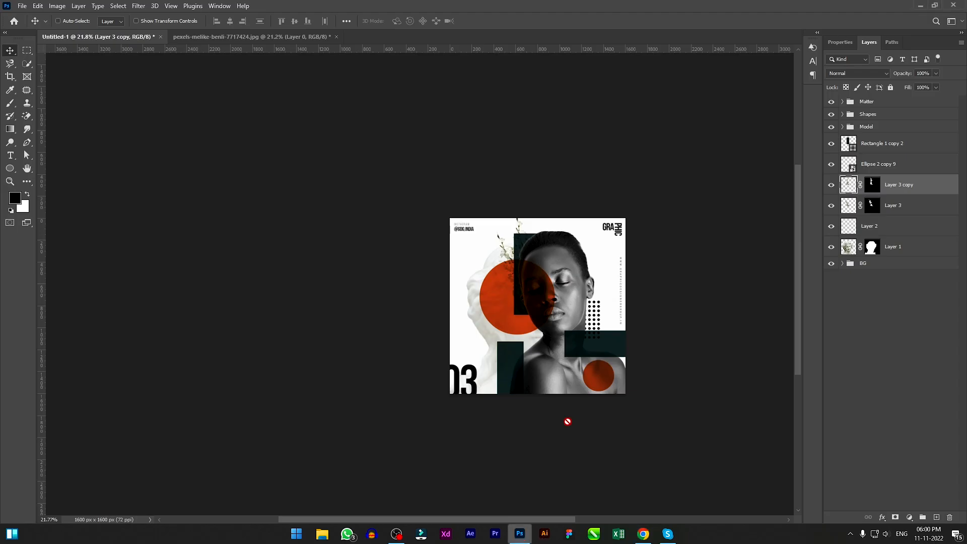
Step: Paste the creased white paper texture into the poster and enlarge it to cover the whole canvas
key(ctrl+v)
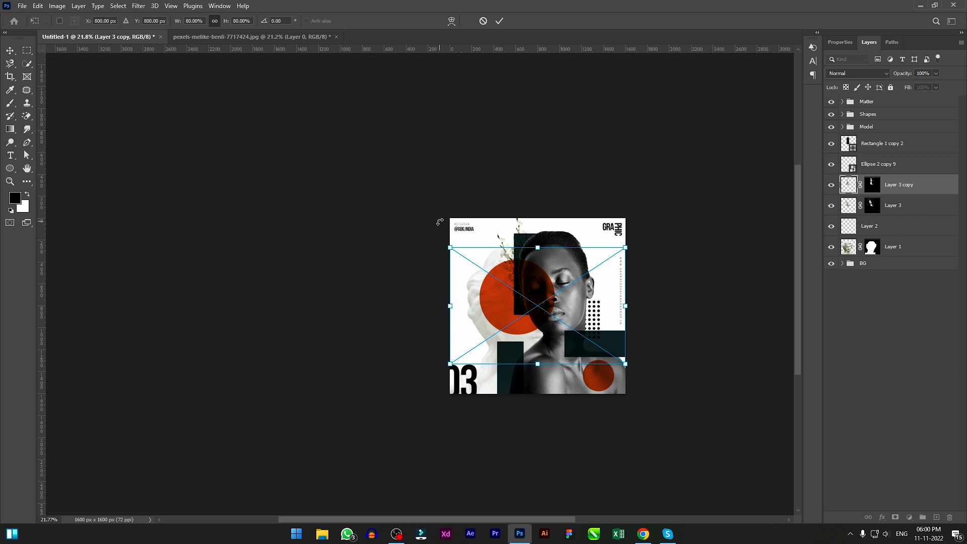
drag(538, 363, 551, 439)
drag(546, 354, 574, 316)
key(Return)
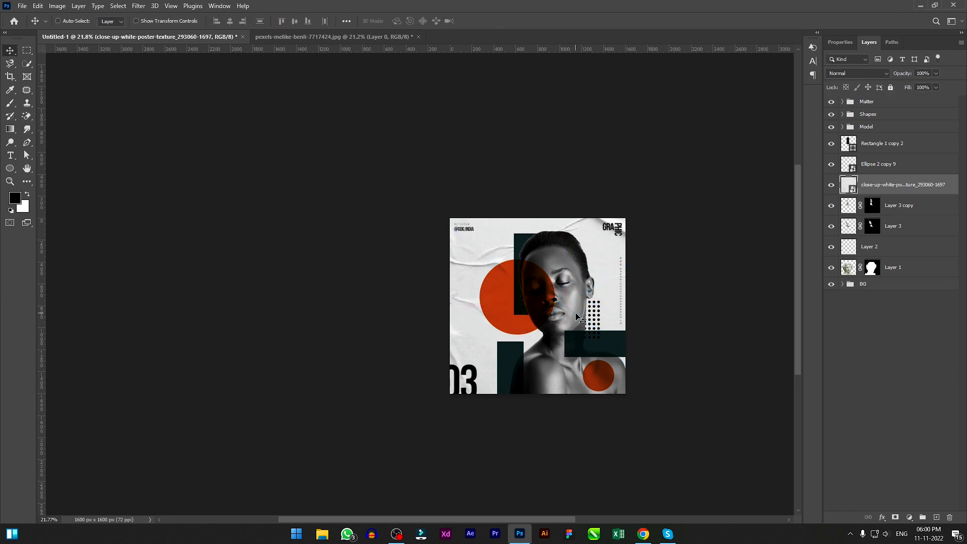
scroll(578, 316, up, 5)
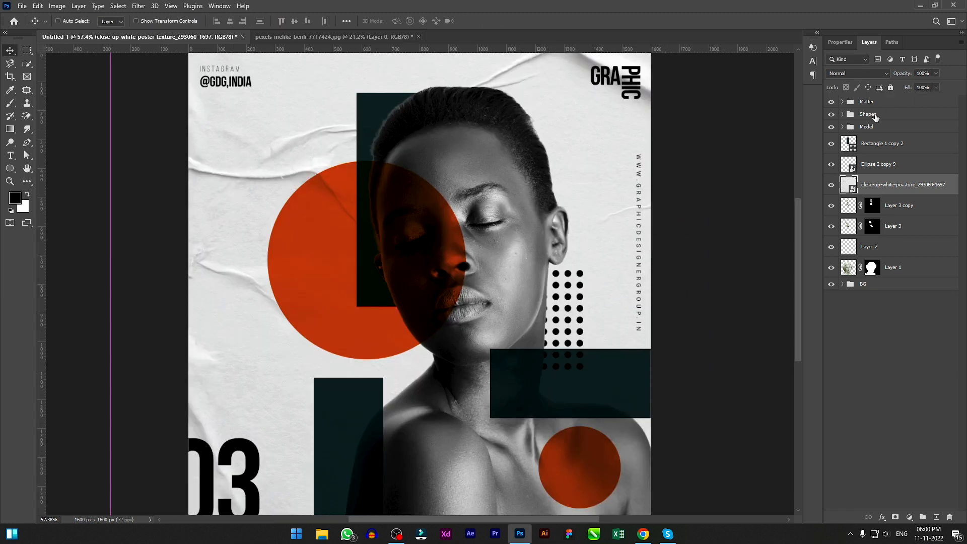
Step: Move the paper texture layer below Layer 2, just above the statue, and set its blend mode to Multiply
drag(878, 190, 876, 254)
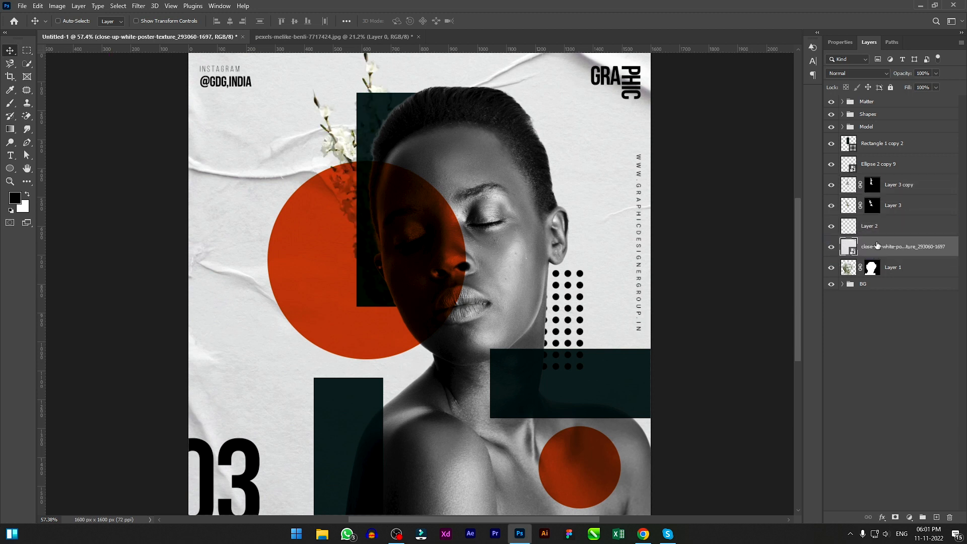
click(862, 75)
click(845, 113)
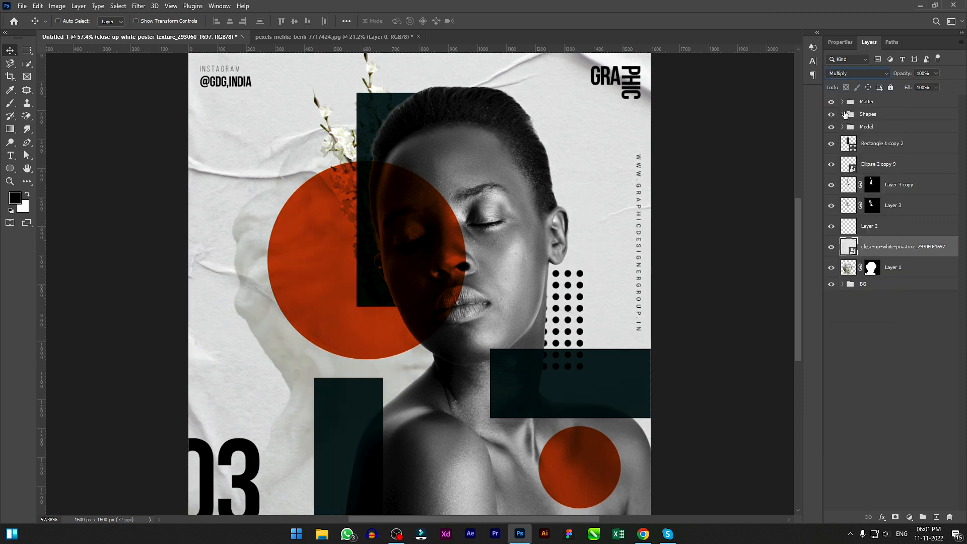
Step: Try other blend modes on the paper texture, including Darker Color
key(shift+plus)
key(shift+plus)
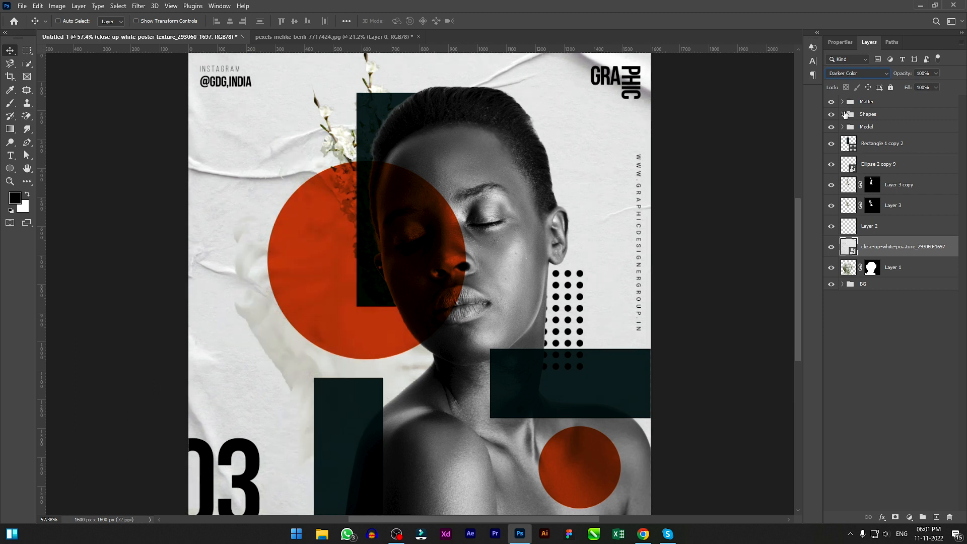
key(shift+plus)
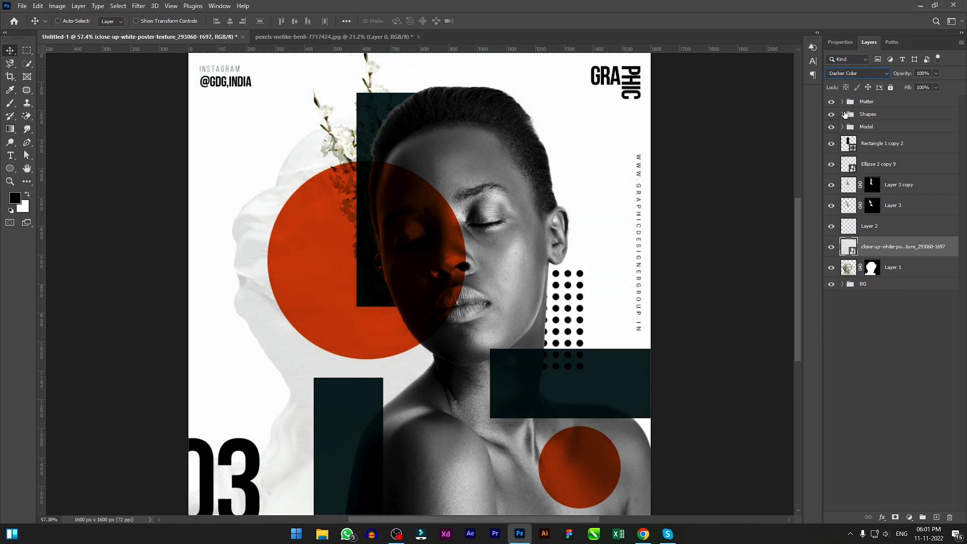
key(shift+plus)
Step: Place the paper texture beneath the statue layer and raise the statue's fill to 100%
drag(889, 255, 892, 276)
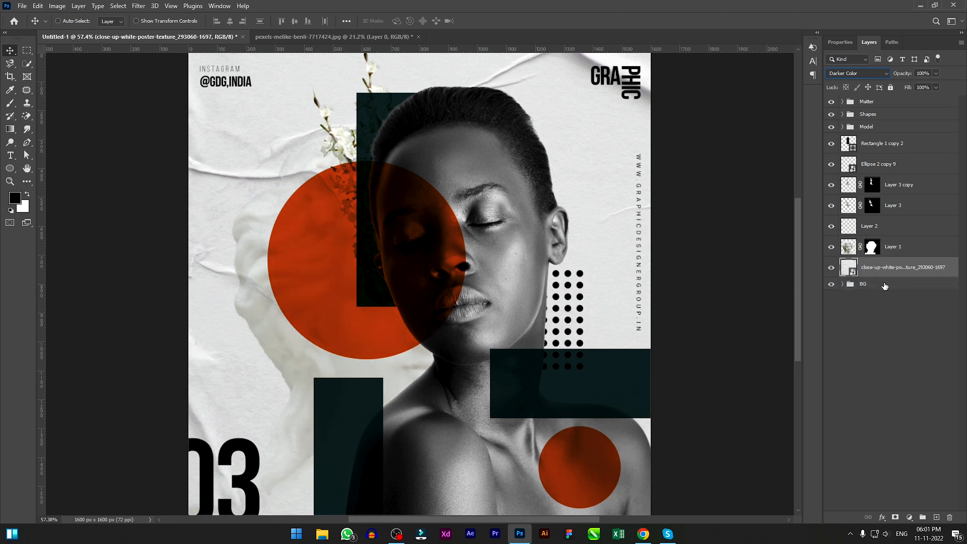
click(854, 249)
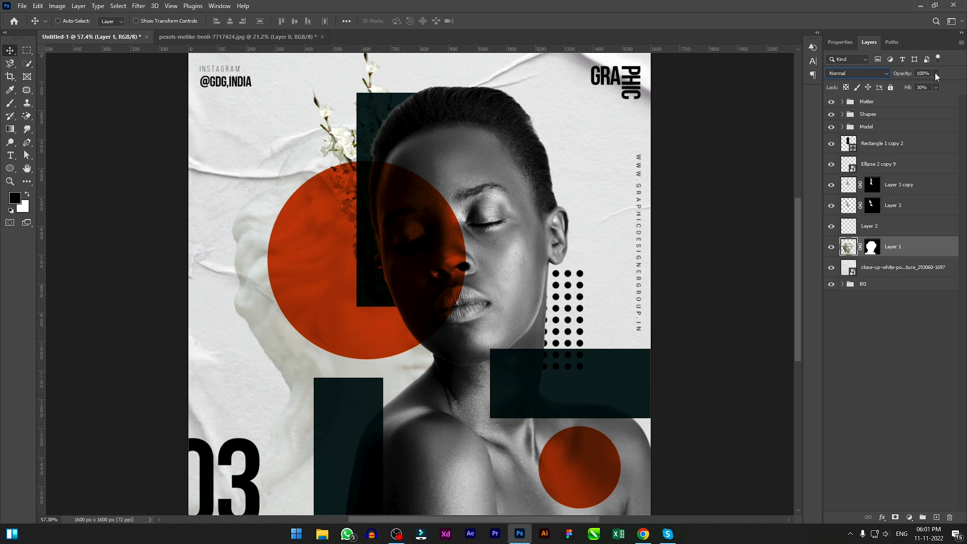
drag(926, 100, 964, 100)
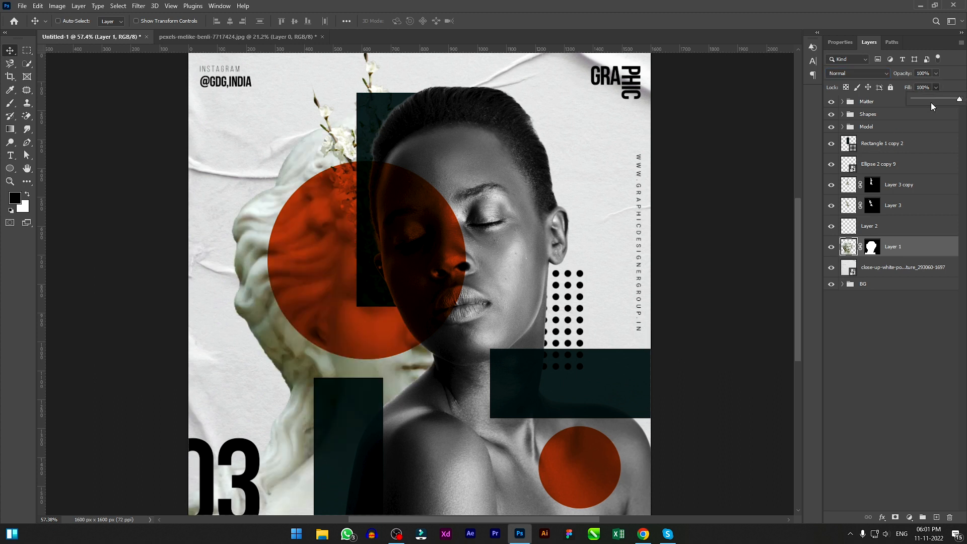
Step: Set the paper texture's blend mode to Multiply and its fill to 26%
click(850, 269)
click(859, 77)
click(853, 101)
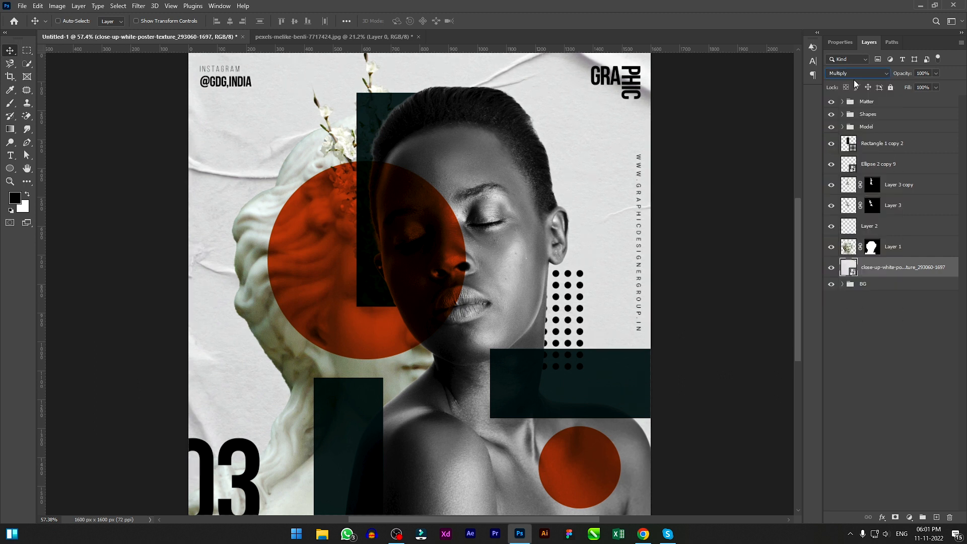
click(936, 87)
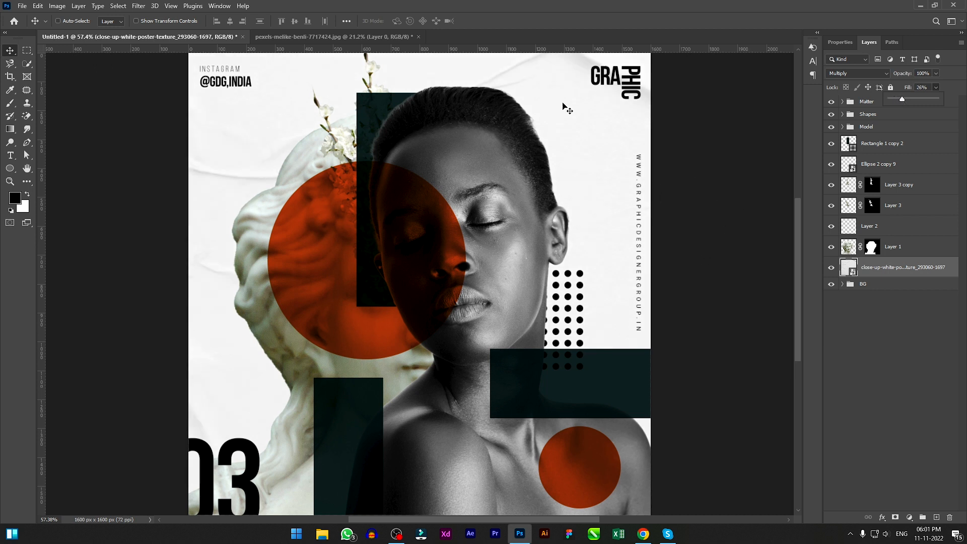
Step: Transform the paper texture, resizing and repositioning it so its creases spread across the poster background
scroll(571, 251, down, 3)
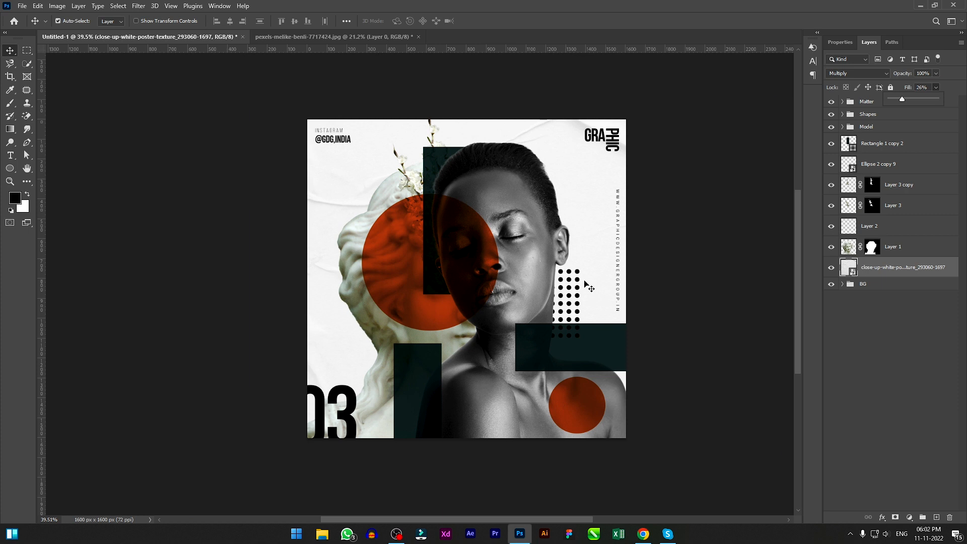
key(ctrl+t)
drag(514, 105, 515, 151)
drag(573, 204, 471, 174)
drag(409, 422, 410, 446)
drag(606, 210, 628, 225)
key(Return)
scroll(604, 226, up, 4)
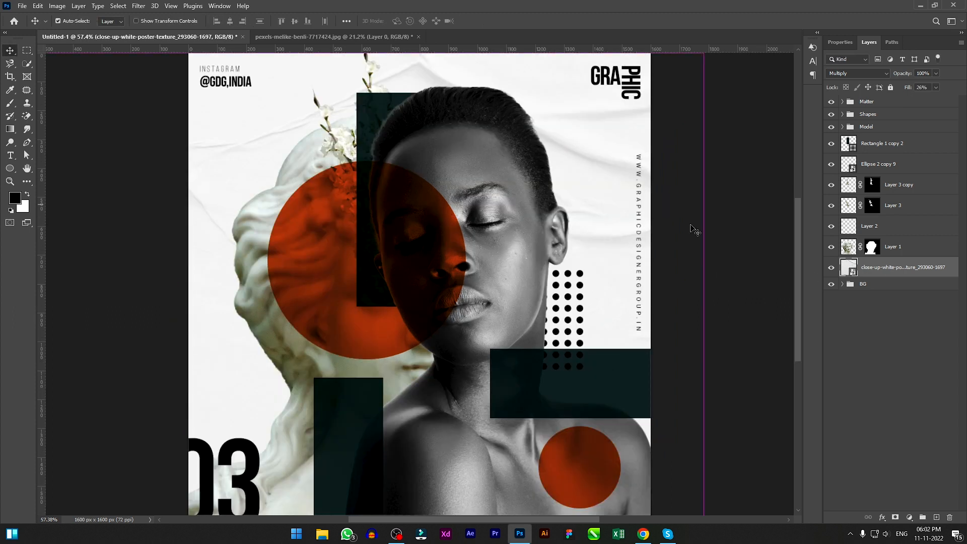
Step: Add a Black & White adjustment above the statue layer and clip it to the statue
click(855, 250)
click(909, 517)
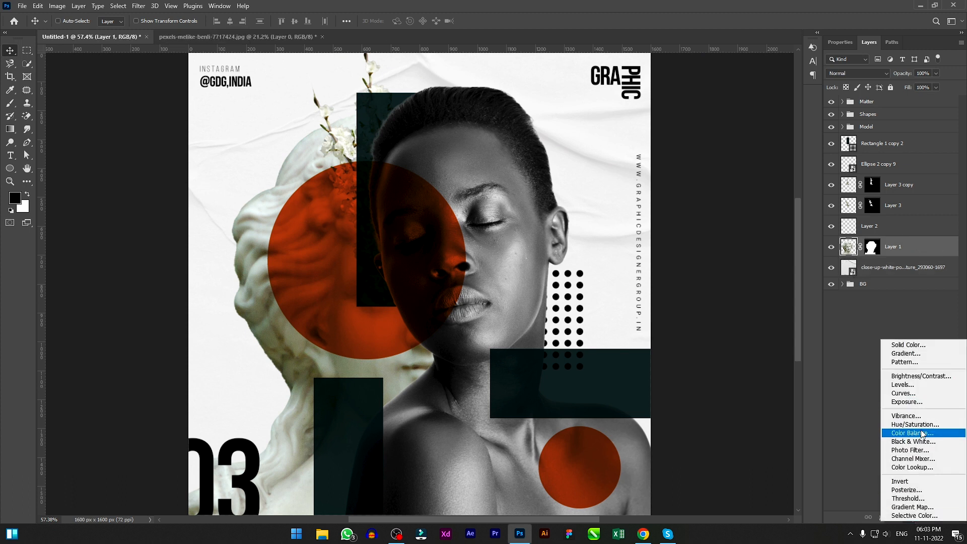
click(913, 442)
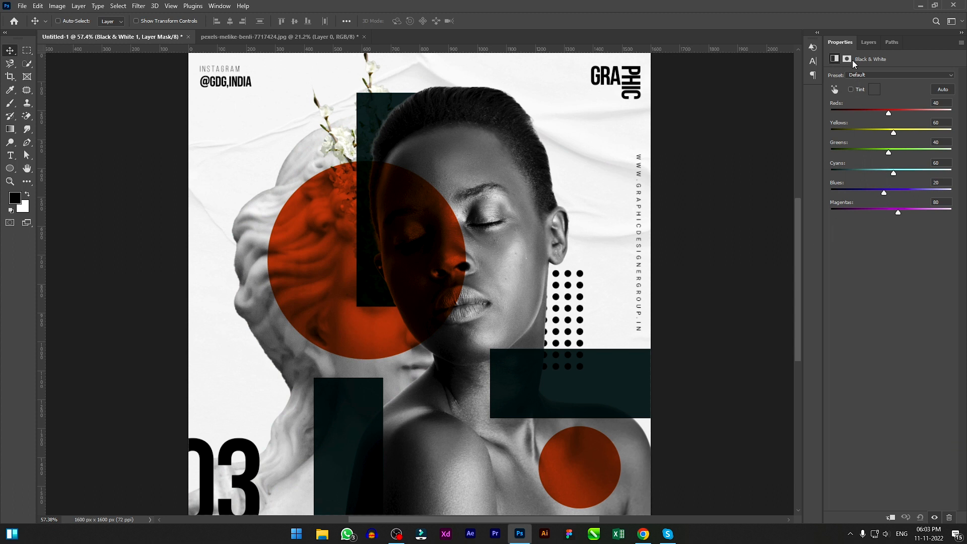
click(869, 42)
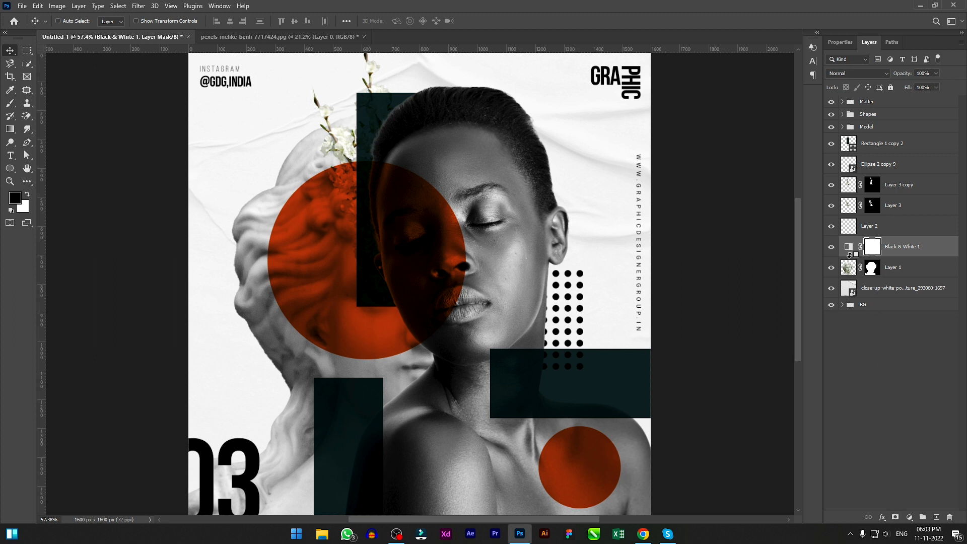
alt+click(850, 259)
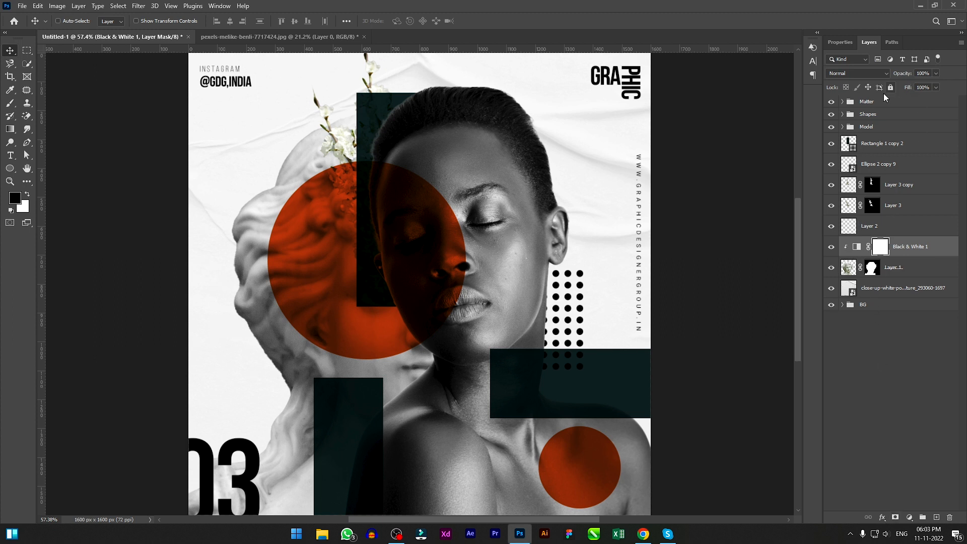
Step: Set the Black & White adjustment's blend mode to Screen, with fill and opacity at 100%
click(866, 74)
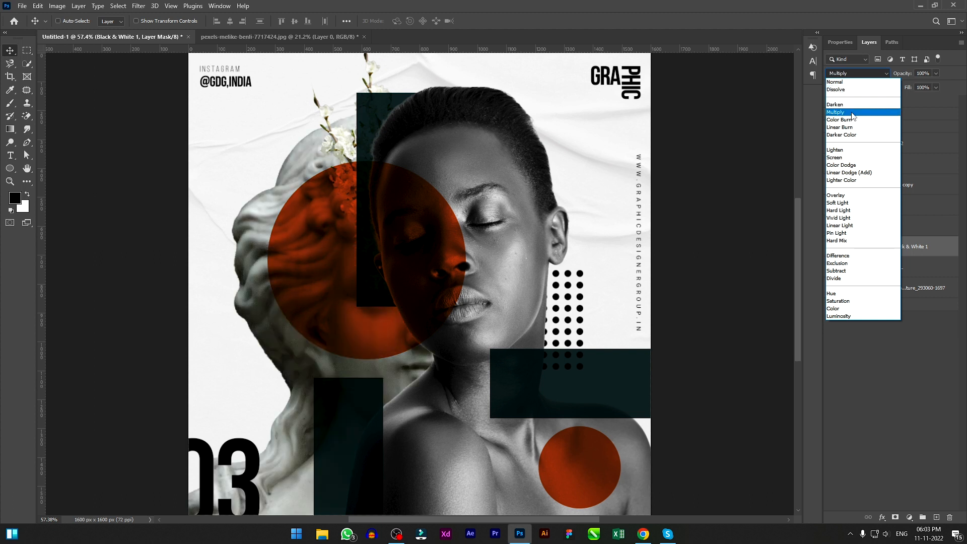
click(853, 158)
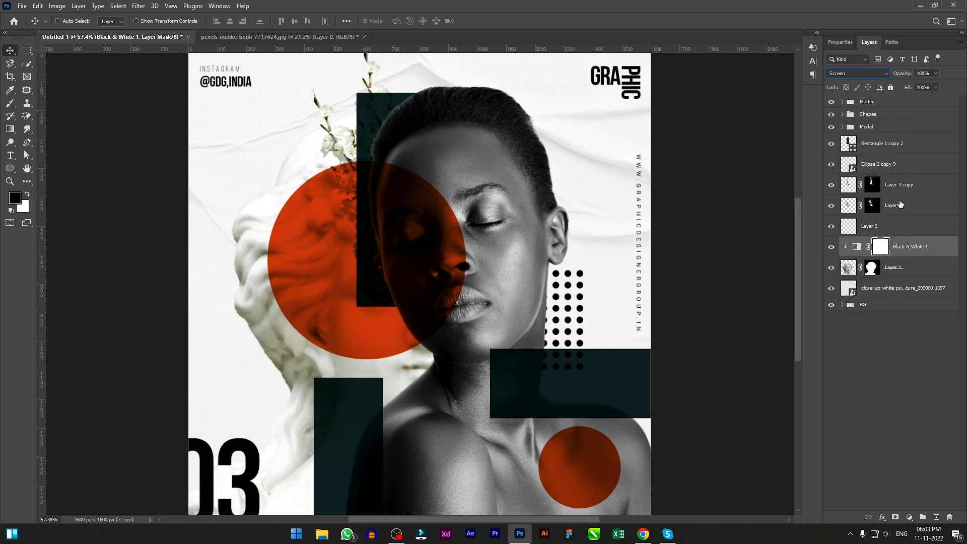
click(935, 88)
mouse_move(927, 97)
mouse_down()
mouse_move(905, 98)
mouse_move(937, 98)
mouse_up()
drag(909, 85, 936, 85)
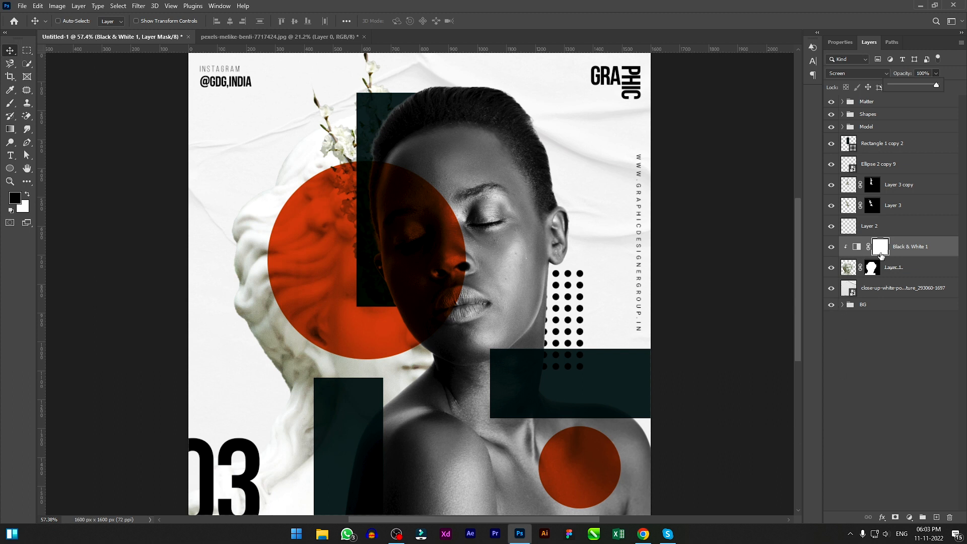
Step: Add a Hue/Saturation adjustment above the Black & White one with hue +67, saturation -50 and lightness +38
click(909, 517)
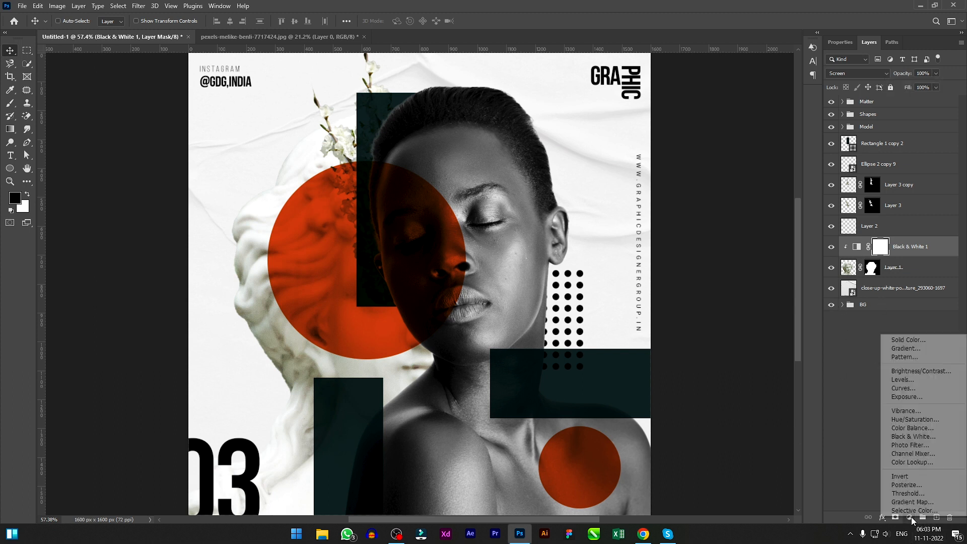
click(925, 420)
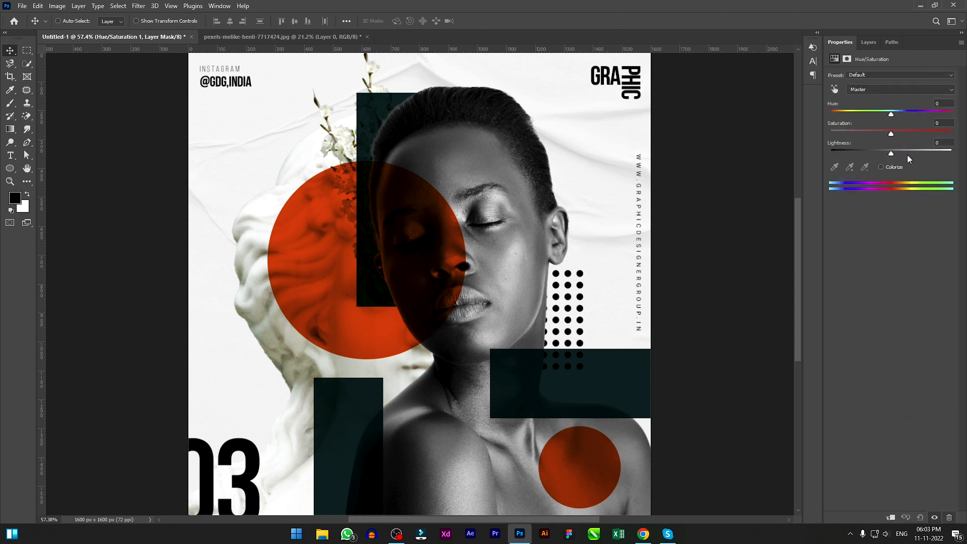
drag(891, 153, 861, 135)
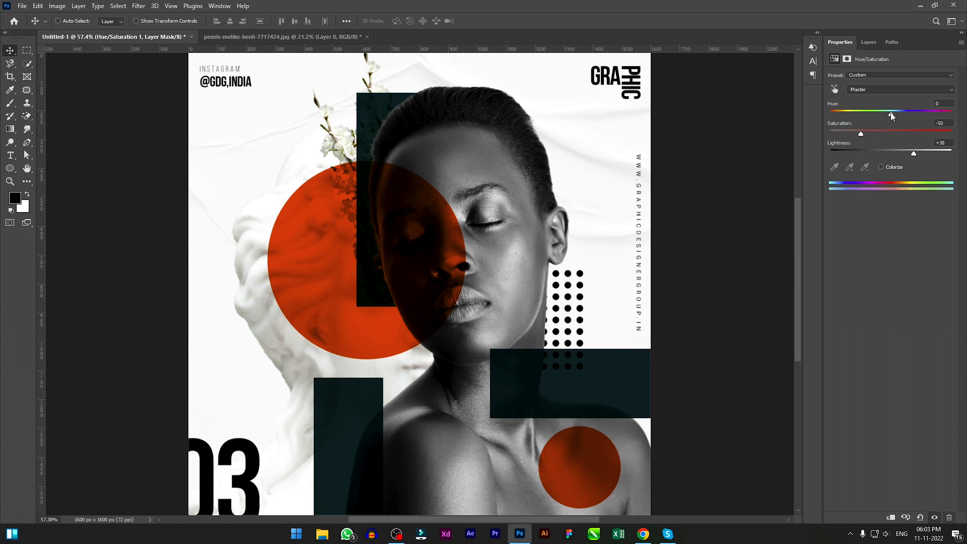
drag(891, 114, 927, 115)
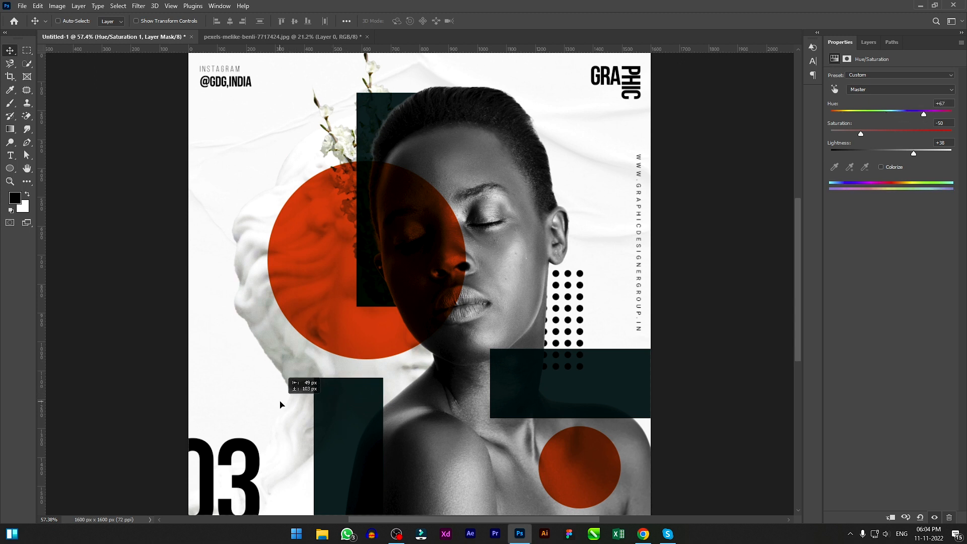
Step: Shift the statue slightly left behind the red circle, to about X -411 px and Y 183 px
drag(302, 366, 265, 359)
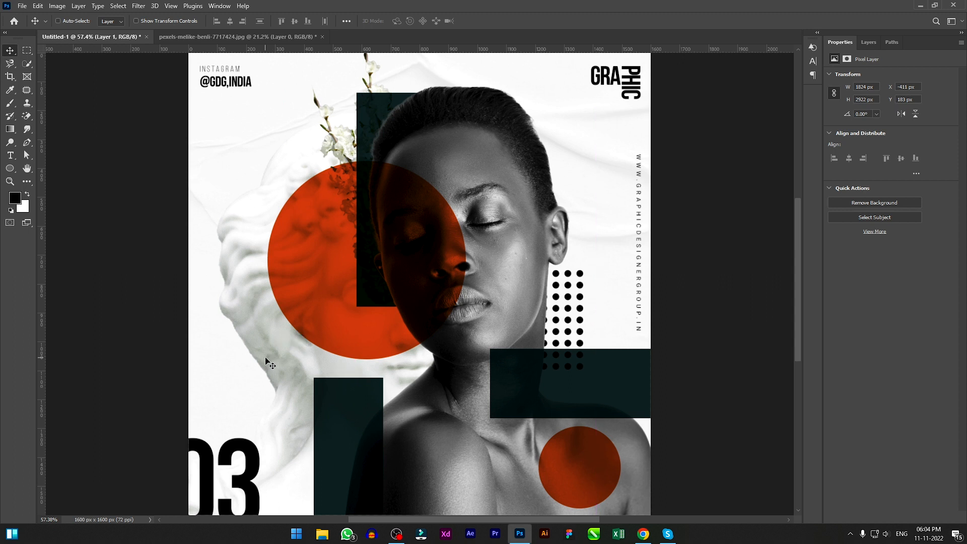
scroll(437, 348, down, 3)
scroll(530, 311, up, 2)
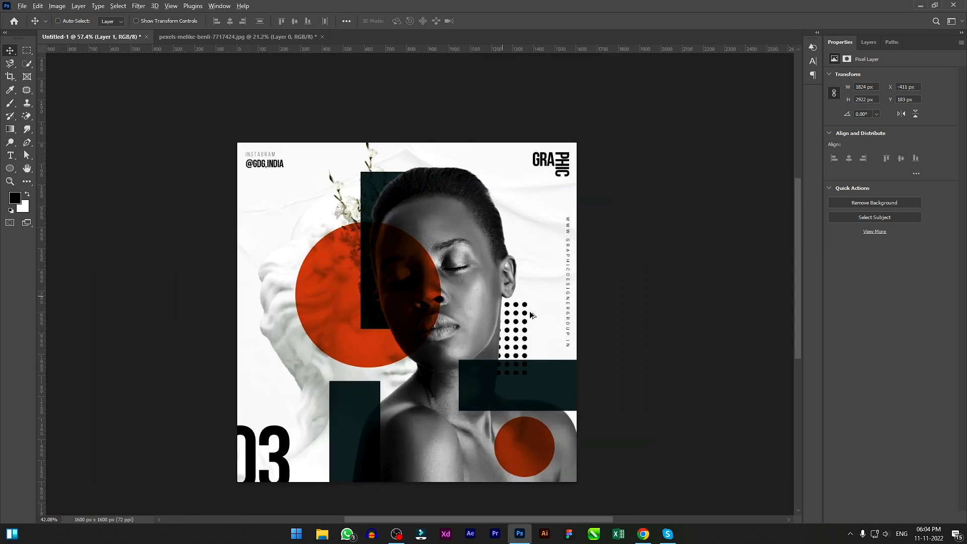
Step: Group the layers from Rectangle 1 copy 2 down to the statue and name the group "Artwork"
click(868, 43)
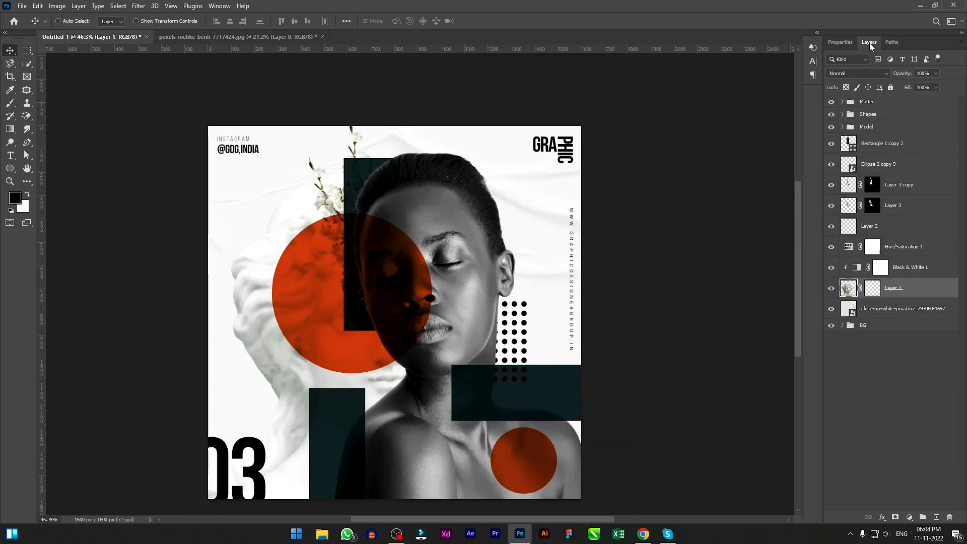
click(886, 143)
shift+click(917, 293)
key(ctrl+g)
double_click(865, 139)
text(Artwork)
key(Return)
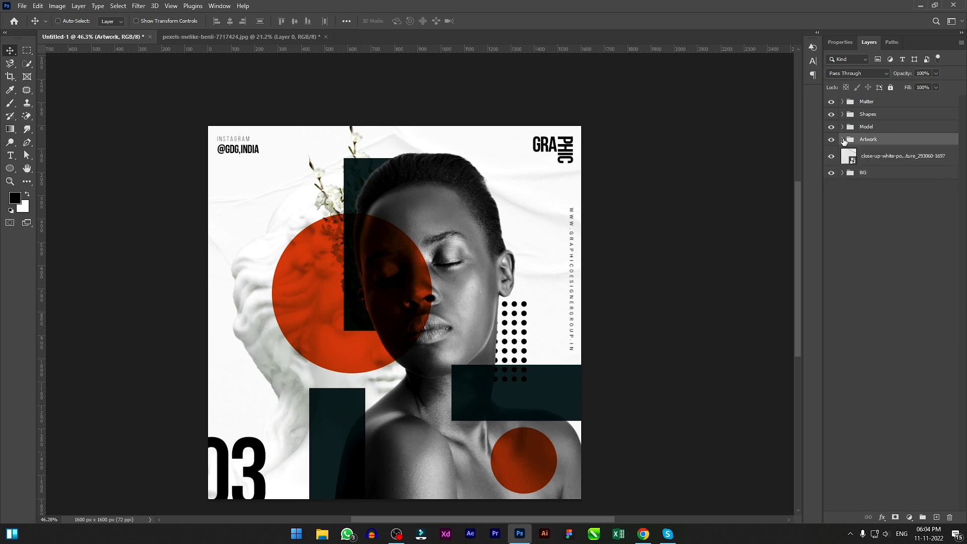
Step: Inside the Artwork group, group the statue with its two adjustment layers and name the group "ClayArt"
click(842, 139)
click(904, 259)
shift+click(922, 301)
key(ctrl+g)
double_click(878, 255)
text(ClayArt)
key(Return)
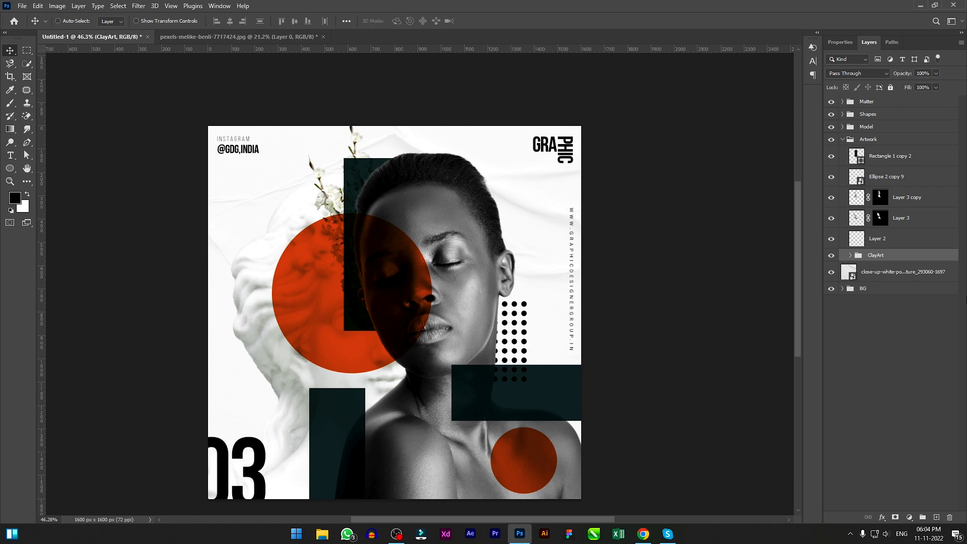
click(896, 160)
shift+click(906, 240)
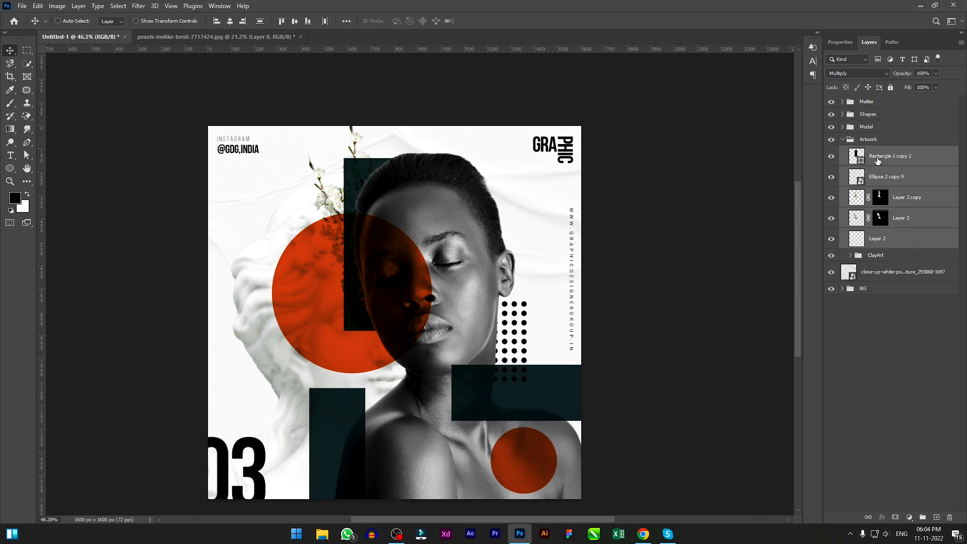
key(ctrl+g)
Step: Collapse the Artwork group and move the paper texture layer into the BG group
click(842, 139)
click(853, 173)
click(842, 173)
drag(878, 156, 880, 180)
click(842, 152)
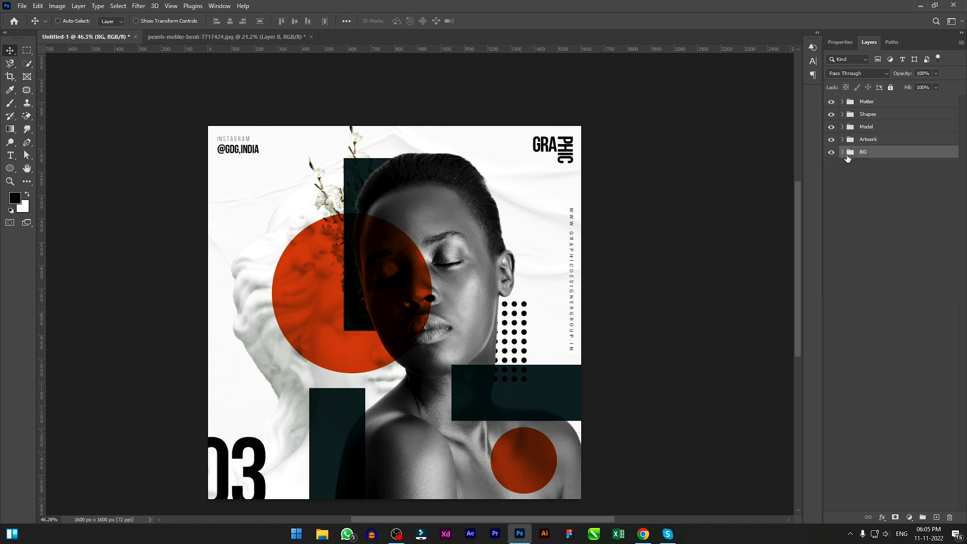
Step: Change the colour of the BG group's Color Fill layer to a pale pink
click(843, 153)
double_click(853, 194)
mouse_move(695, 310)
mouse_down()
mouse_move(698, 243)
mouse_move(664, 262)
mouse_move(641, 253)
mouse_move(652, 255)
mouse_up()
key(Return)
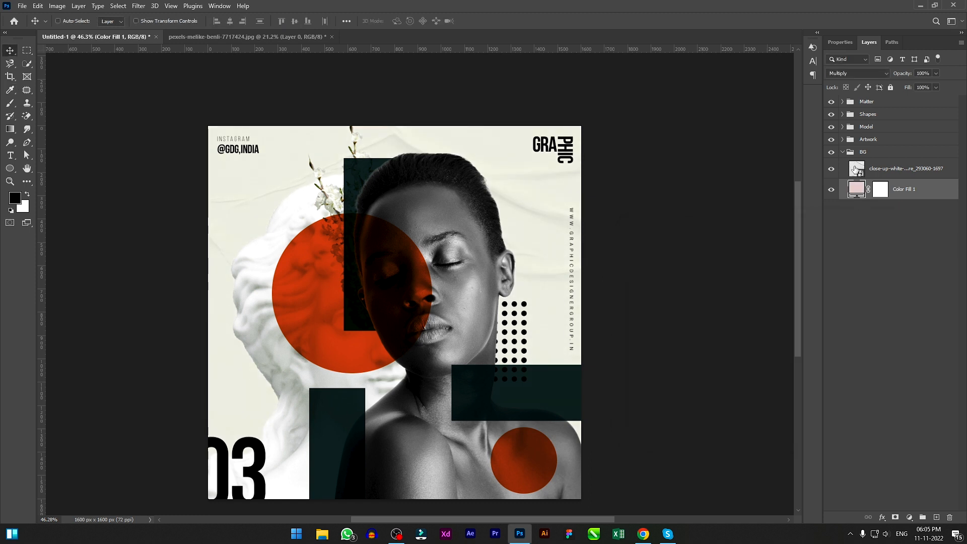
Step: Clip the Hue/Saturation adjustment in the ClayArt group to the statue so it stops affecting the background
click(901, 168)
click(843, 139)
click(861, 249)
click(850, 255)
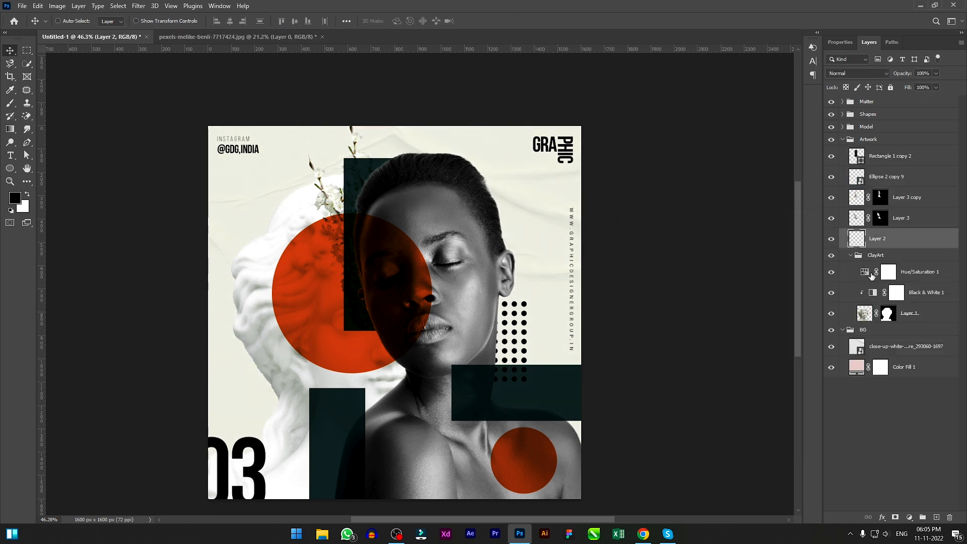
click(869, 274)
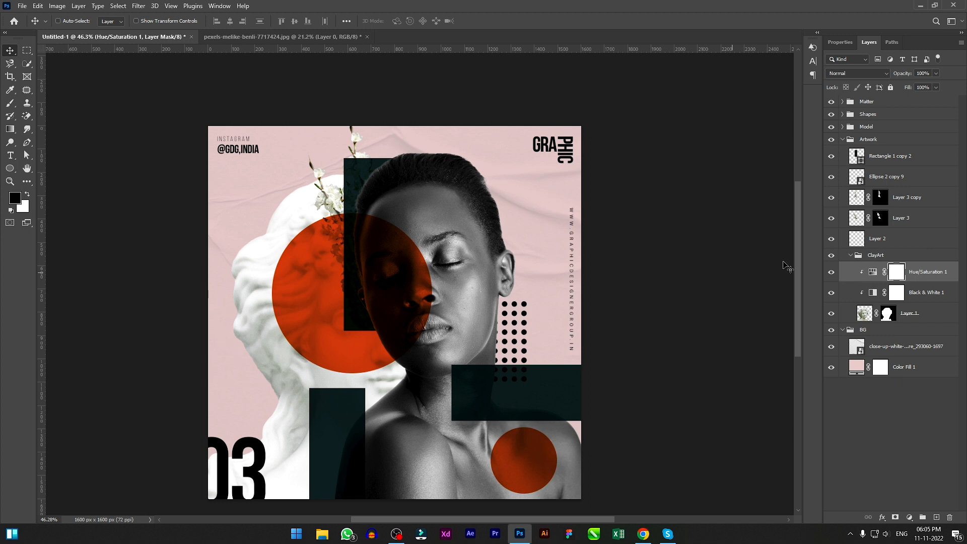
Step: Collapse the ClayArt and Artwork groups and change the BG group's Color Fill to a pale green
click(850, 256)
click(842, 139)
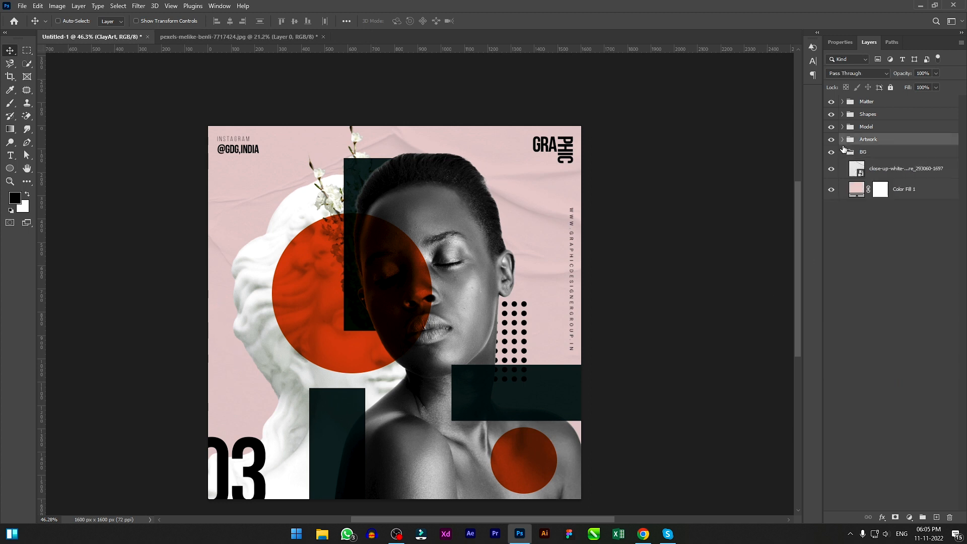
double_click(856, 189)
drag(775, 350, 775, 344)
drag(654, 254, 647, 250)
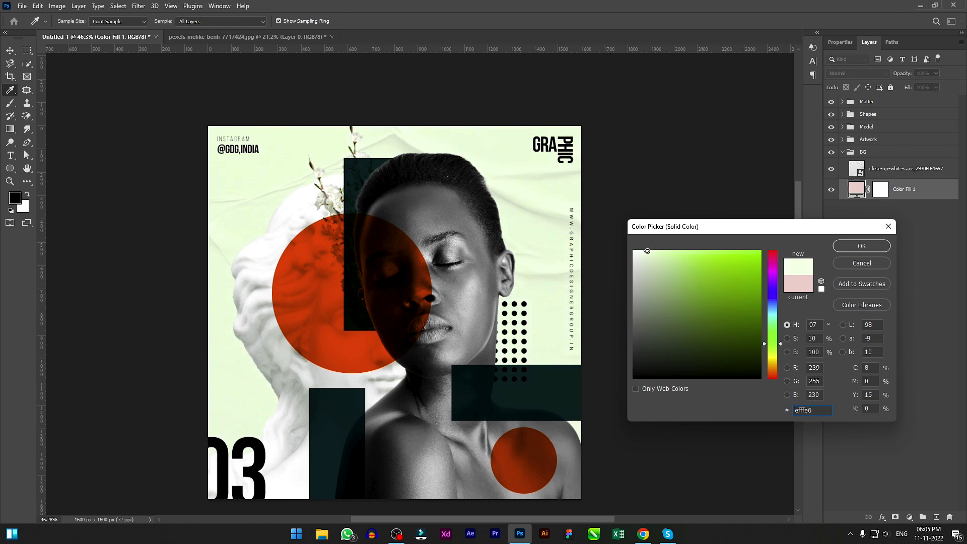
click(861, 246)
scroll(692, 272, up, 2)
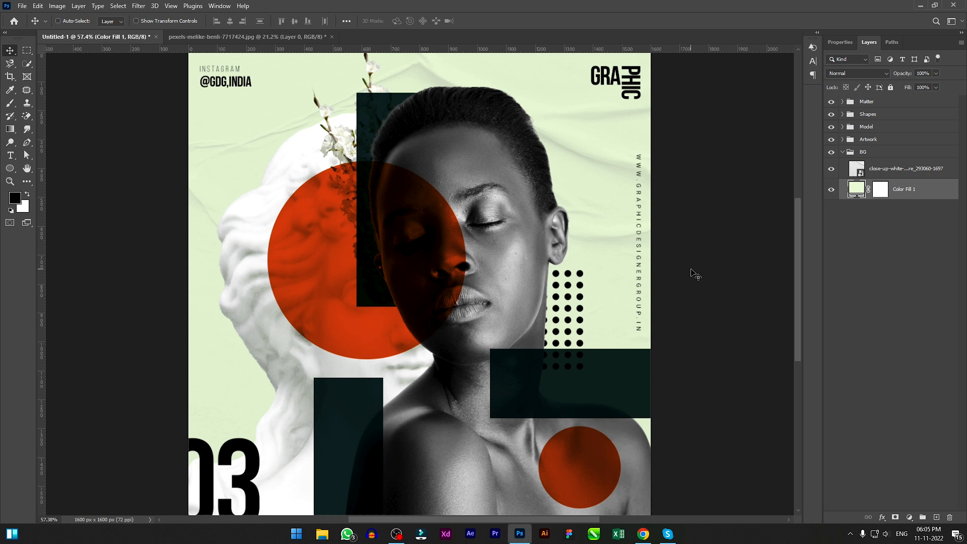
click(10, 155)
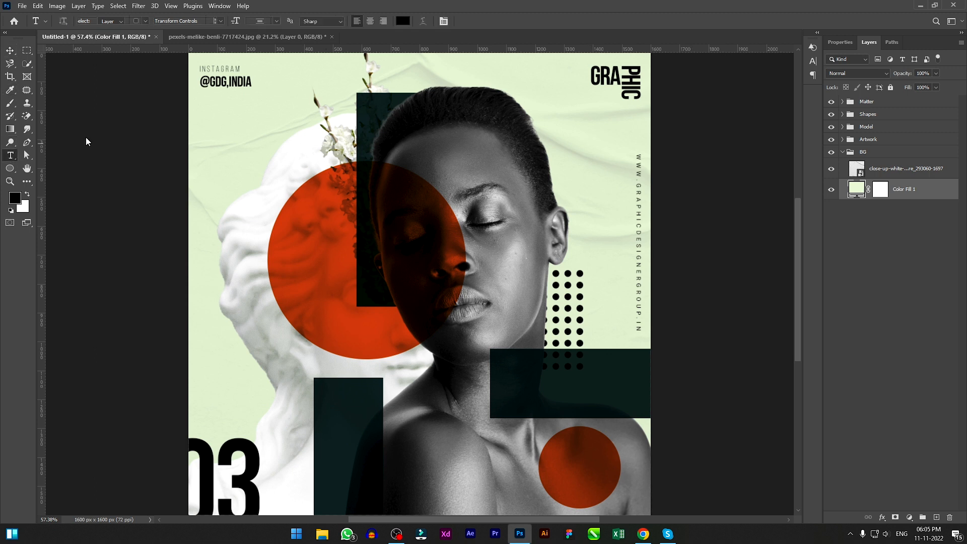
click(226, 82)
click(481, 21)
key(v)
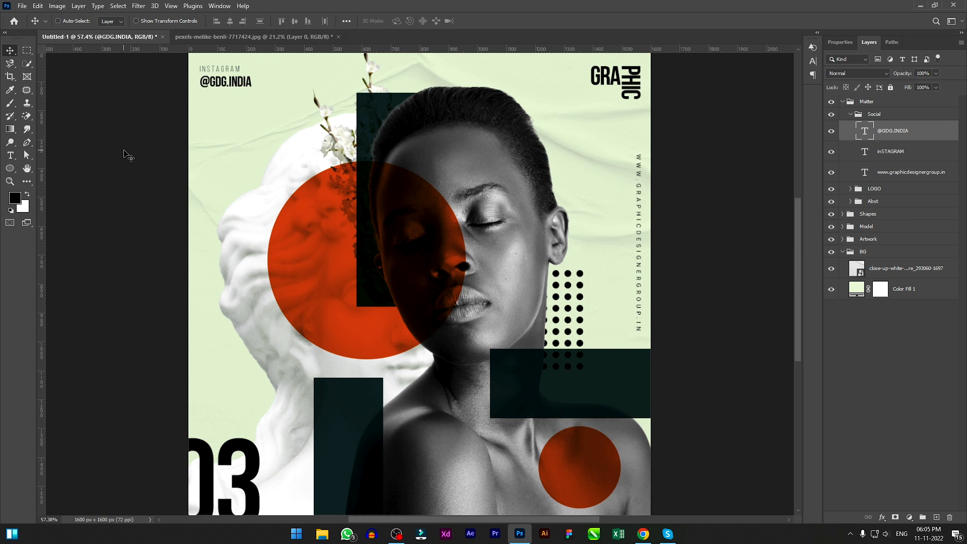
Step: Switch to Chrome and review the reference deconstruction poster on Pinterest
key(alt+Tab)
click(284, 6)
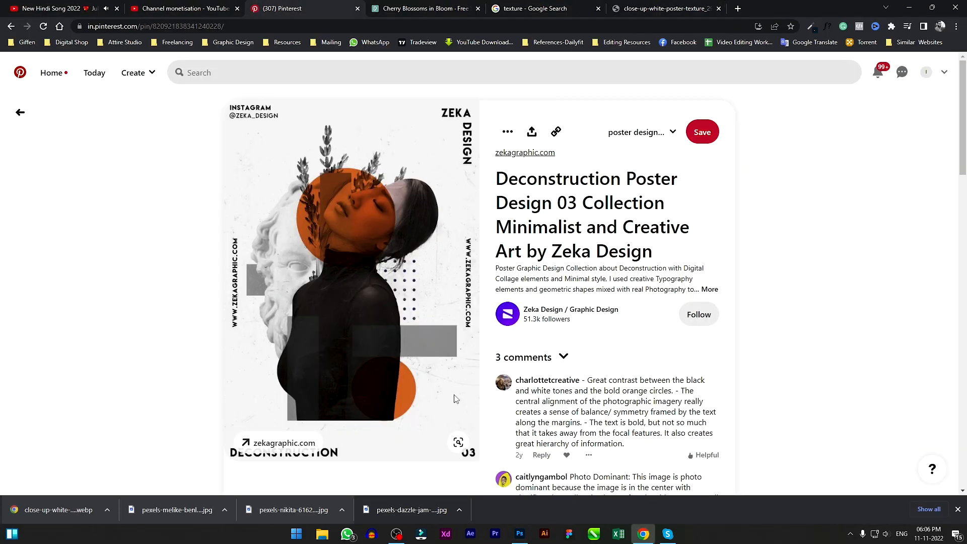
key(alt+Tab)
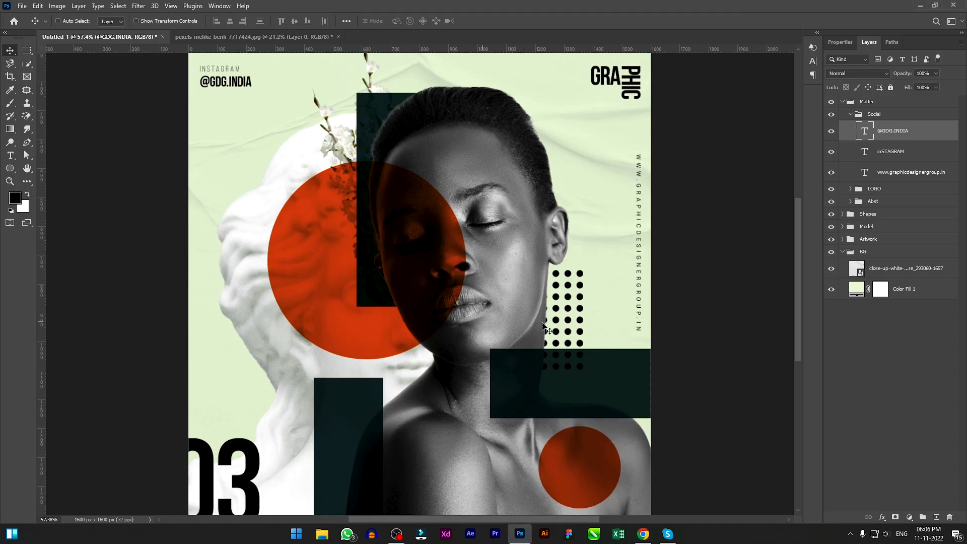
Step: In Chrome, copy the white texture image with black speckles from the Google Images texture results
click(643, 535)
click(498, 9)
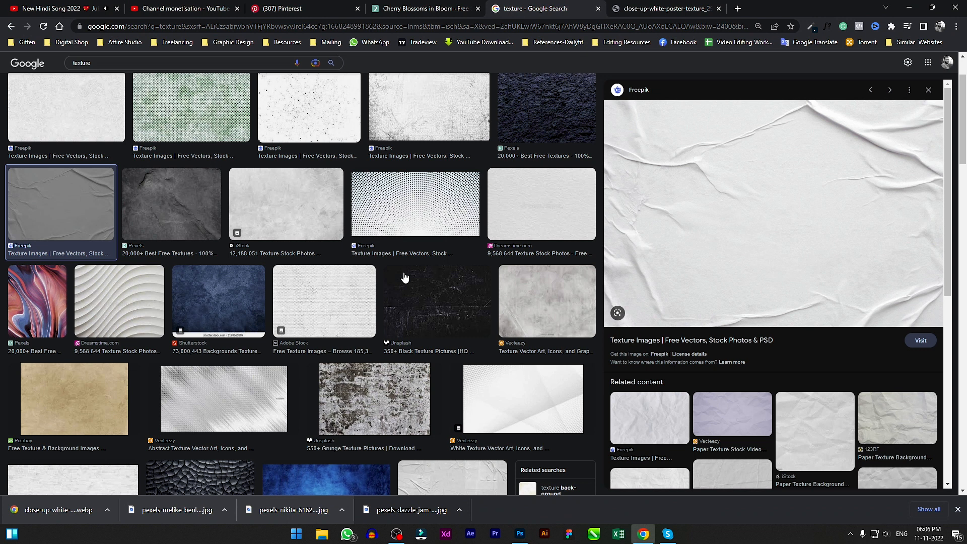
click(309, 115)
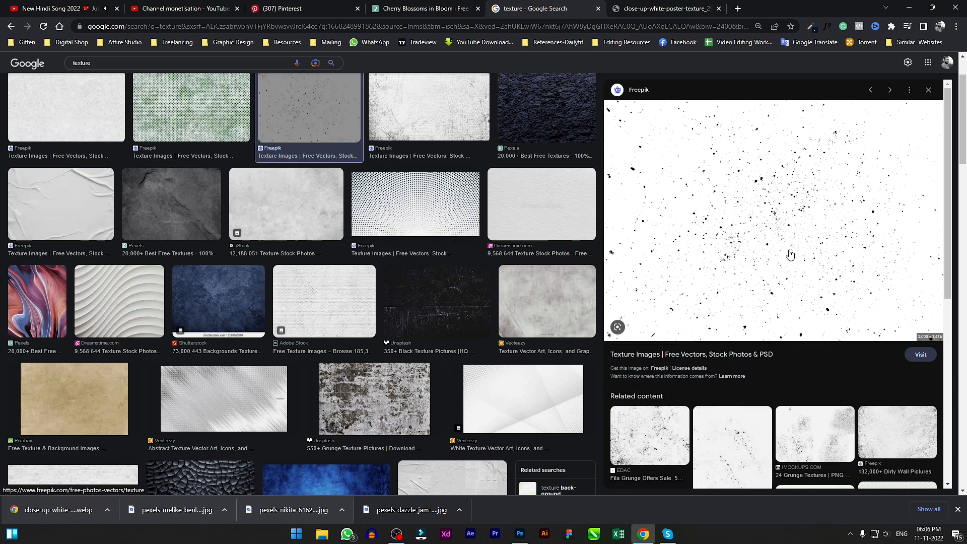
right_click(780, 207)
click(831, 327)
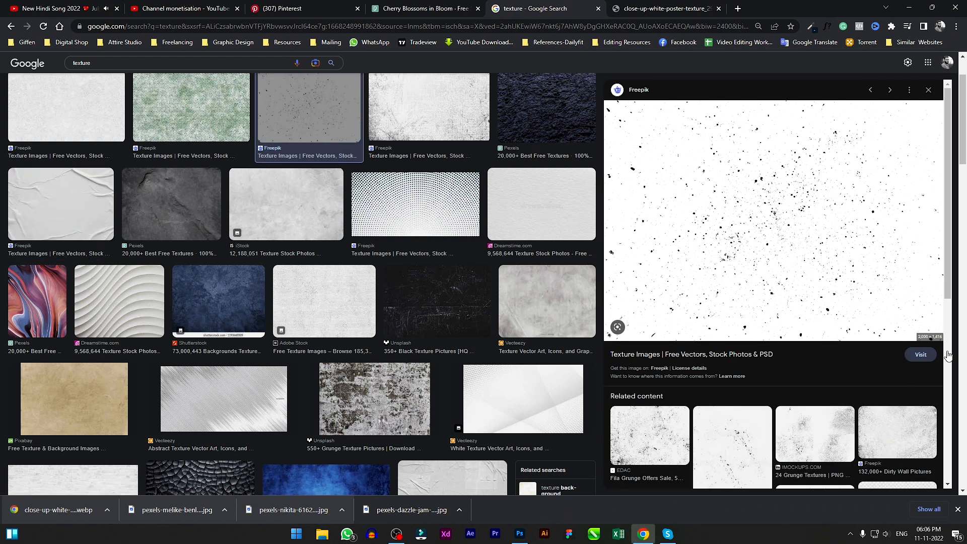
Step: Back in Photoshop, paste the speckled texture above the paper texture in the BG group and reposition it over the poster
key(alt+Tab)
click(890, 273)
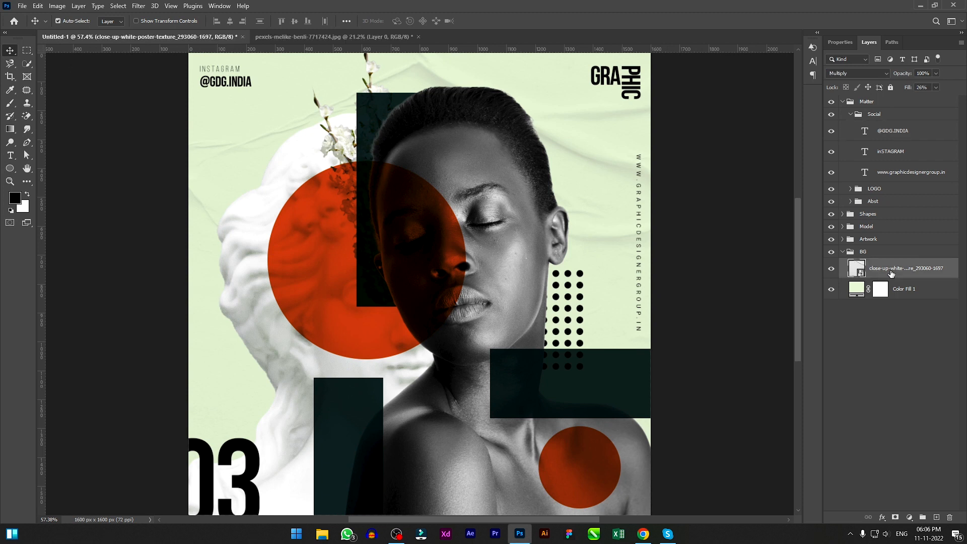
key(ctrl+v)
key(alt+Tab)
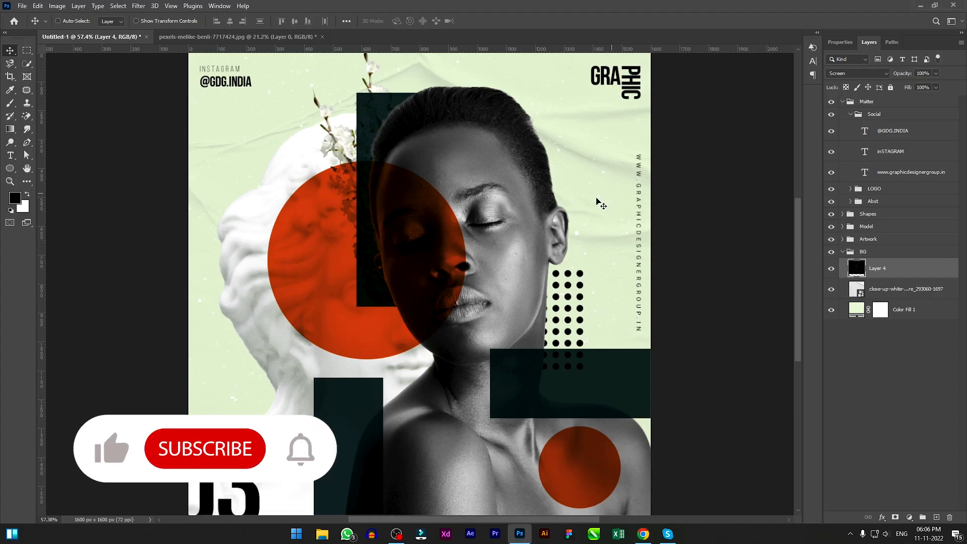
drag(605, 119, 605, 144)
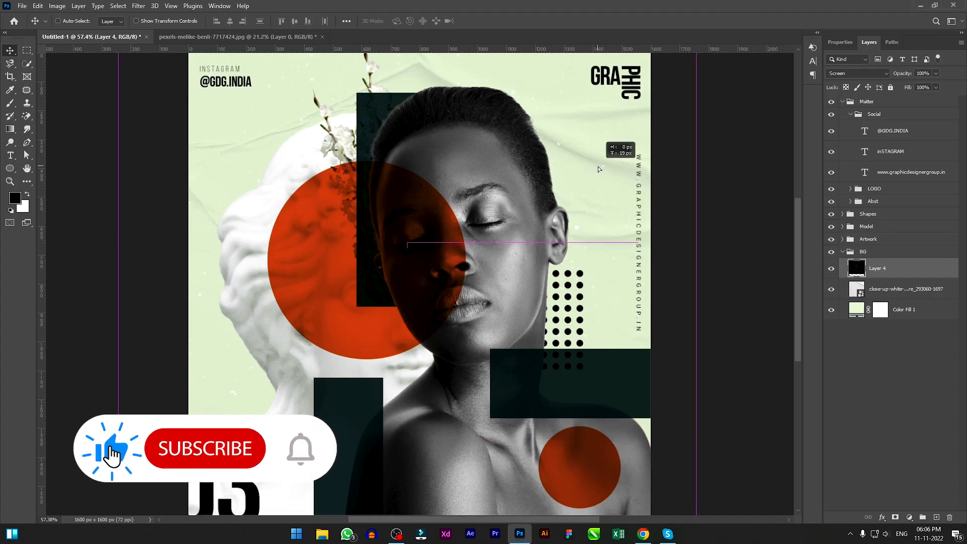
Step: Set the speckled texture layer to Multiply blending with 10% opacity
click(856, 73)
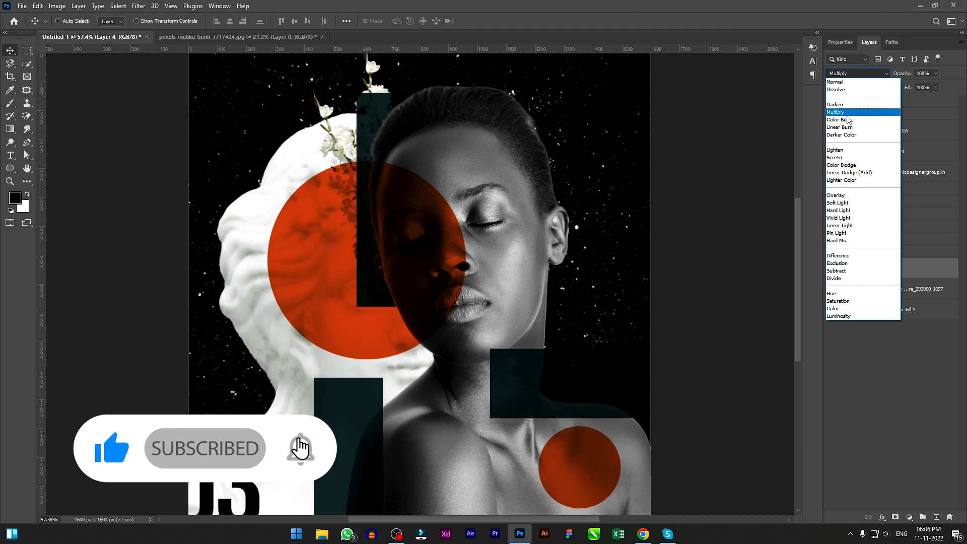
click(848, 112)
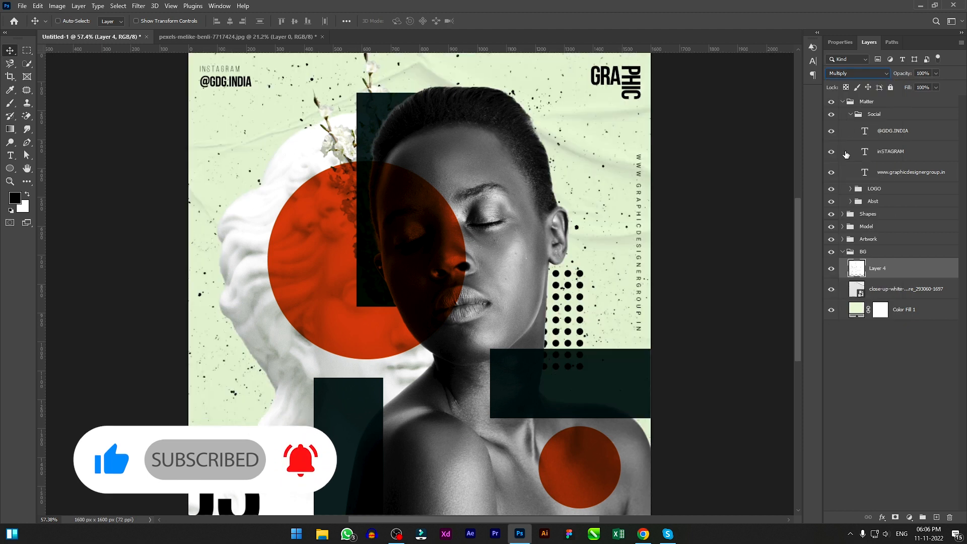
click(936, 74)
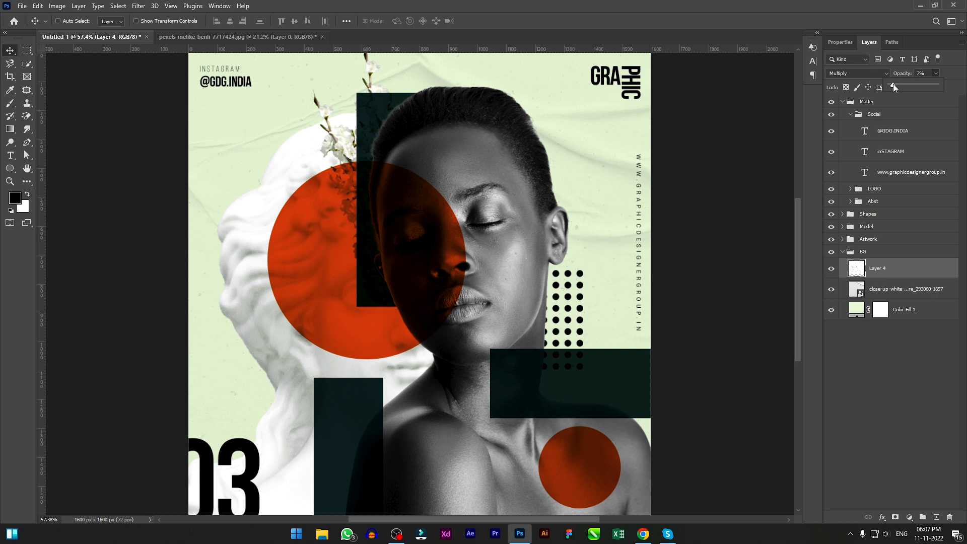
drag(896, 82, 894, 82)
click(725, 222)
key(ctrl+1)
key(ctrl+0)
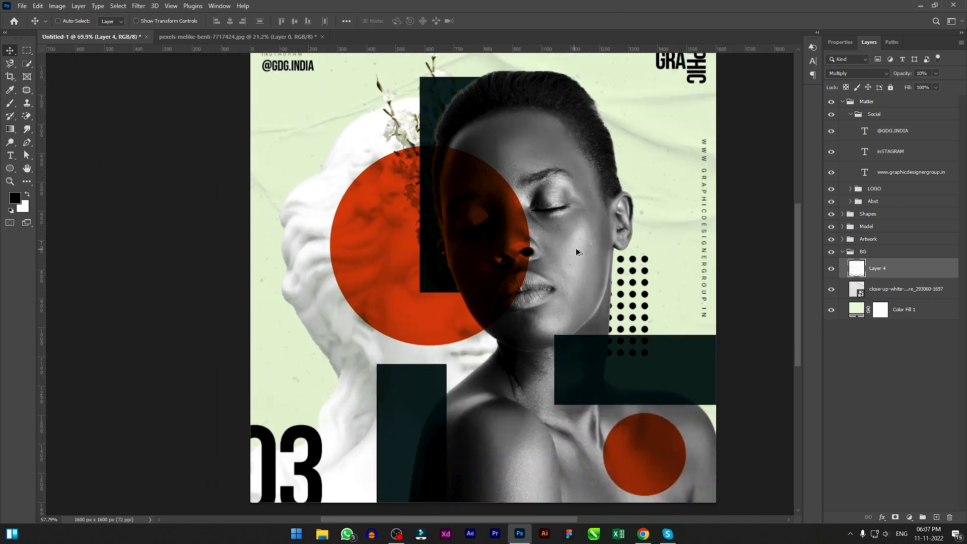
scroll(575, 249, down, 3)
scroll(725, 91, up, 2)
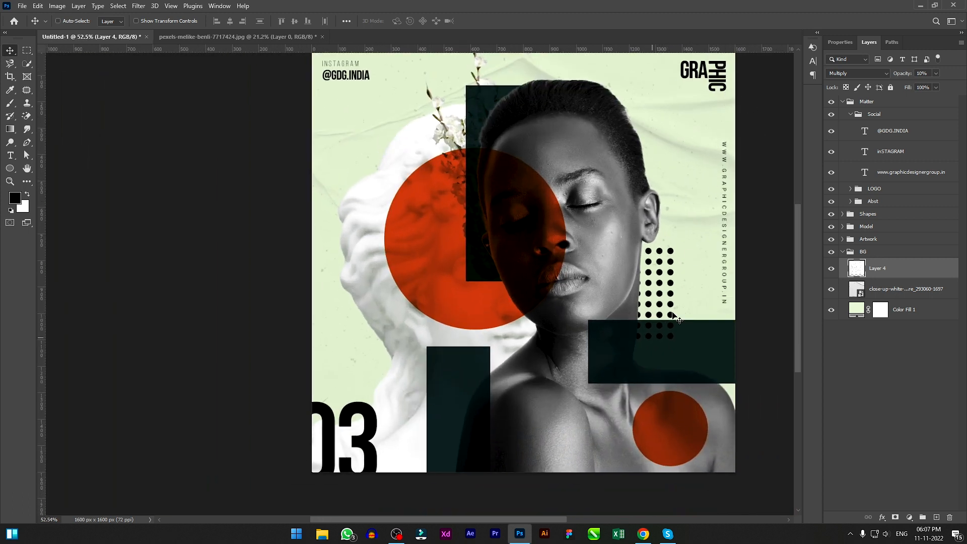
Step: Collapse the open groups and combine Matter, Shapes, Model, Artwork and BG into one group named "Poster"
click(850, 115)
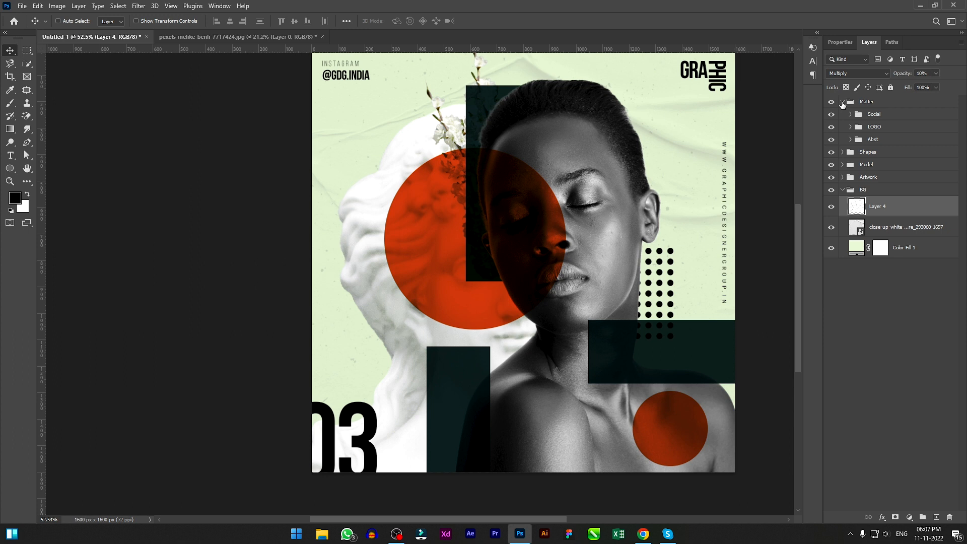
click(843, 191)
click(842, 101)
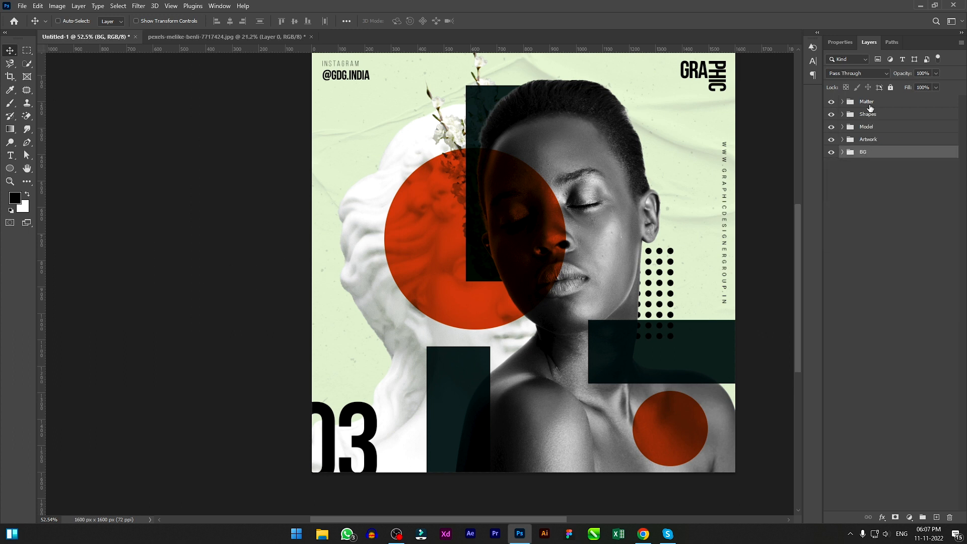
click(867, 101)
shift+click(872, 140)
shift+click(876, 151)
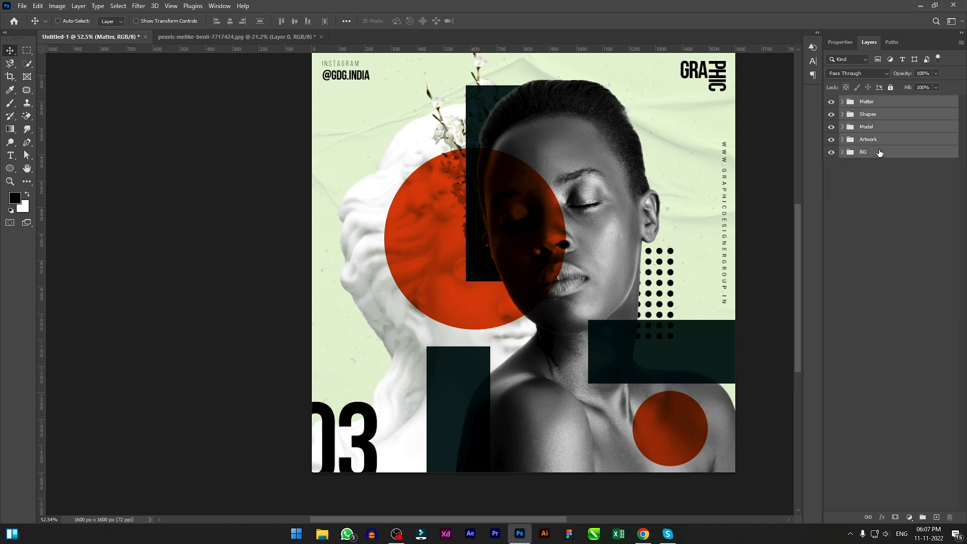
key(ctrl+g)
double_click(876, 101)
key(Return)
Step: Stamp all visible layers into a new layer above the Poster group and convert it to a Smart Object
key(ctrl+alt+shift+e)
right_click(867, 106)
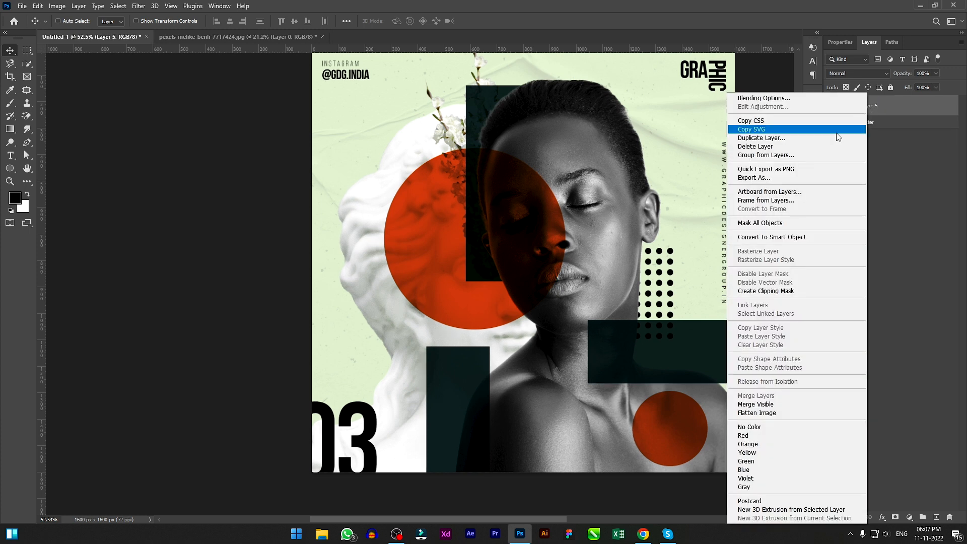
click(851, 238)
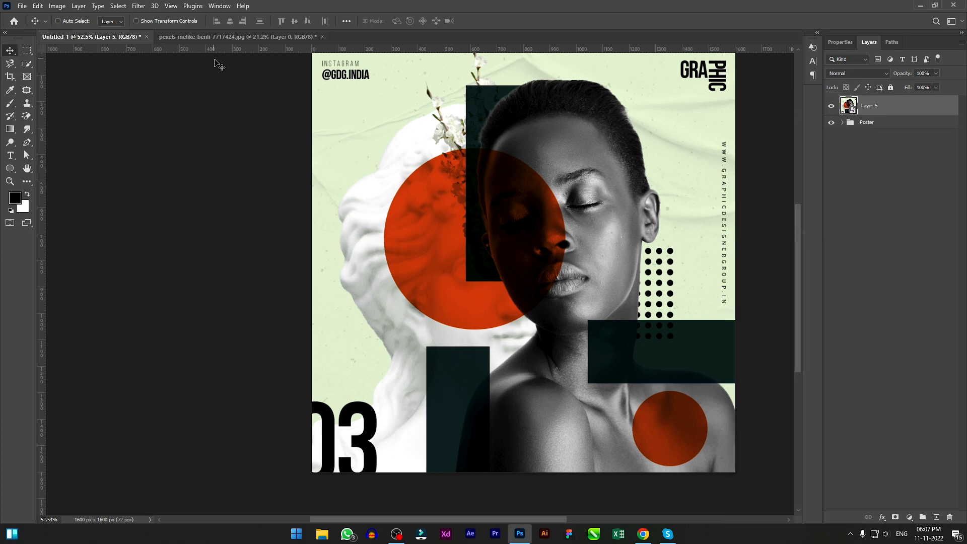
Step: Open the Camera Raw Filter on the merged Smart Object and set Temperature +4, Tint -5 and Exposure +0.35
click(139, 6)
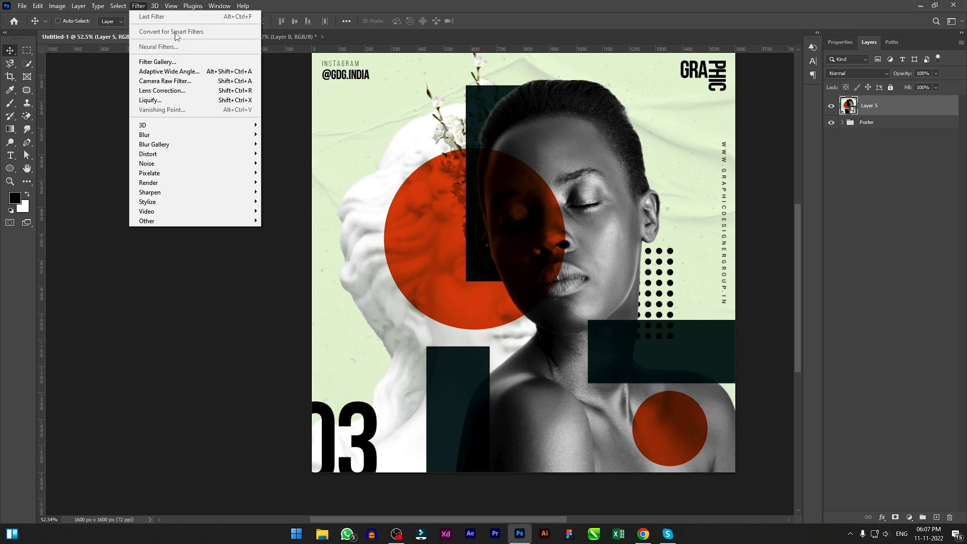
click(196, 81)
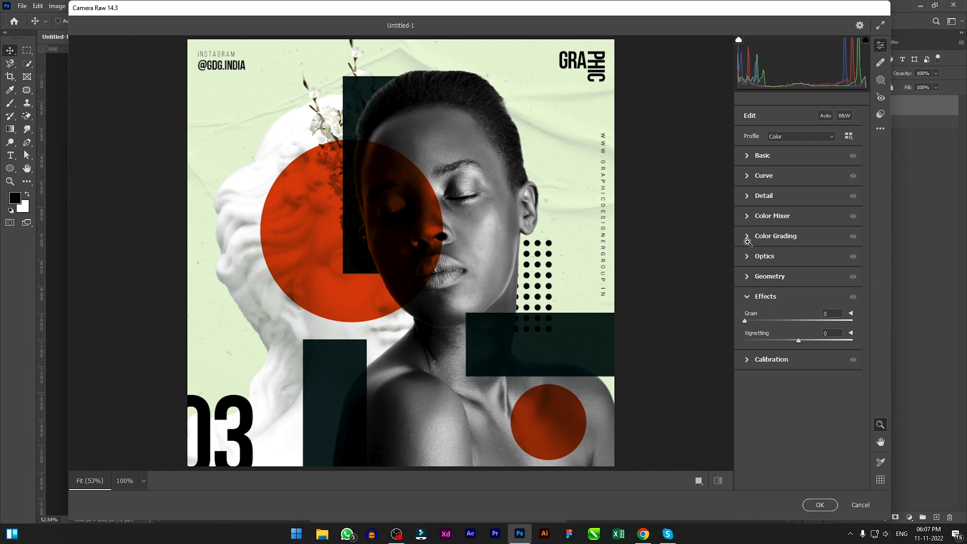
click(748, 157)
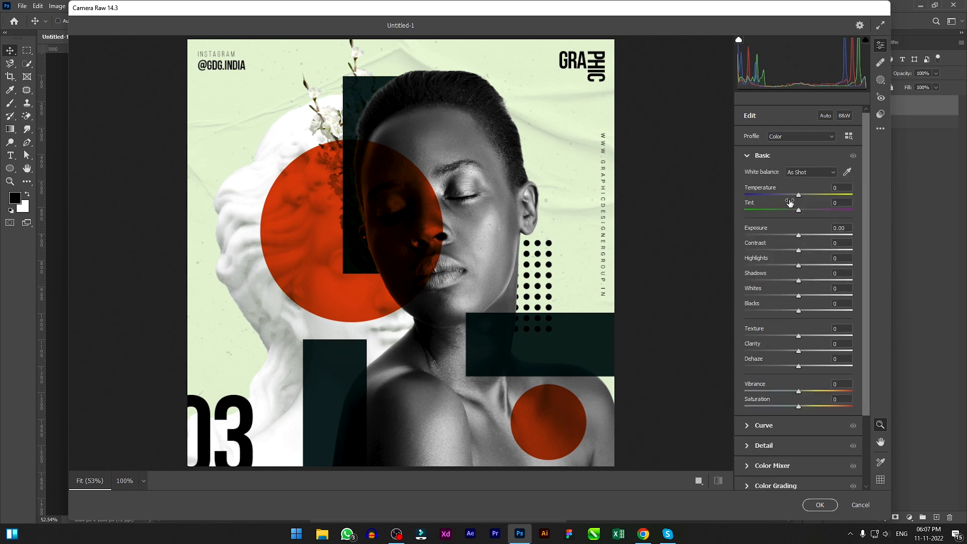
drag(798, 195, 803, 237)
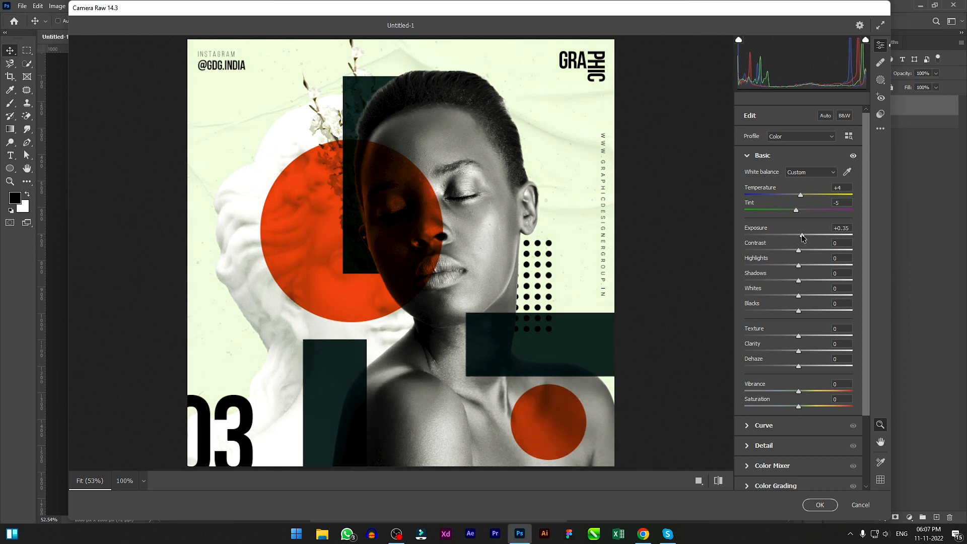
Step: Set Contrast +6, Highlights -6, Shadows +6, Whites +5, Blacks -15, Texture +8, Clarity +2, Dehaze -17, Vibrance +4 and Saturation +6
drag(799, 251, 801, 407)
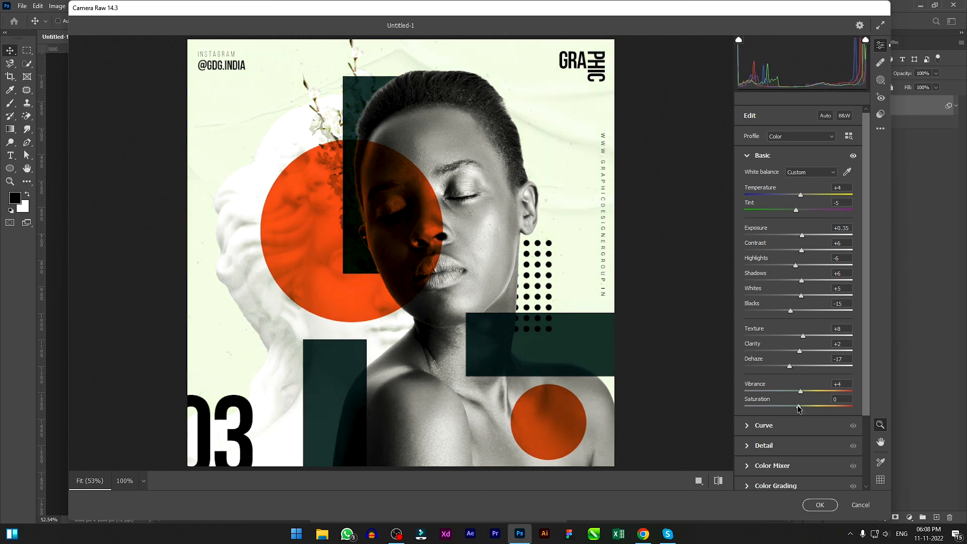
scroll(826, 292, down, 3)
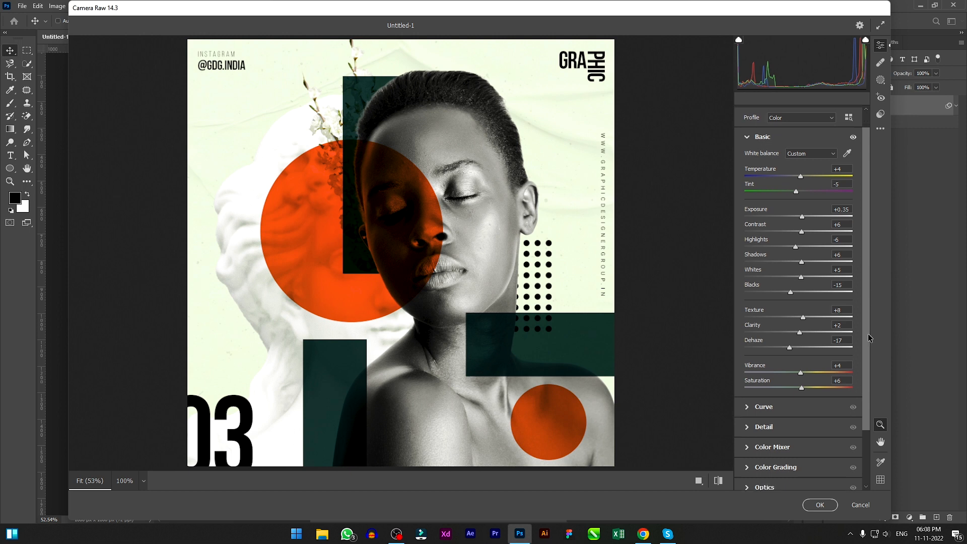
Step: Adjust the parametric tone curve to Highlights -5, Lights -9, Darks +7 and Shadows +8
click(747, 342)
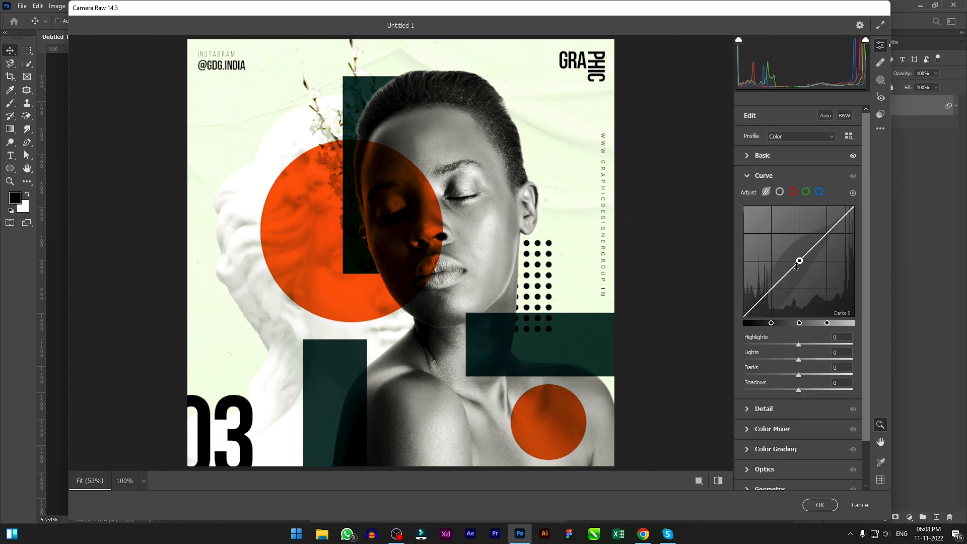
drag(823, 245, 823, 252)
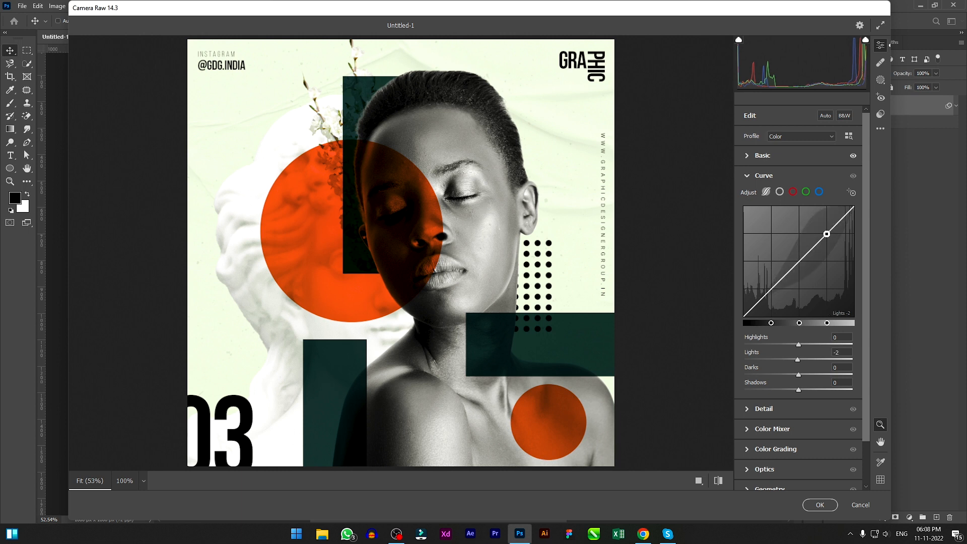
drag(771, 291, 770, 285)
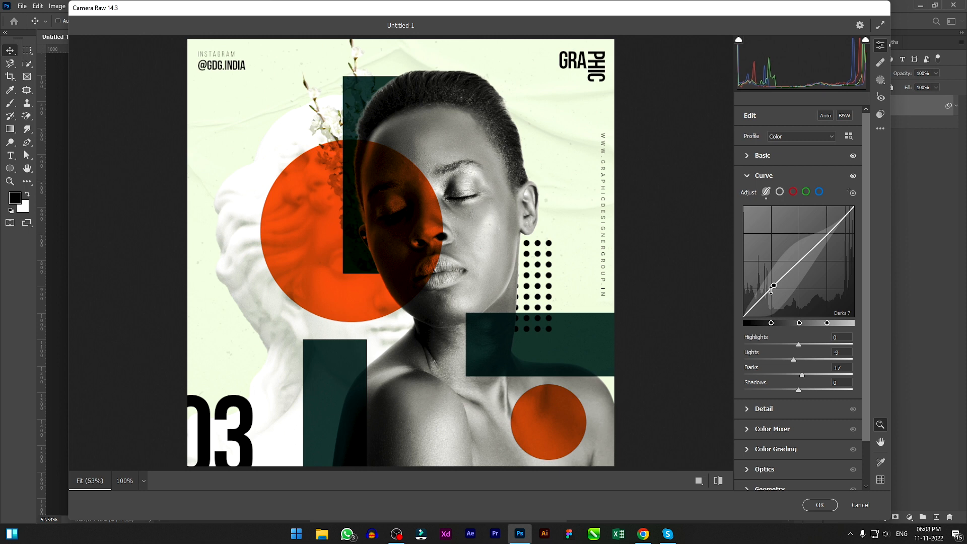
drag(771, 288, 771, 287)
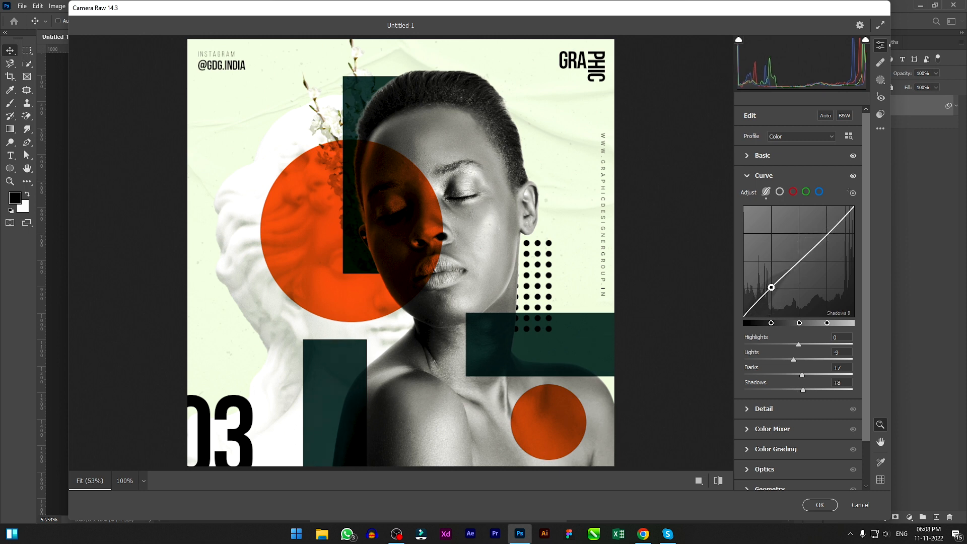
drag(828, 231, 829, 233)
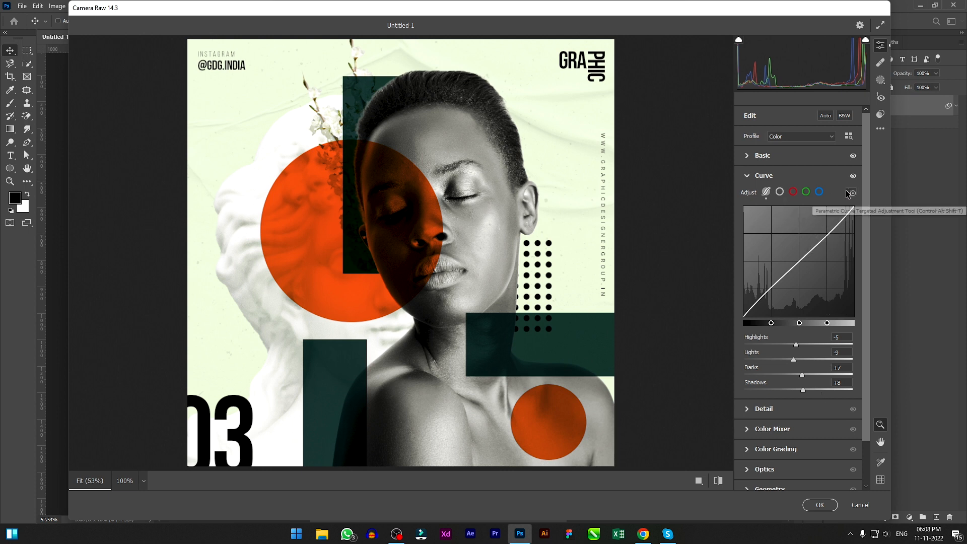
Step: Add a very slight amount of Sharpening in the filter's Detail settings
click(750, 178)
click(751, 202)
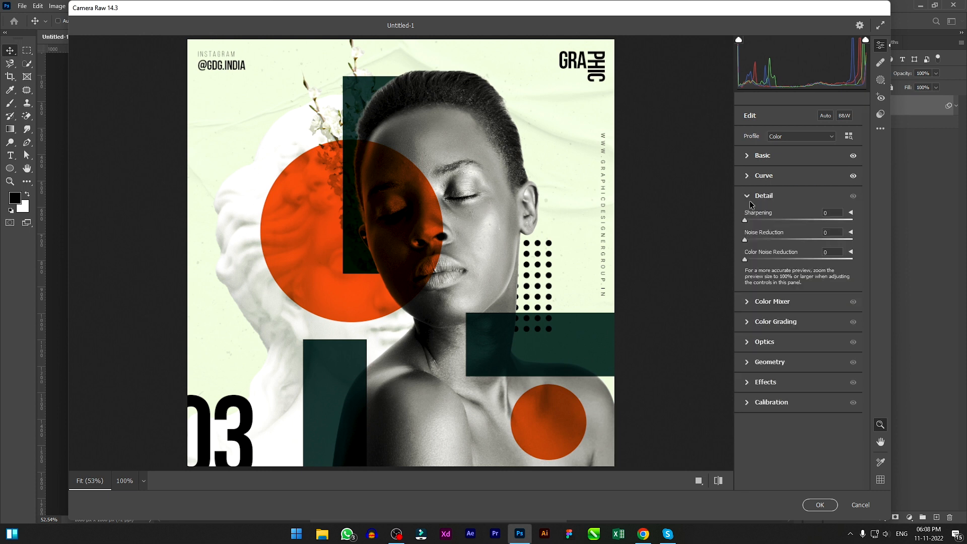
drag(747, 221, 746, 221)
Step: Color grade the shadows toward green and the highlights toward magenta, with highlight hue 307 and saturation 22
click(748, 324)
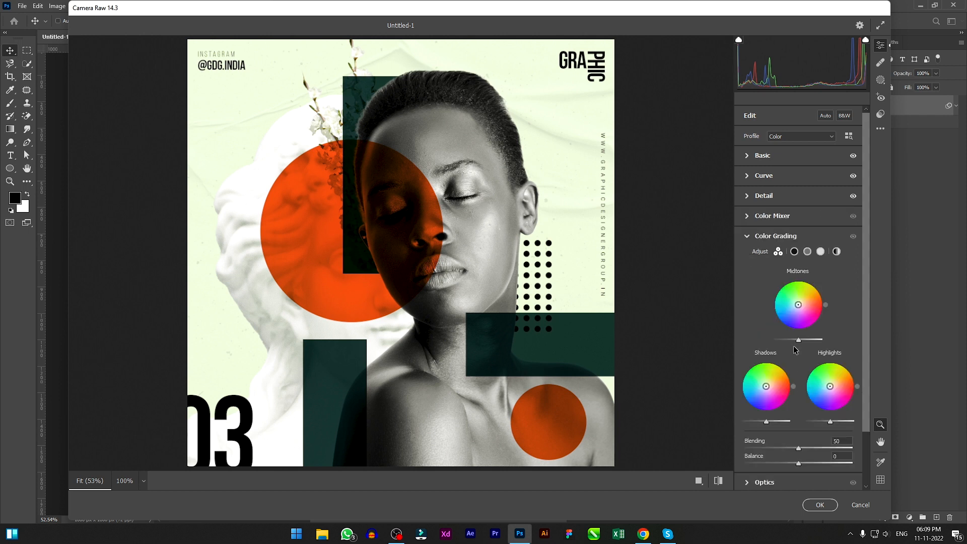
drag(766, 386, 762, 380)
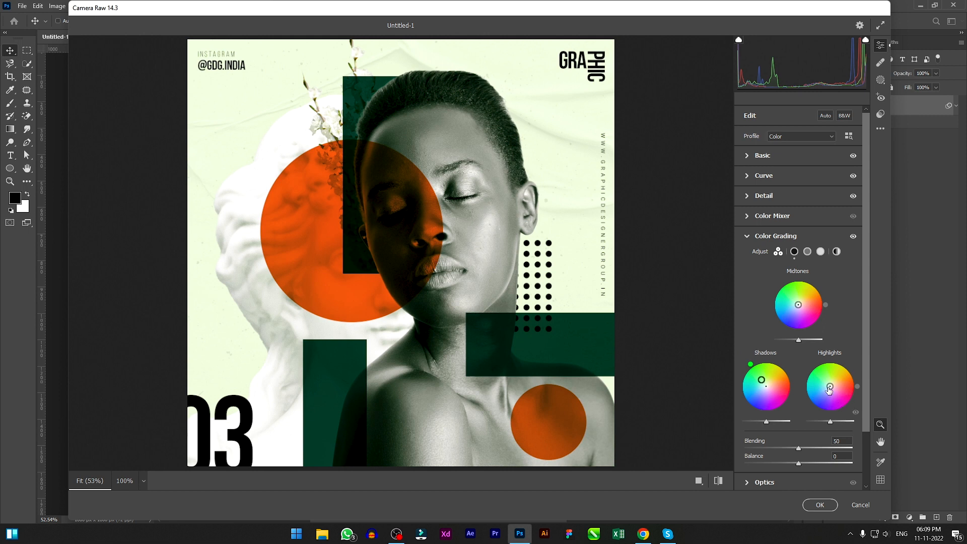
drag(830, 387, 833, 390)
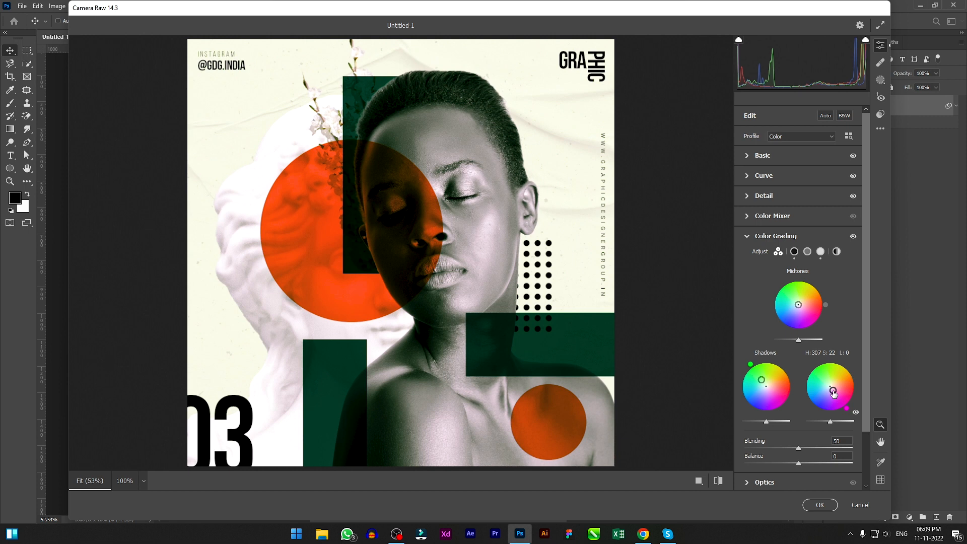
click(749, 241)
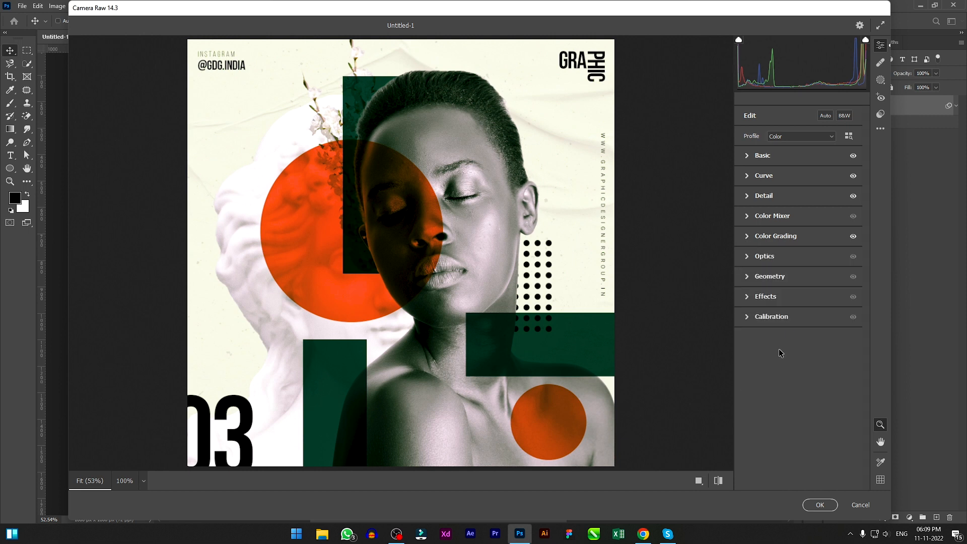
Step: Set Grain 3, Vignetting -12 and Red Primary Saturation +3, and apply the Camera Raw Filter
click(750, 297)
mouse_move(801, 346)
mouse_down()
mouse_move(779, 344)
mouse_move(791, 349)
mouse_up()
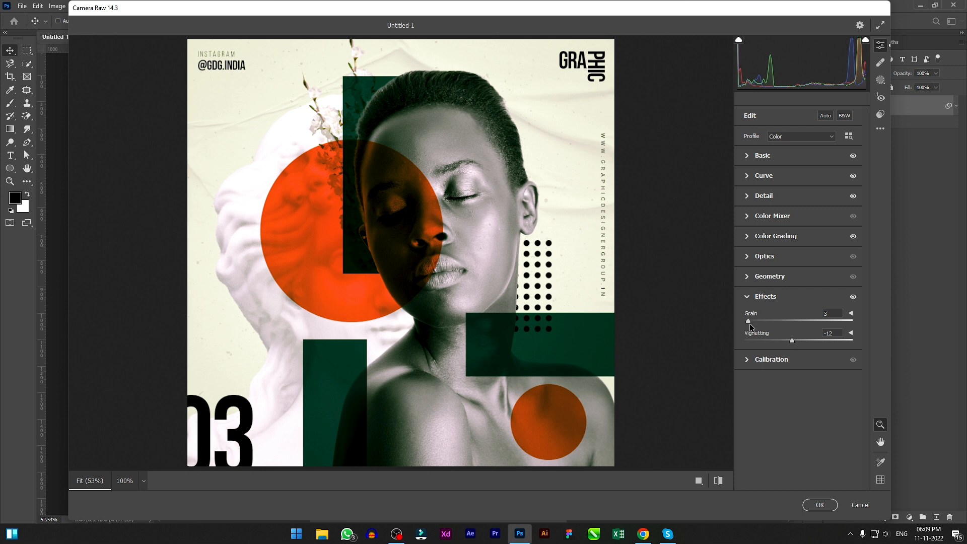
click(746, 360)
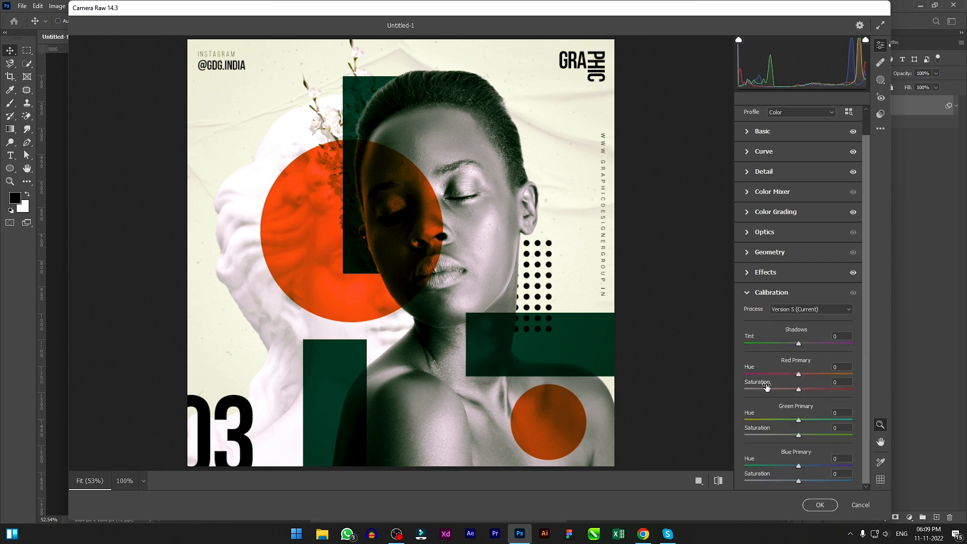
drag(798, 388, 800, 389)
click(820, 504)
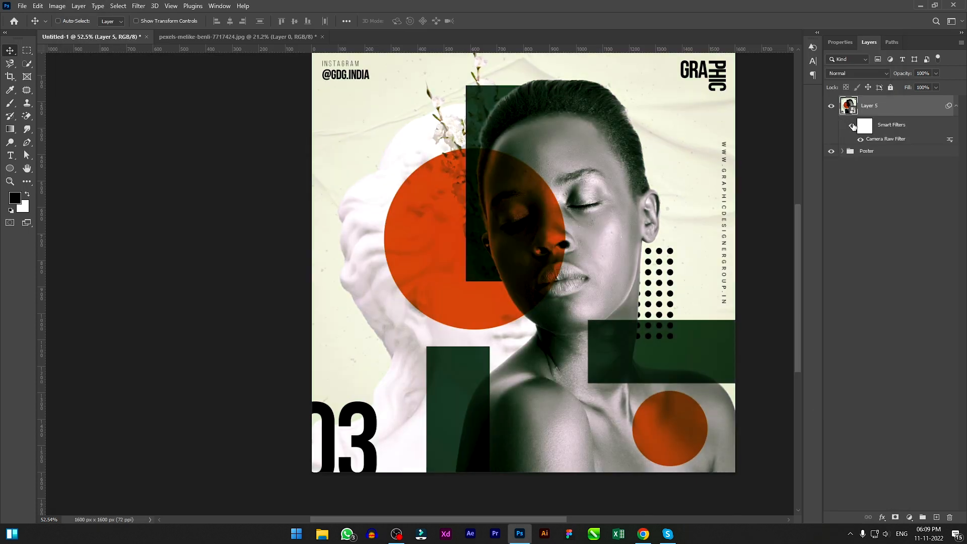
Step: Compare the poster with the Smart Filters hidden and shown
click(851, 127)
click(851, 127)
click(852, 130)
click(851, 127)
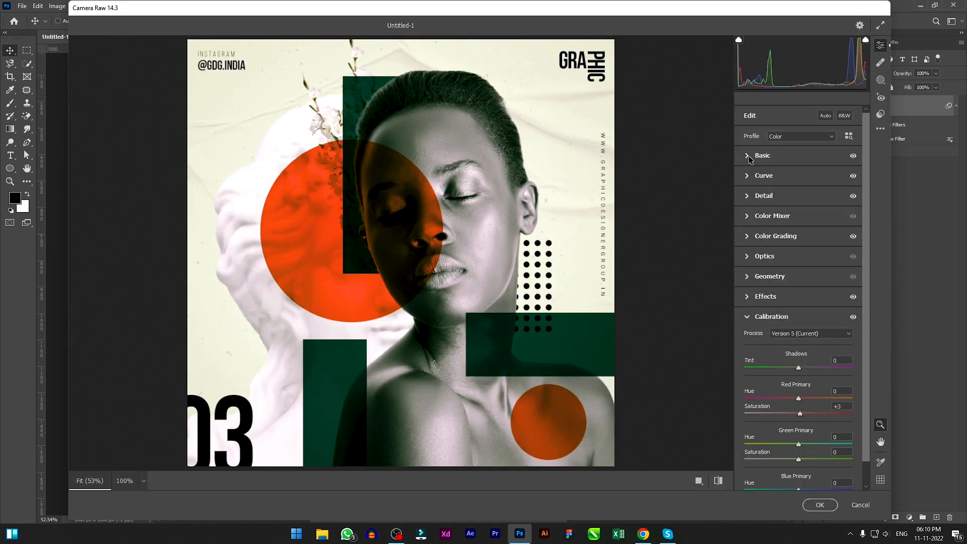
Step: Reopen the Camera Raw Filter and set Contrast to +1 and Exposure to +0.10
click(751, 156)
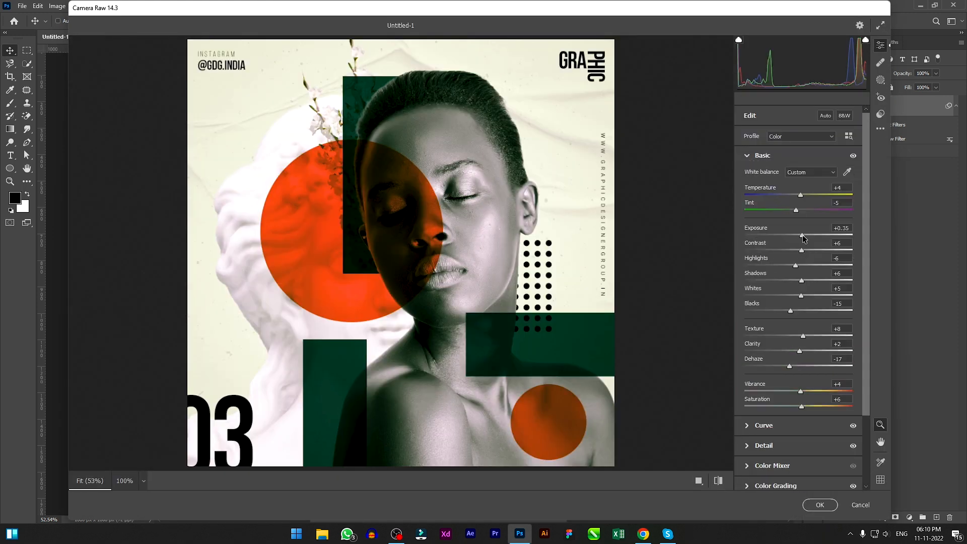
drag(800, 251, 800, 251)
drag(802, 237, 800, 236)
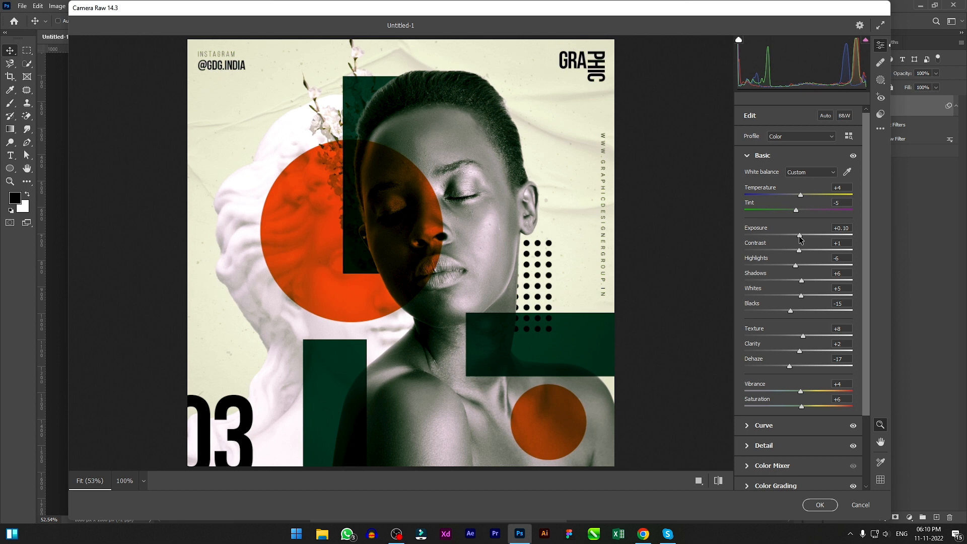
Step: Compare the poster with the Basic adjustments switched off and on
click(853, 157)
click(853, 157)
click(853, 156)
click(853, 156)
click(853, 156)
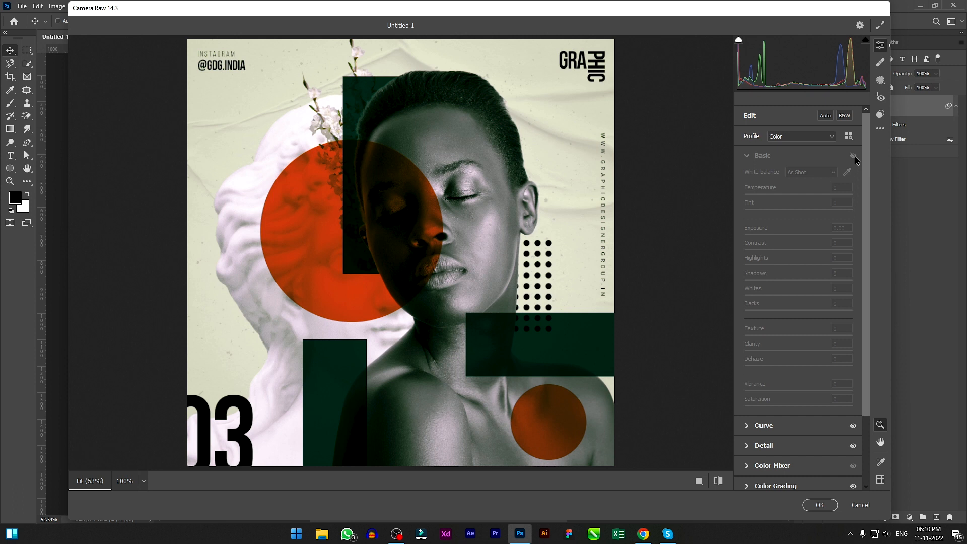
click(854, 156)
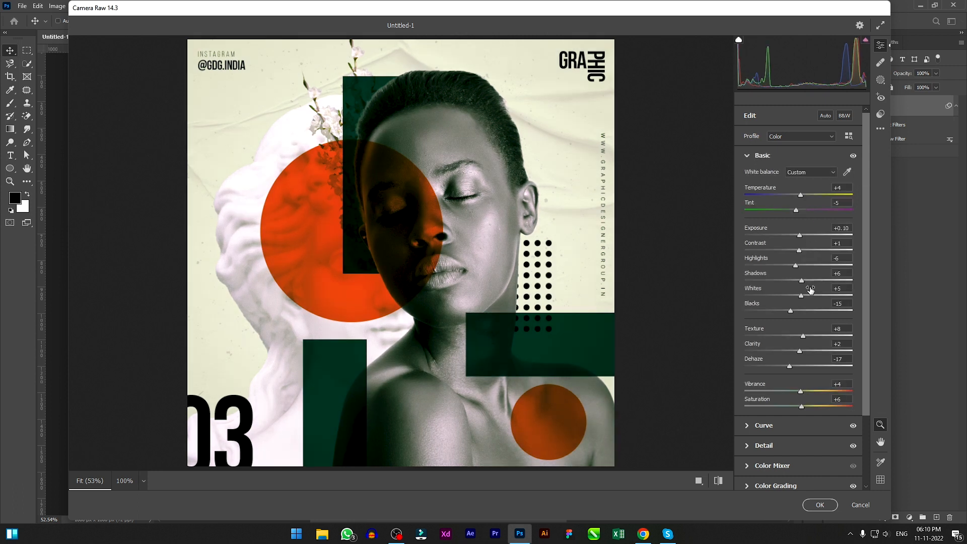
Step: Set Texture to +1 and check the poster with and without the Basic adjustments
drag(802, 336, 801, 336)
click(854, 157)
click(854, 157)
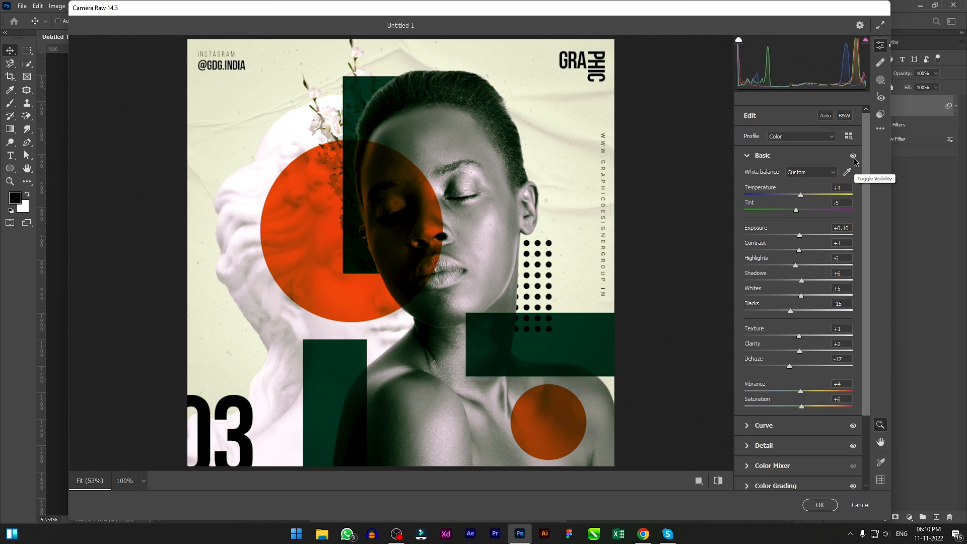
click(854, 157)
click(853, 157)
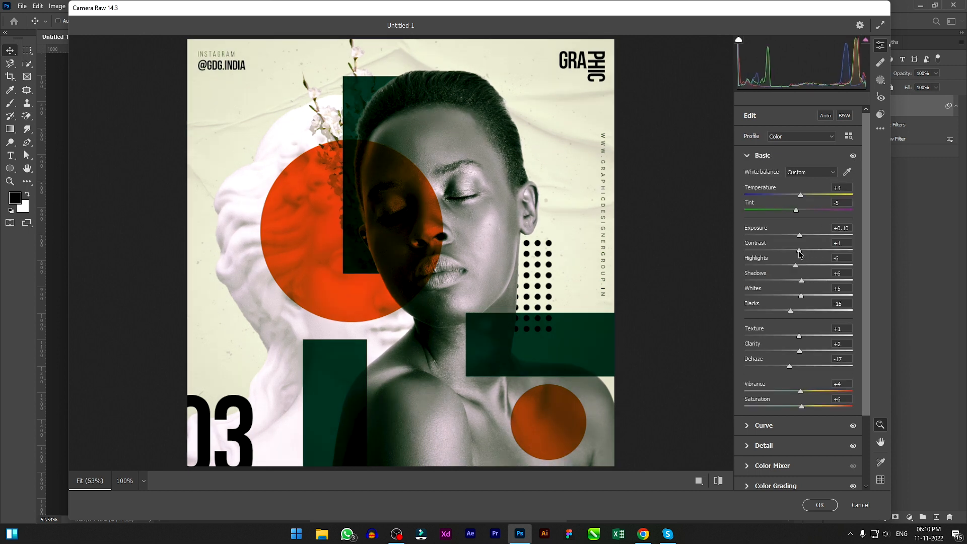
Step: Set Blacks to -3, compare the Basic adjustments off and on, and apply the edited Camera Raw Filter
drag(791, 312, 803, 315)
click(853, 156)
click(854, 156)
click(854, 157)
click(854, 156)
click(854, 156)
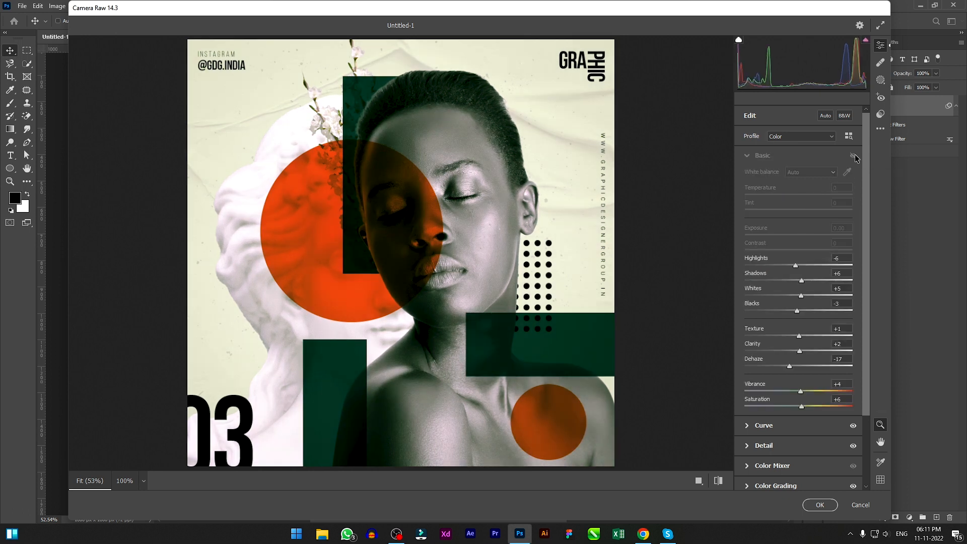
click(854, 156)
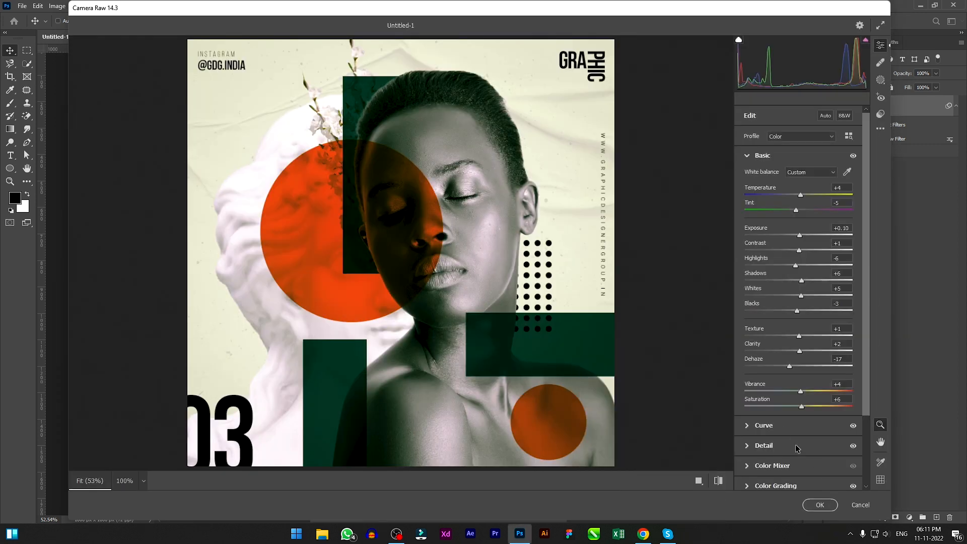
click(822, 505)
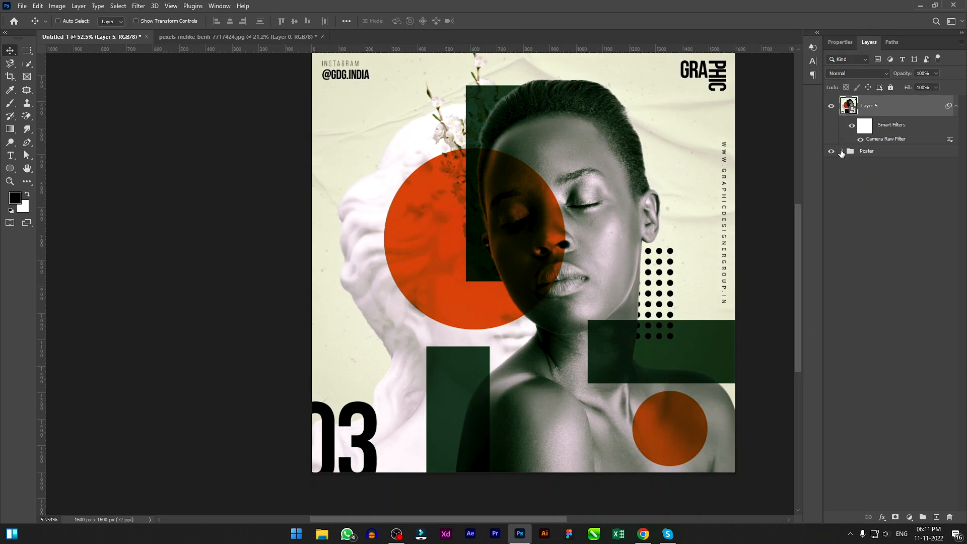
Step: Expand the Poster group to show its subgroups and view the finished poster fitted to the window
click(842, 151)
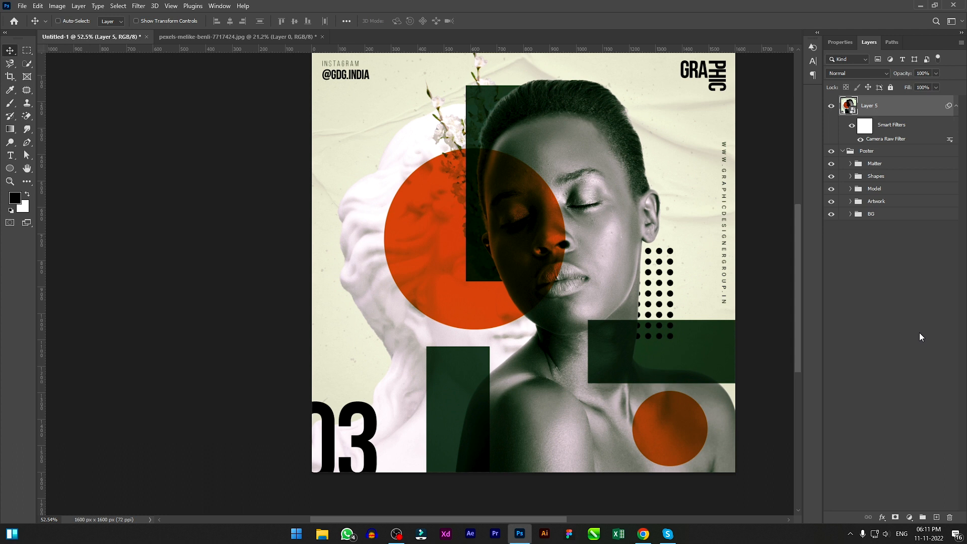
key(ctrl+0)
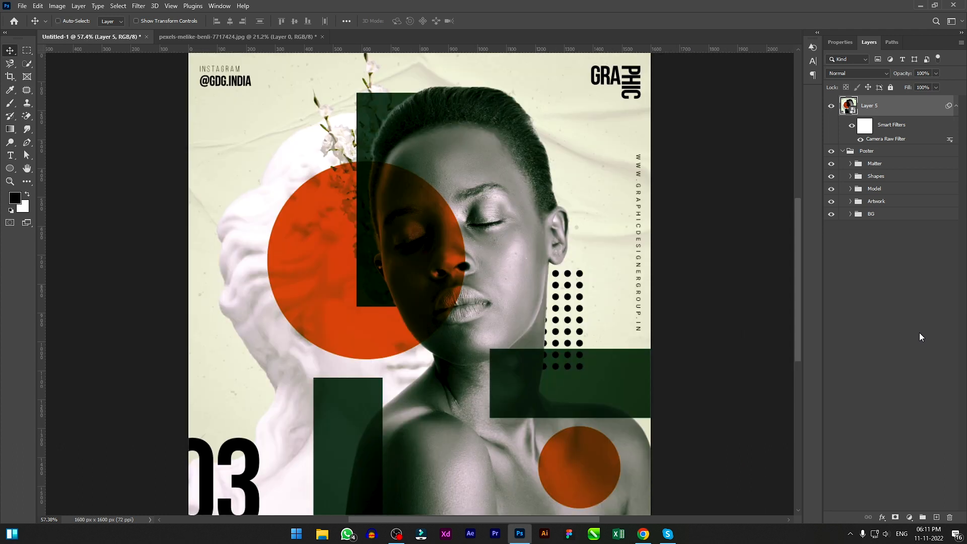